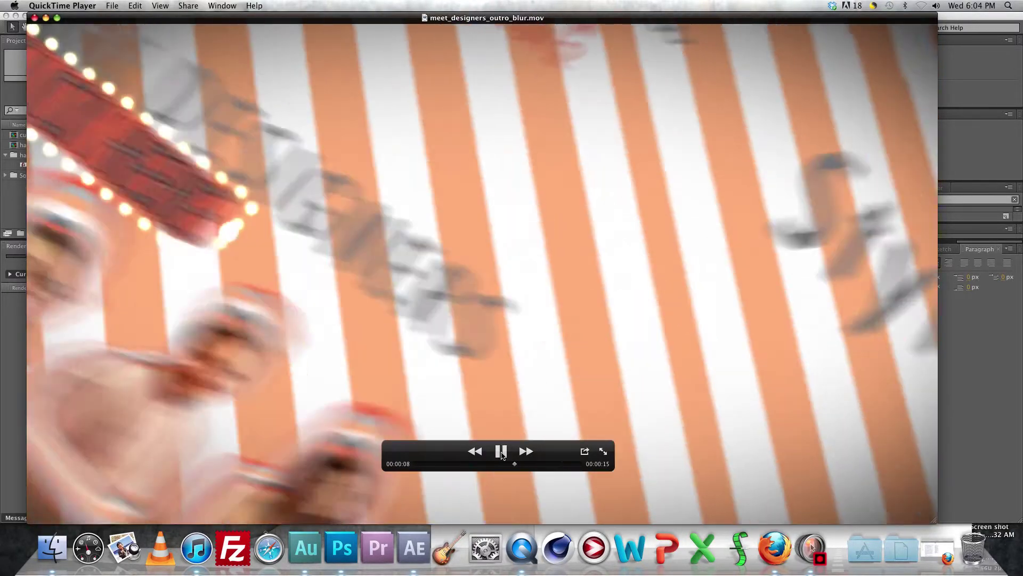
- Pause the outro video and rewind it to the Meet the Designers screen around 00:00:06
click(501, 452)
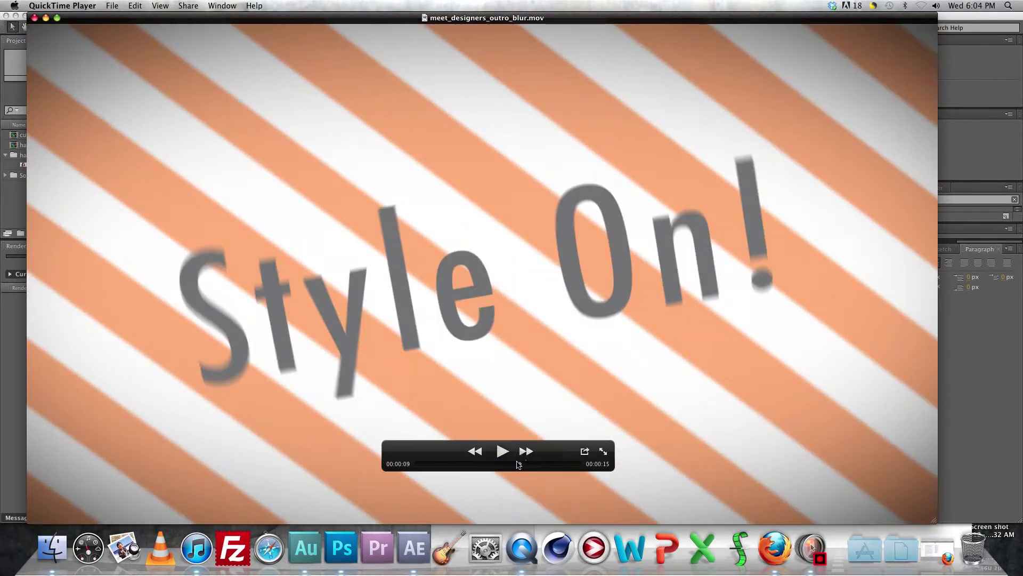
drag(517, 465, 464, 461)
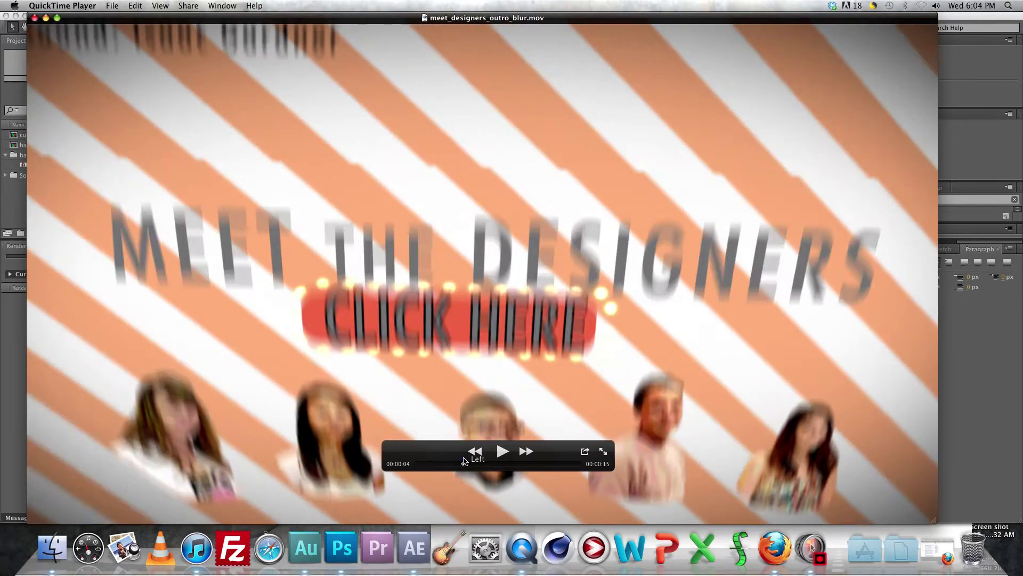
click(772, 552)
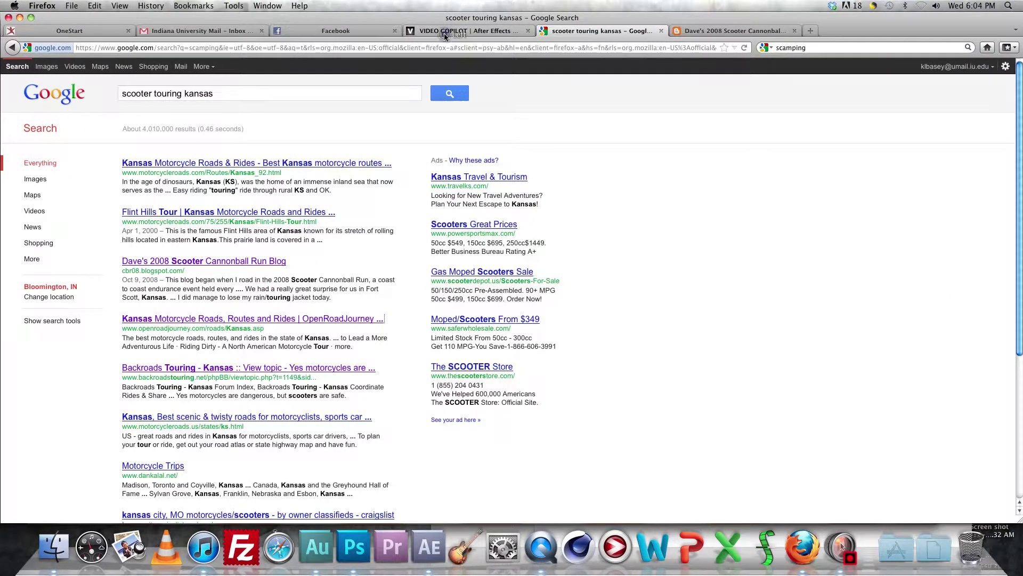
- View the Video Copilot Stroke FX tutorial page in Firefox, then return to the outro video
click(446, 30)
mouse_move(605, 278)
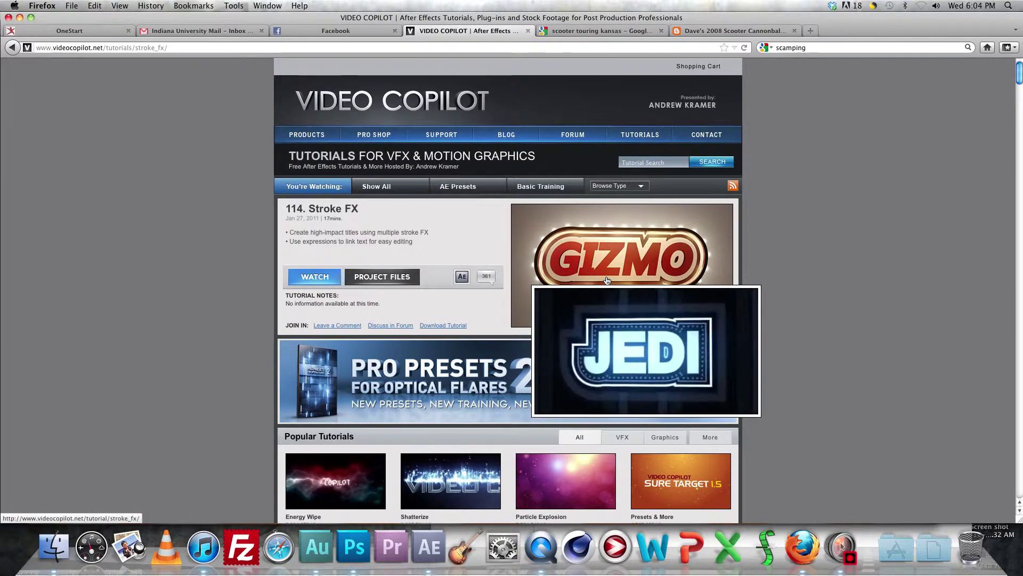
click(544, 546)
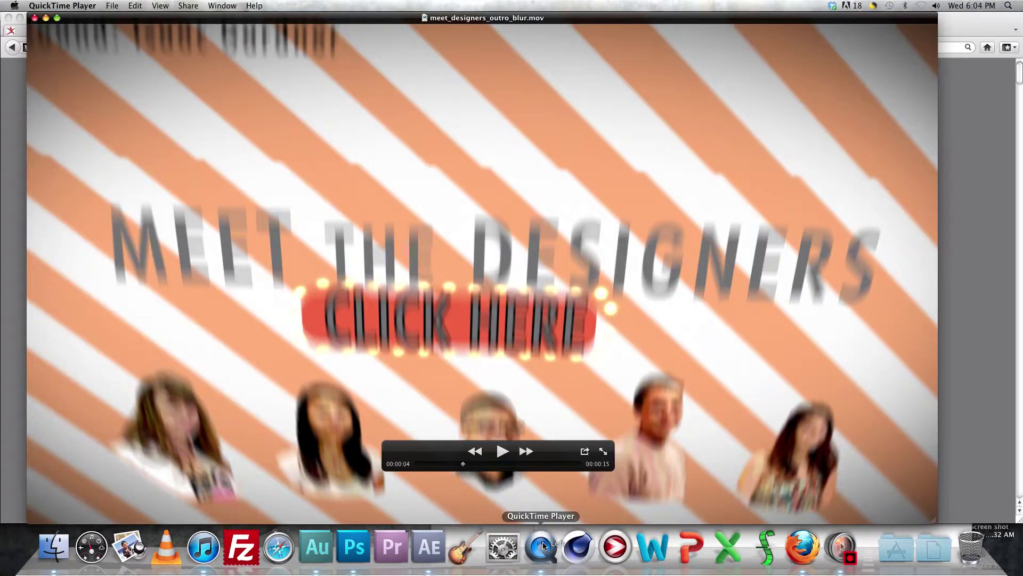
- Bring hair_whip_cutout.psd to the front in Photoshop
click(362, 550)
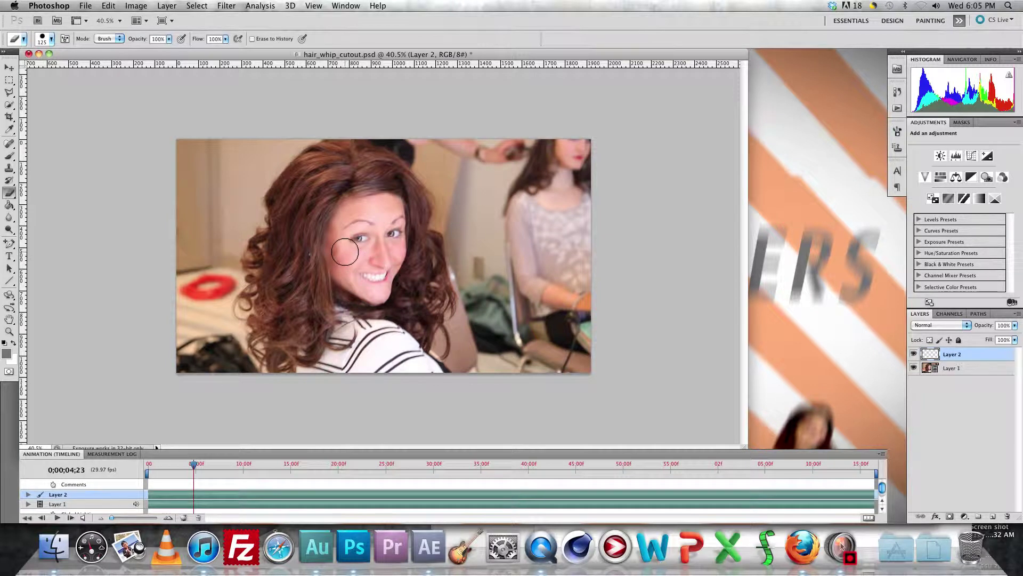
- Switch to Quick Selection and rename Layer 2 to 'cutout'
key(w)
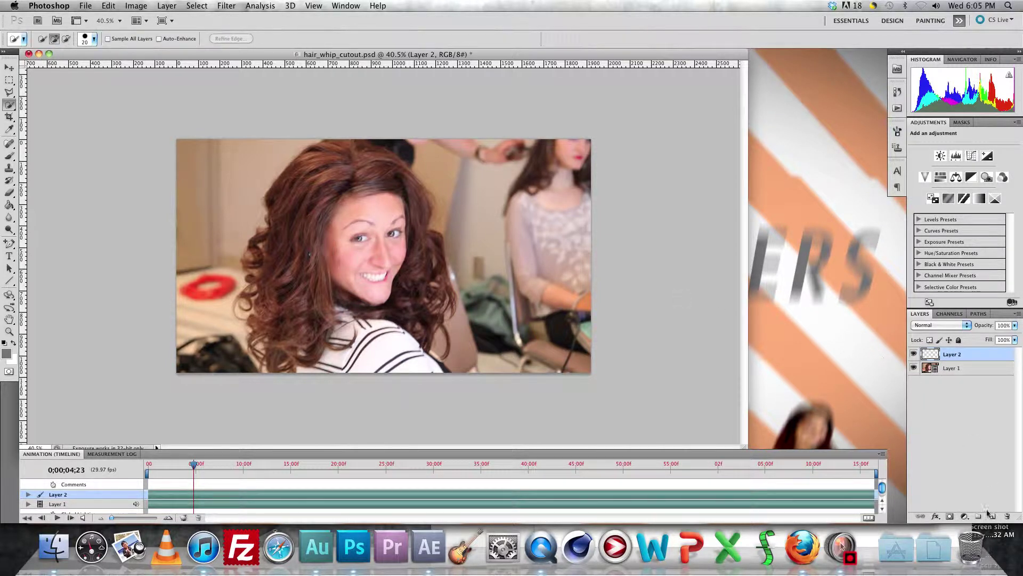
double_click(952, 355)
text(cutout)
key(Return)
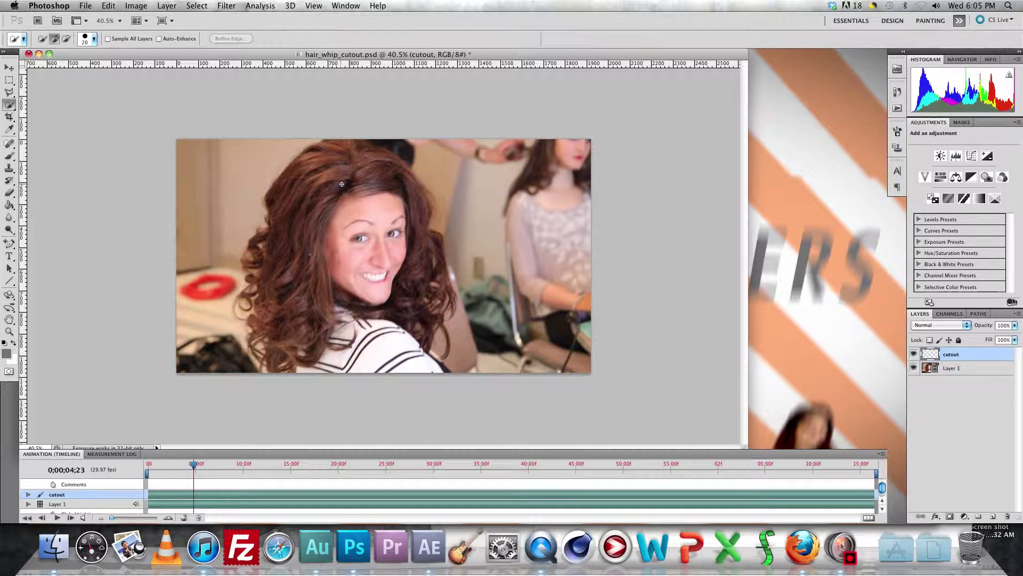
click(380, 354)
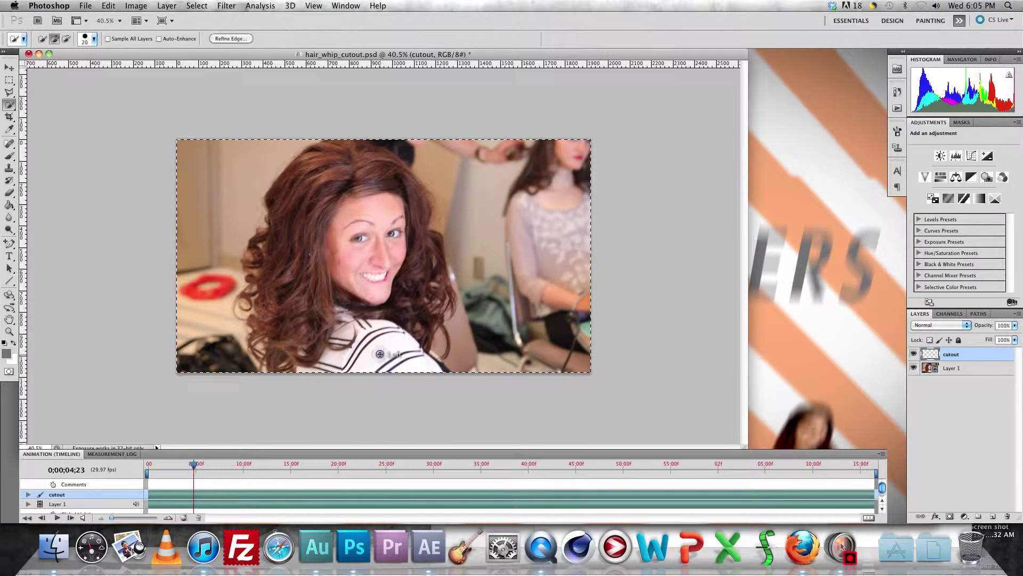
- On Layer 1, select the woman's hair, face and shoulder and open Refine Edge
click(951, 367)
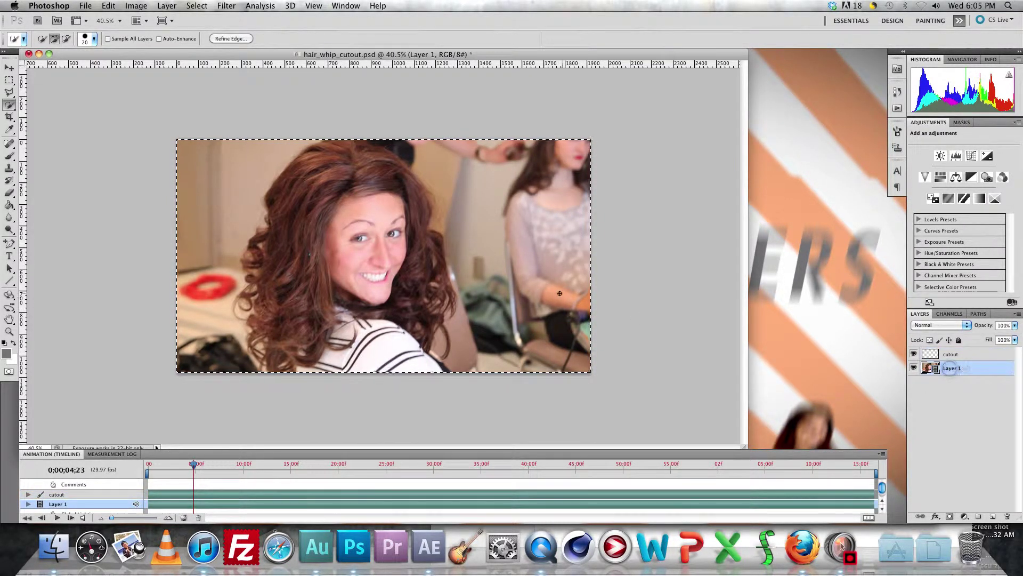
key(ctrl+d)
mouse_move(376, 213)
mouse_down()
mouse_move(376, 351)
mouse_move(417, 345)
mouse_move(442, 298)
mouse_move(426, 213)
mouse_move(375, 134)
mouse_up()
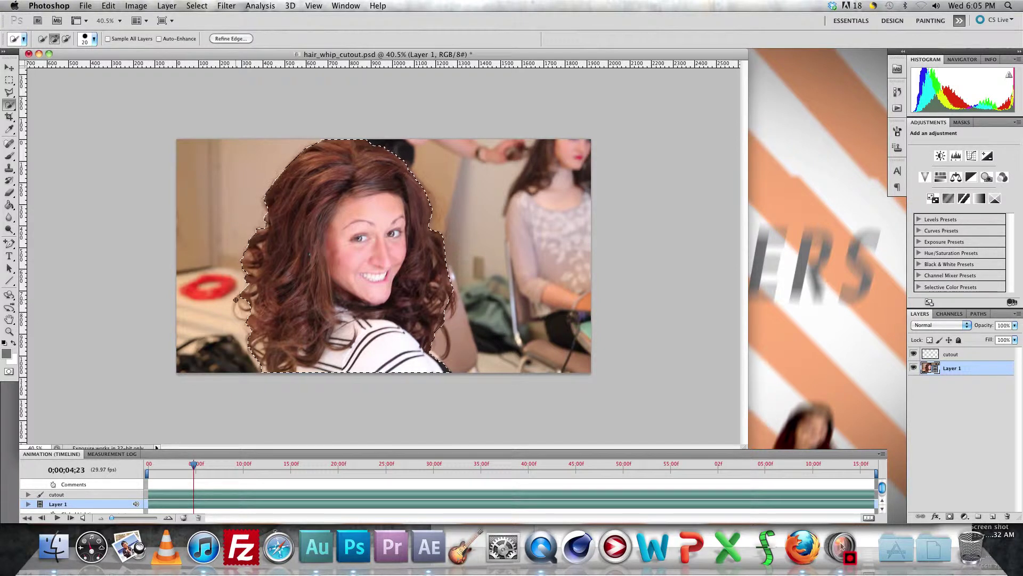
click(231, 39)
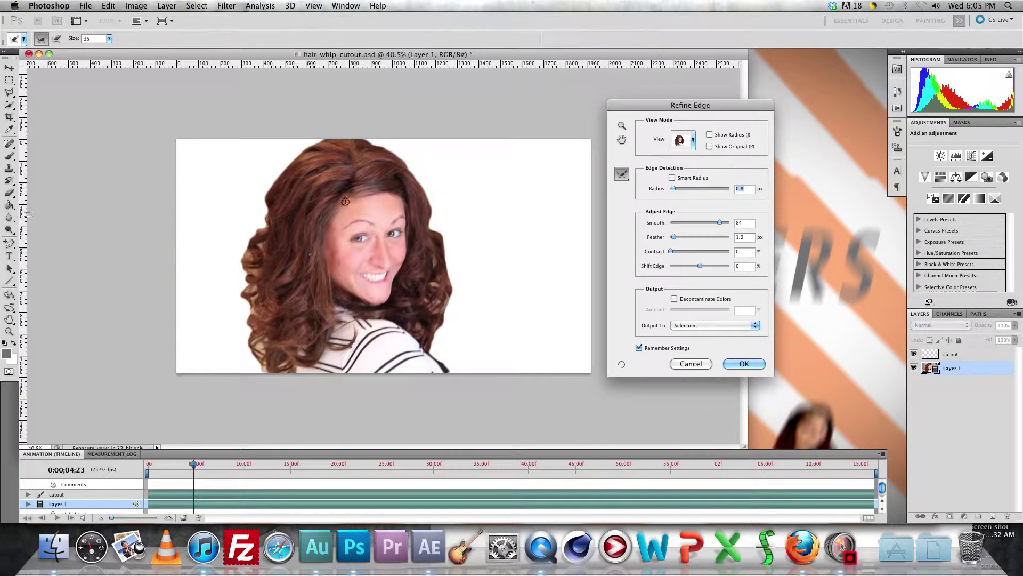
- Accept the refined edge, paste the woman onto the cutout layer, and hide Layer 1
click(742, 365)
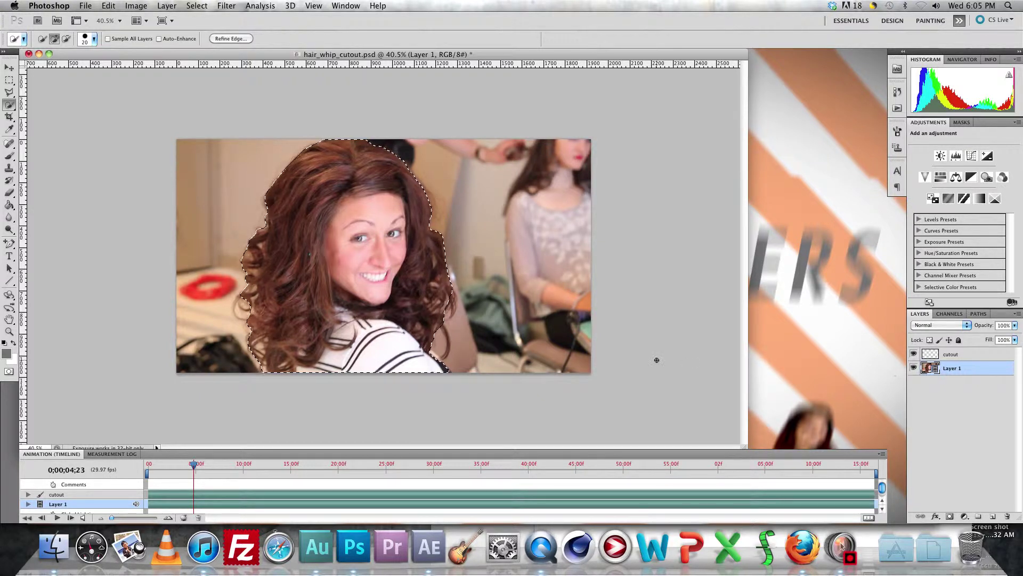
click(950, 354)
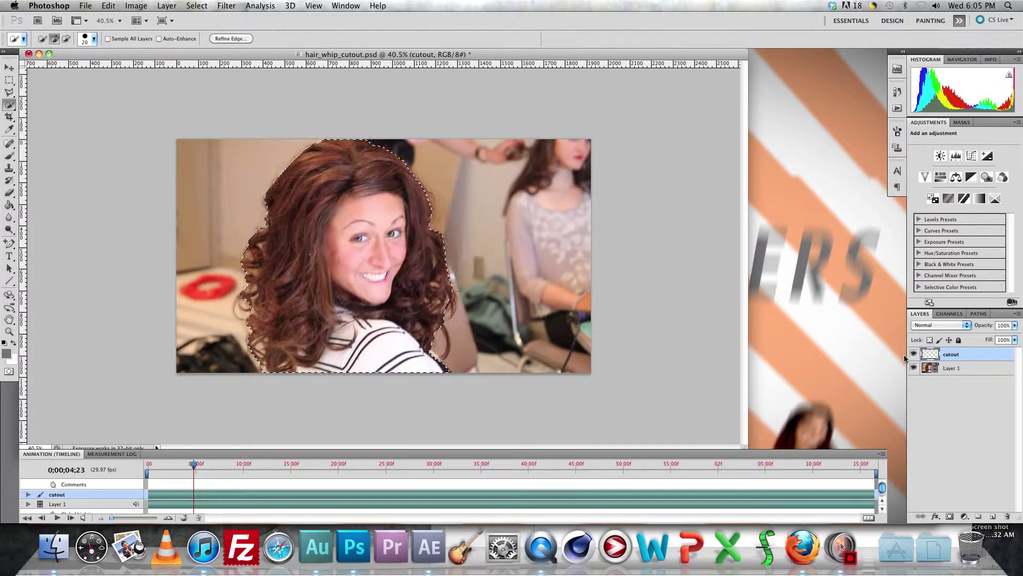
key(super+v)
click(914, 368)
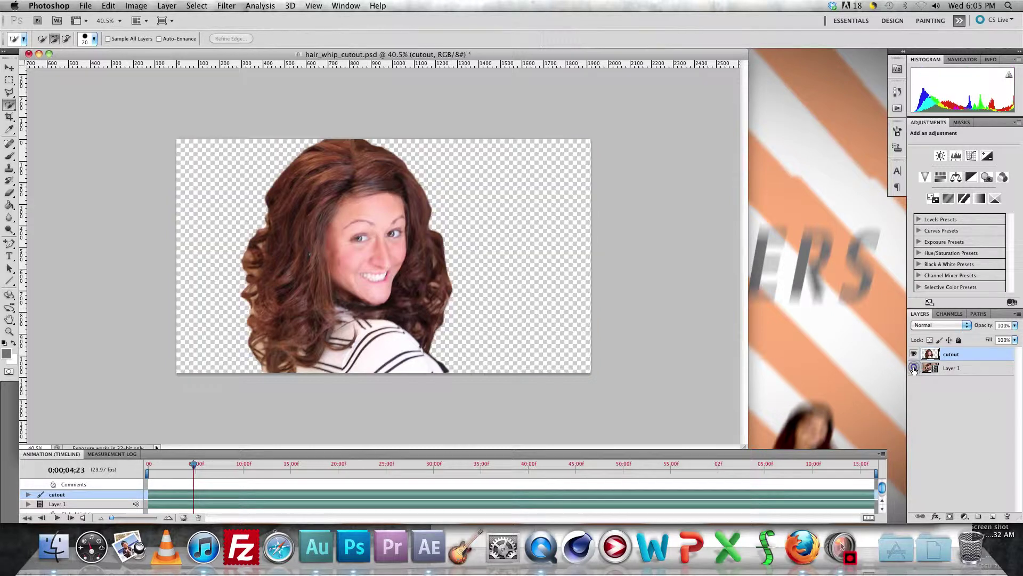
- Erase leftover pixels around the cutout with a 200 px eraser brush
key(e)
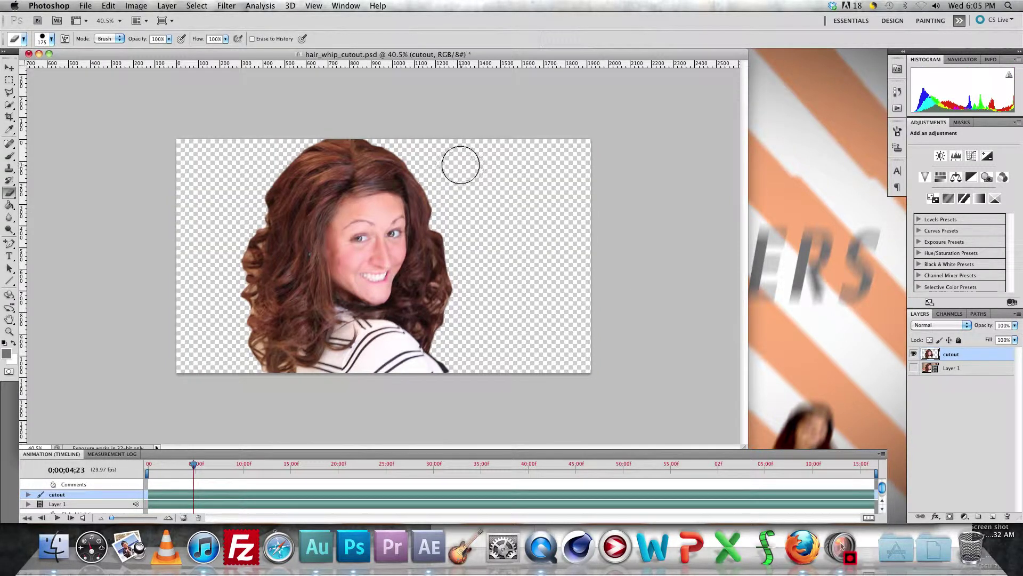
key(bracketright)
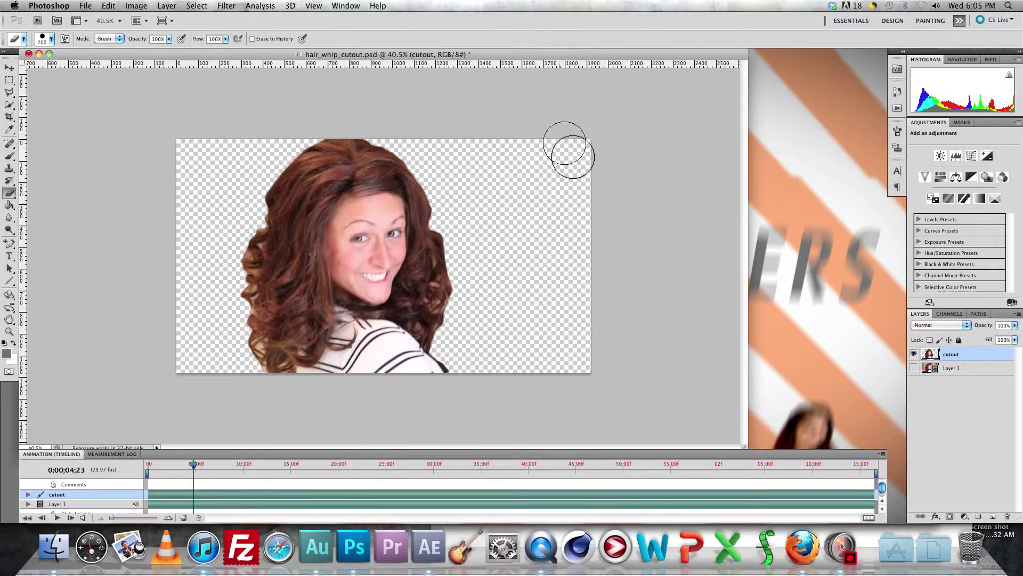
click(494, 197)
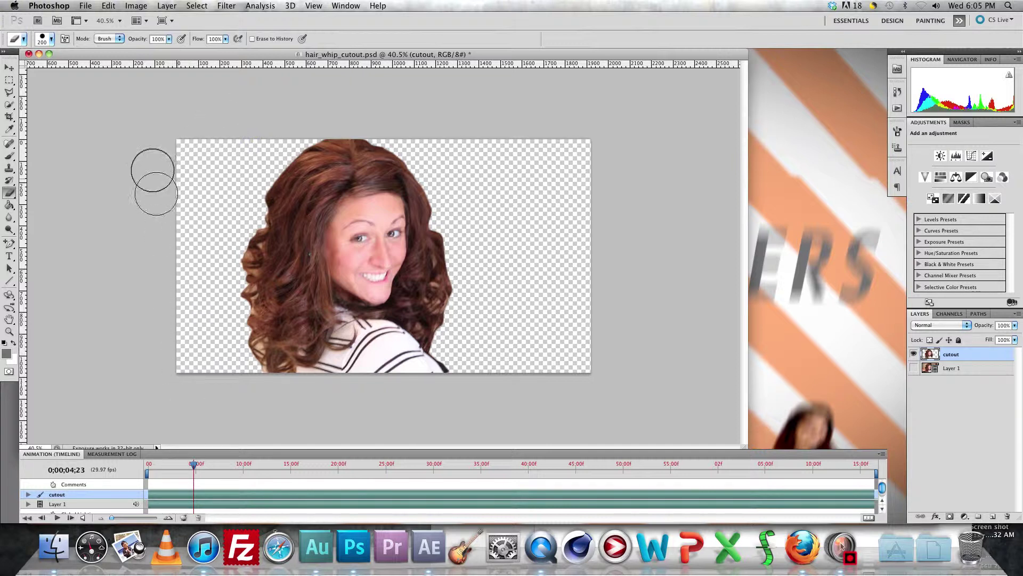
click(96, 160)
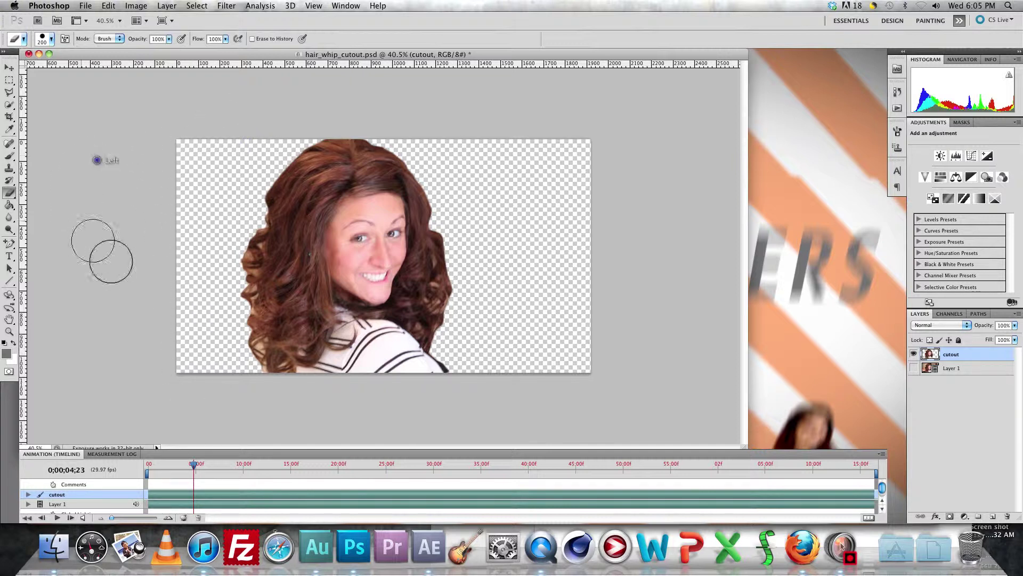
- Delete Layer 1 so only the cutout layer remains, then go to After Effects
click(949, 369)
key(BackSpace)
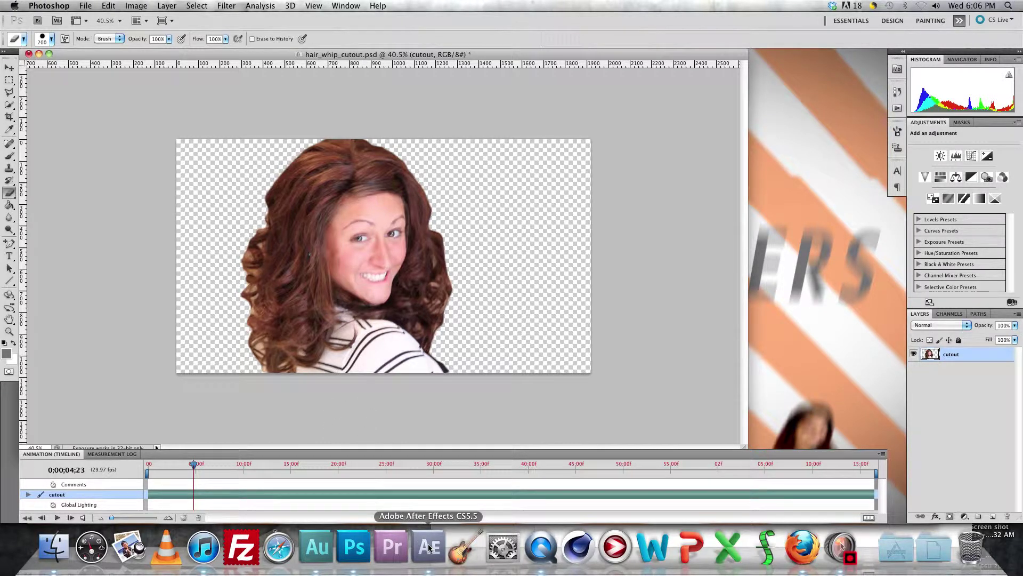
click(429, 548)
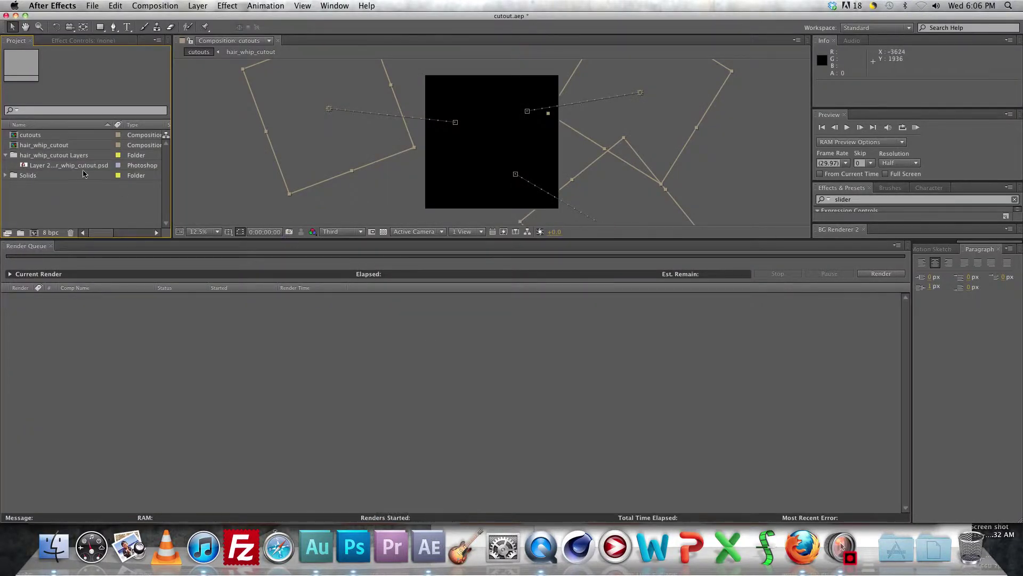
- Create a composition from the hair_whip_cutout PSD footage and resize it to 2000 × 2000 px
click(80, 167)
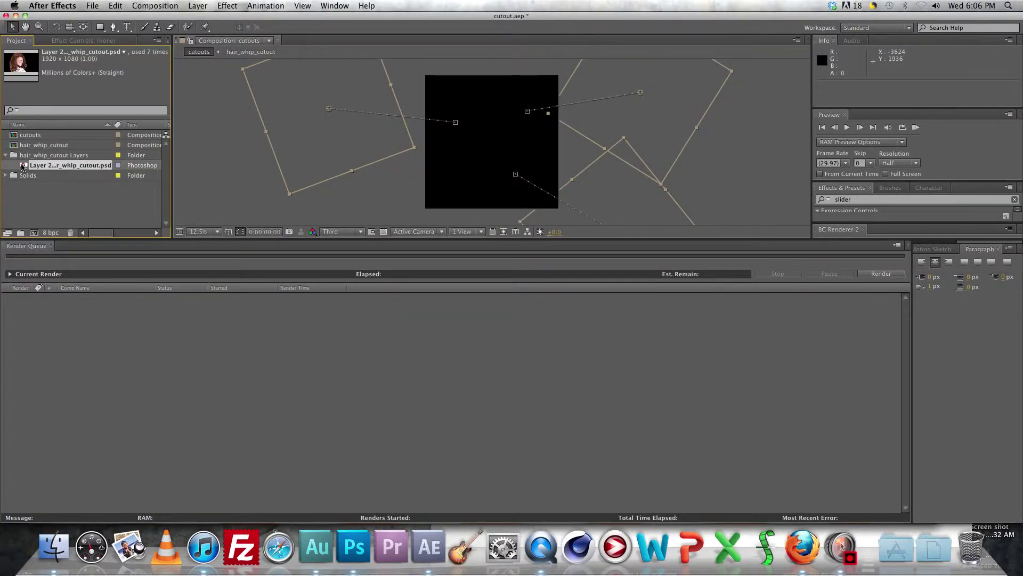
drag(23, 168, 34, 233)
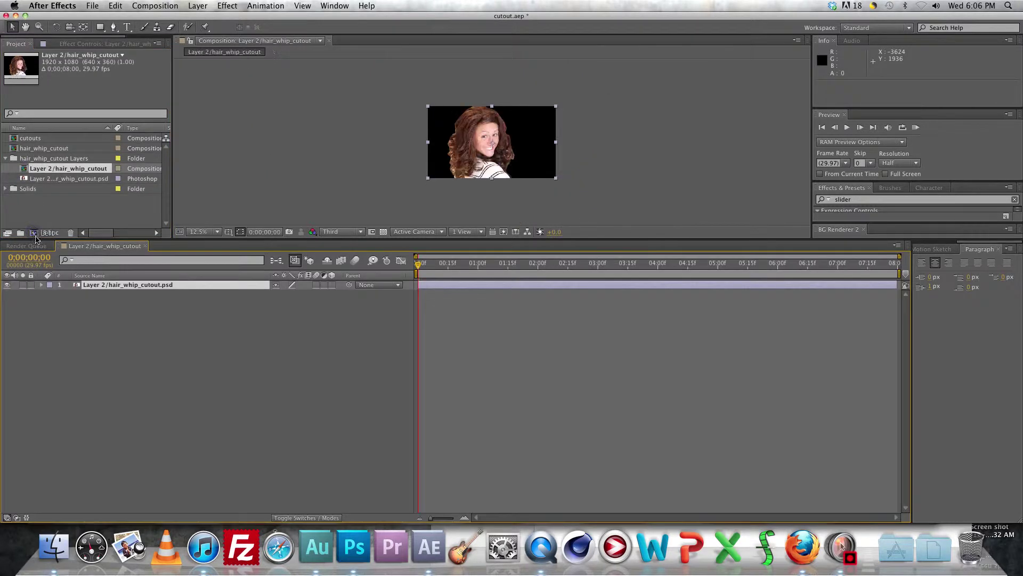
right_click(259, 197)
click(309, 220)
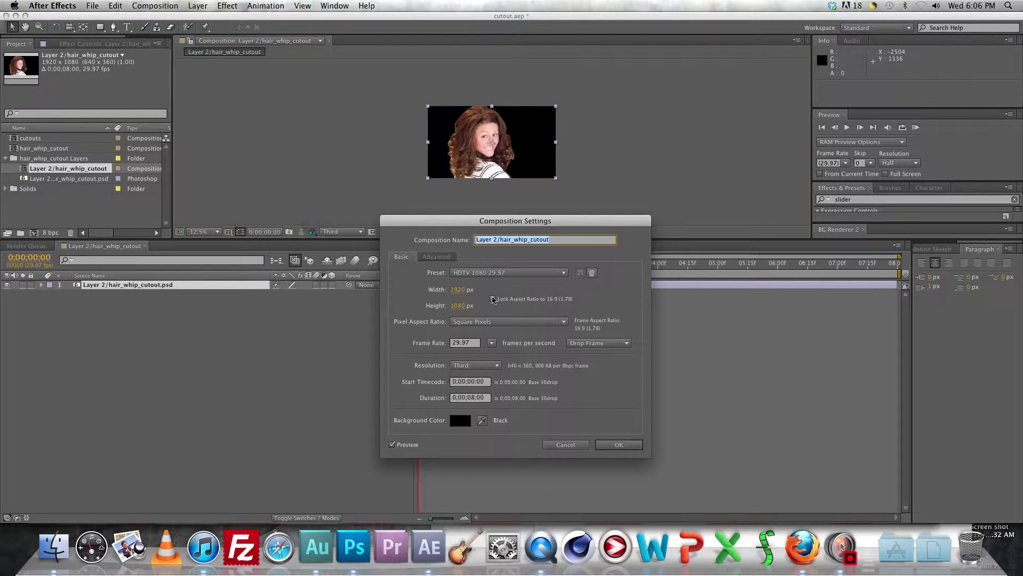
click(459, 294)
text(2000)
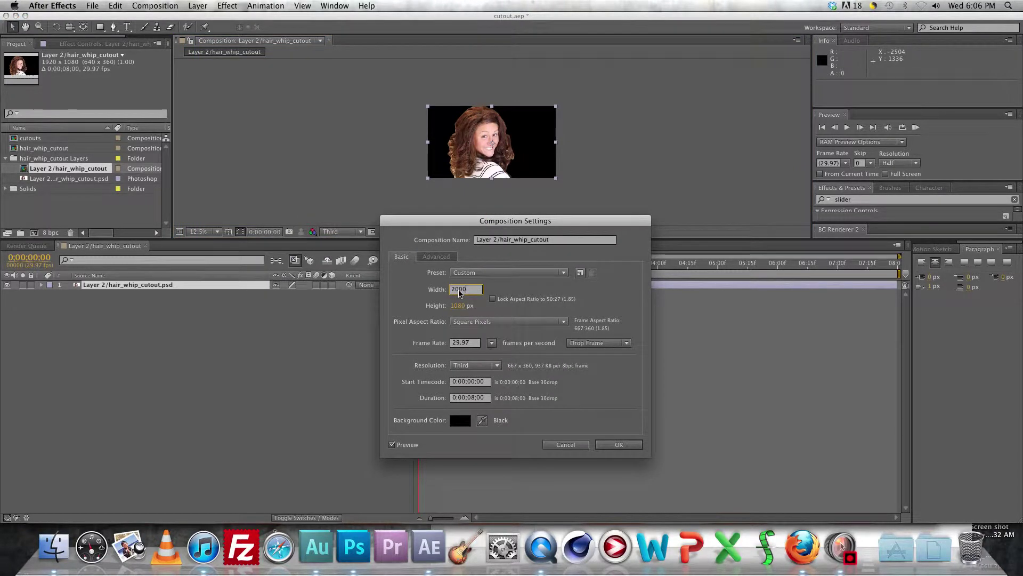
key(Tab)
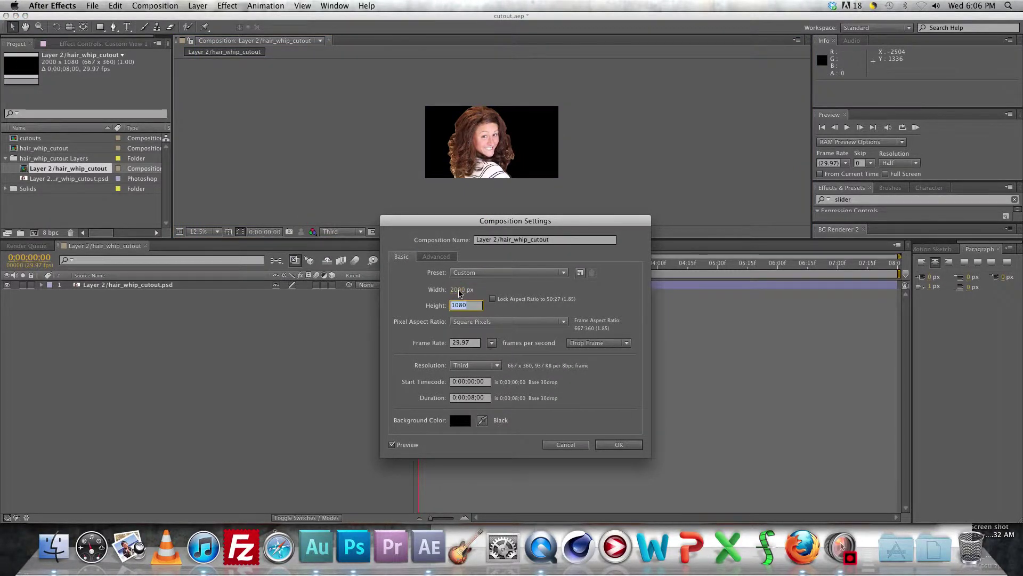
text(2000)
key(Return)
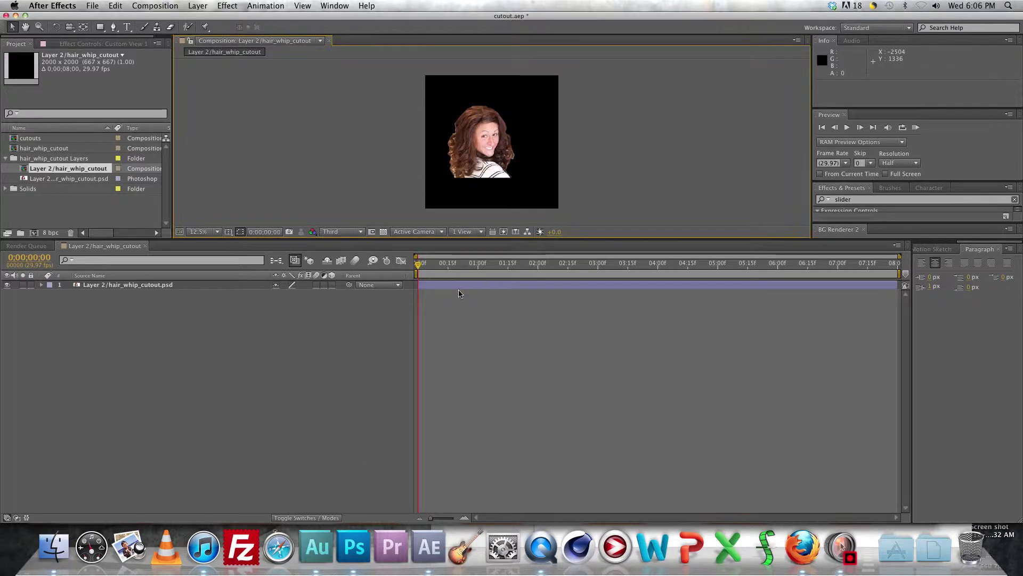
- Rename the footage layer 'cutout' and duplicate it as a 'fill' layer placed beneath it
drag(219, 328, 217, 347)
click(146, 394)
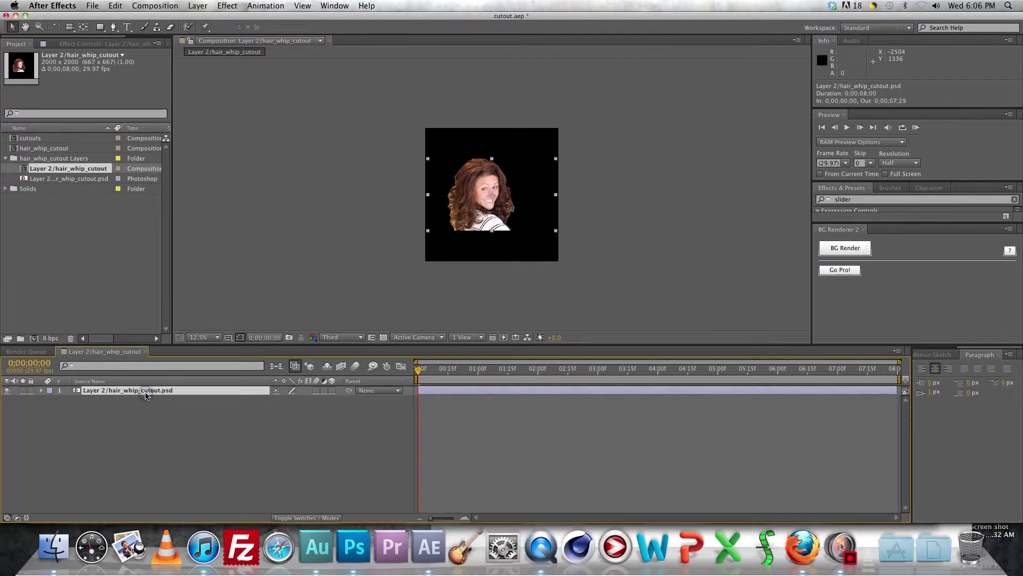
key(Return)
text(cutou)
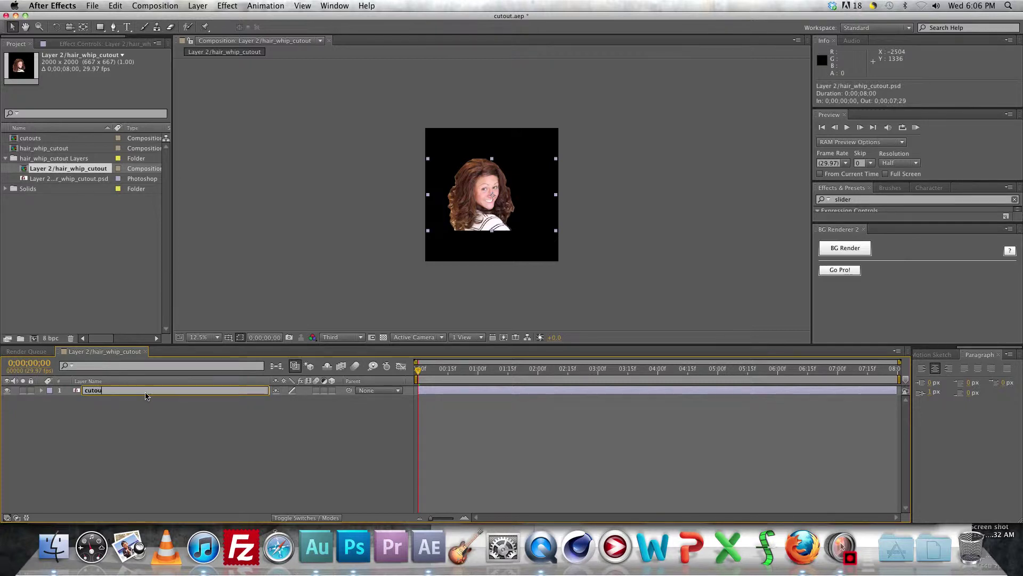
text(t)
key(Return)
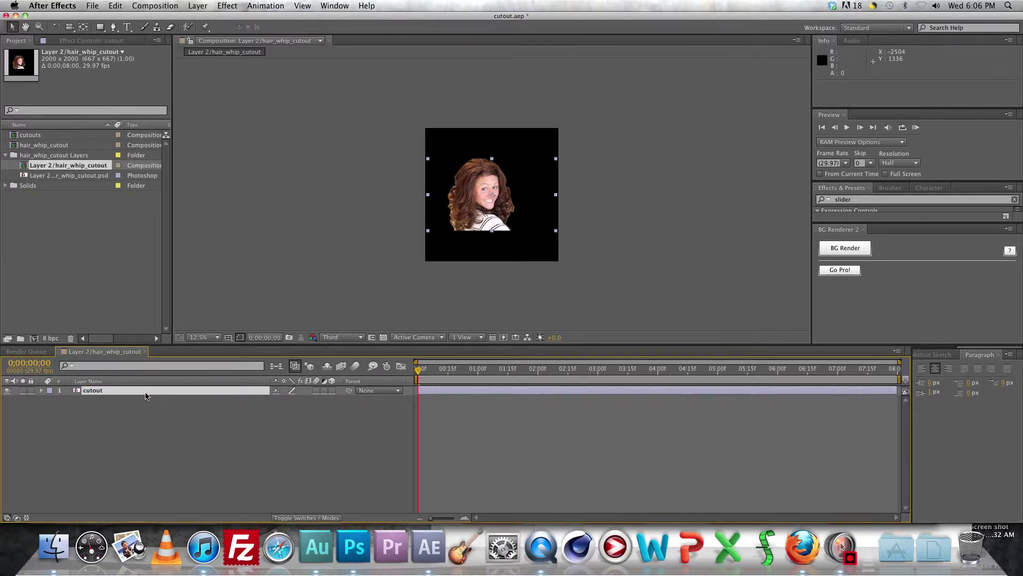
key(super+d)
key(Return)
text(f)
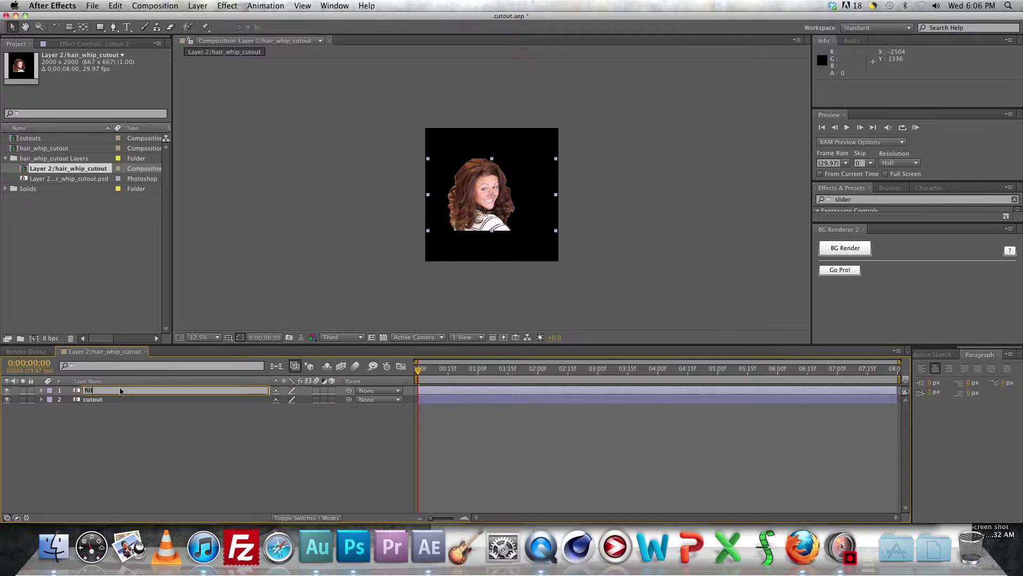
text(ill)
key(Return)
drag(120, 392, 120, 404)
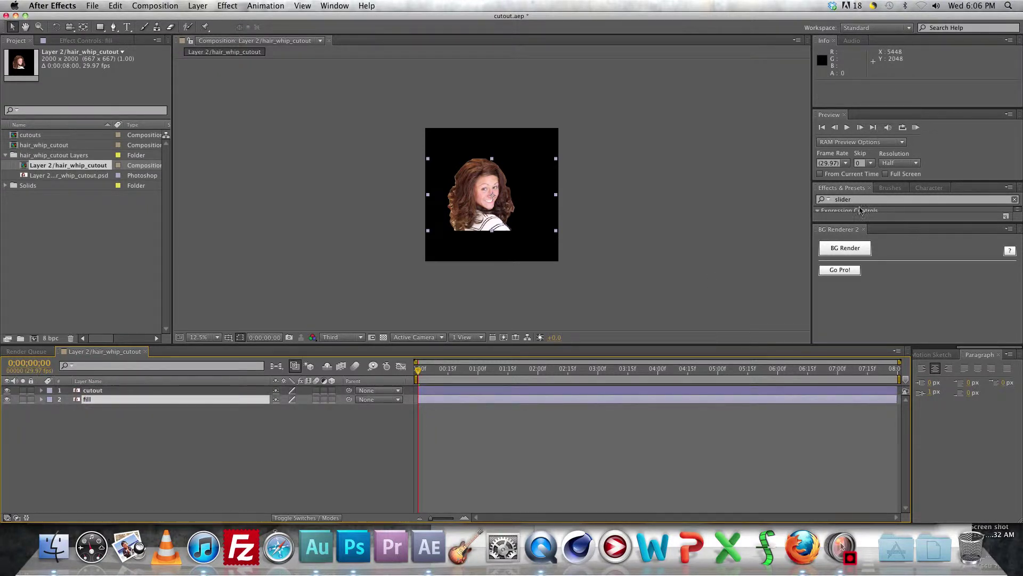
- Apply the Generate > Fill effect to the fill layer, making it solid red
drag(851, 221, 852, 265)
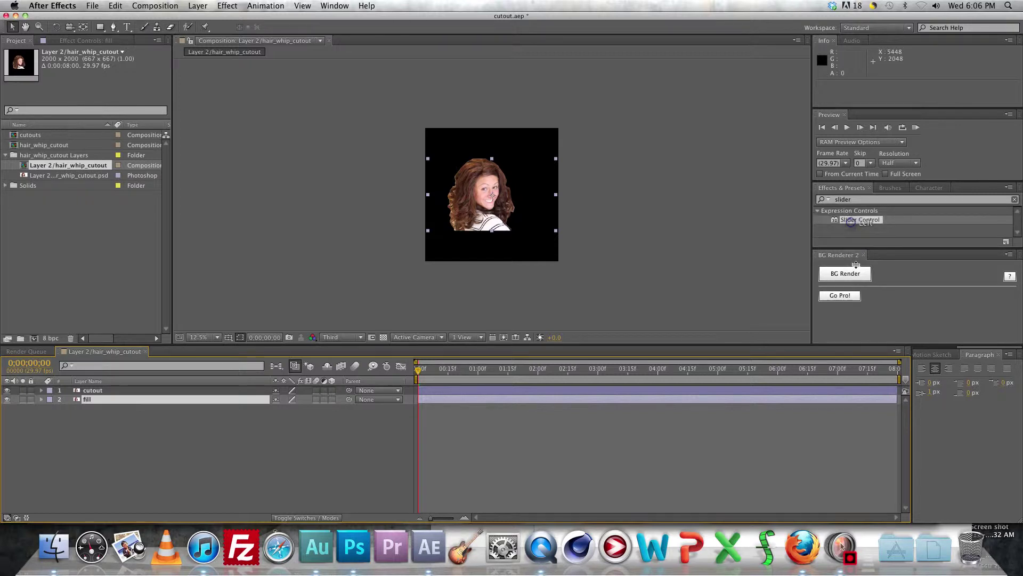
click(849, 200)
text(fill)
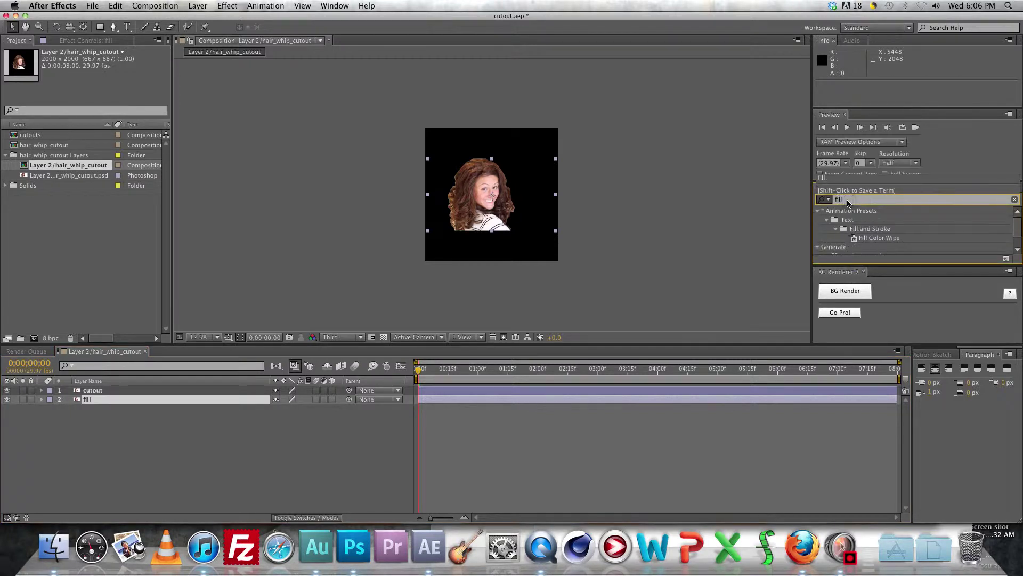
scroll(847, 240, down, 2)
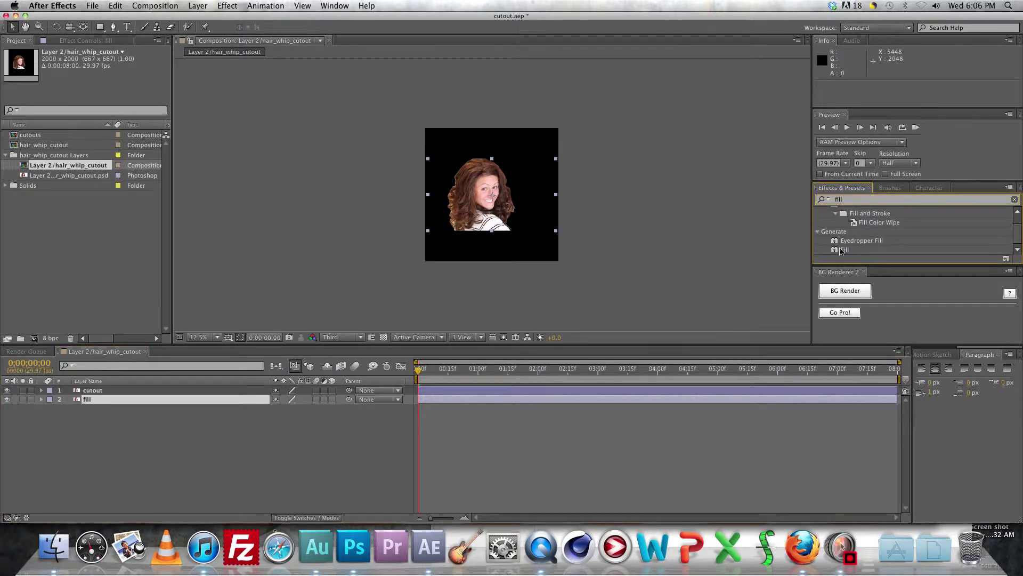
drag(846, 249, 85, 399)
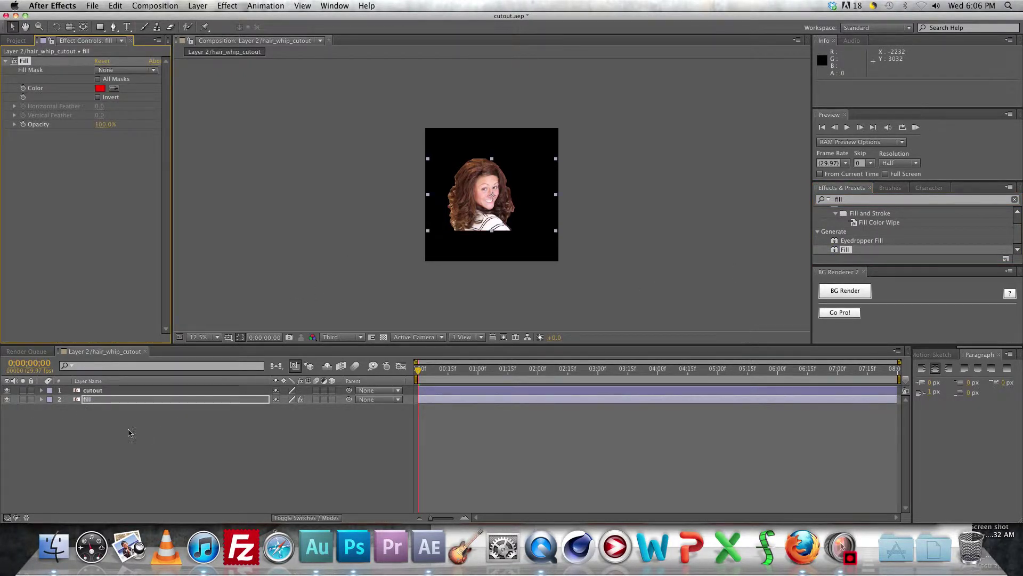
- Duplicate the fill layer into fill through fill 6 and order them beneath cutout
key(ctrl+d)
key(ctrl+d)
key(ctrl+d)
key(ctrl+d)
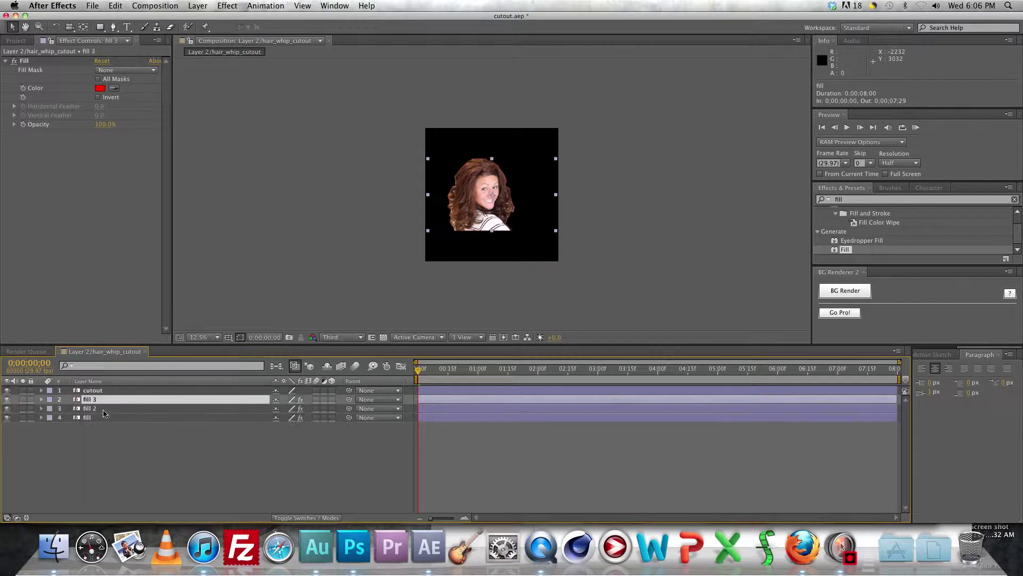
key(super+d)
drag(97, 438, 94, 453)
drag(93, 409, 98, 461)
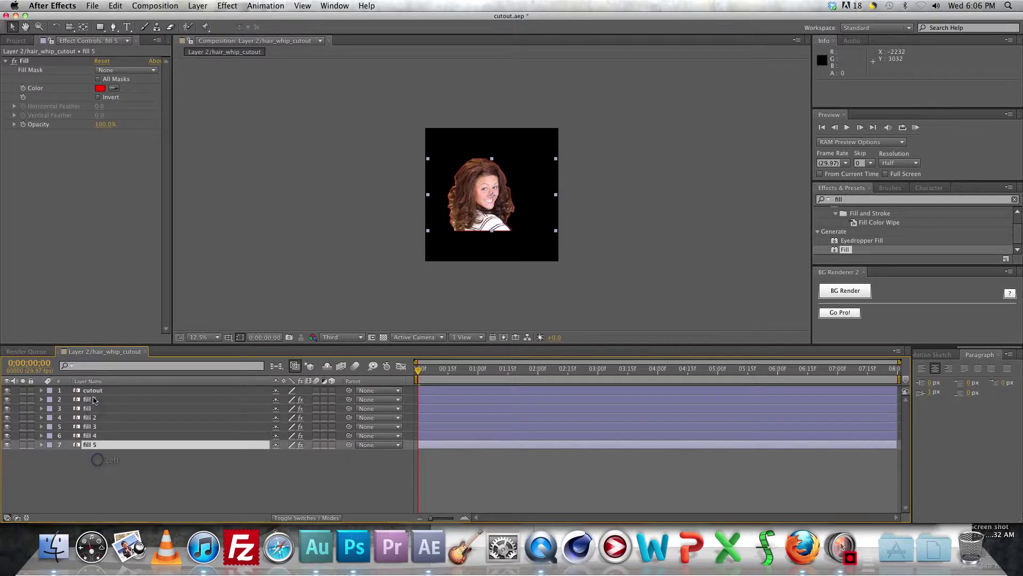
drag(91, 400, 96, 457)
- Scale all six fill layers to 108% to form a red outline
click(90, 400)
shift+click(93, 445)
key(s)
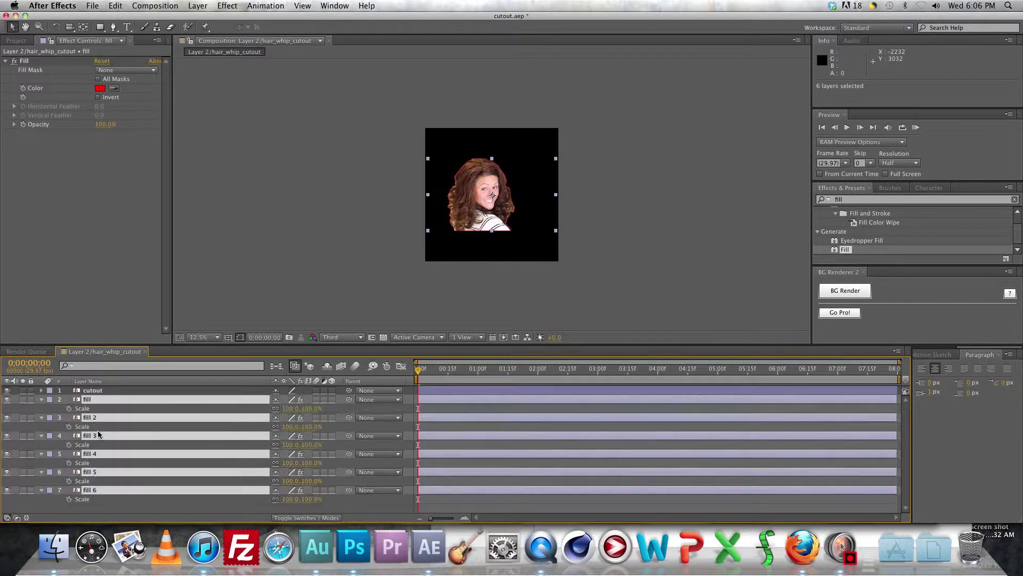
click(291, 409)
key(Return)
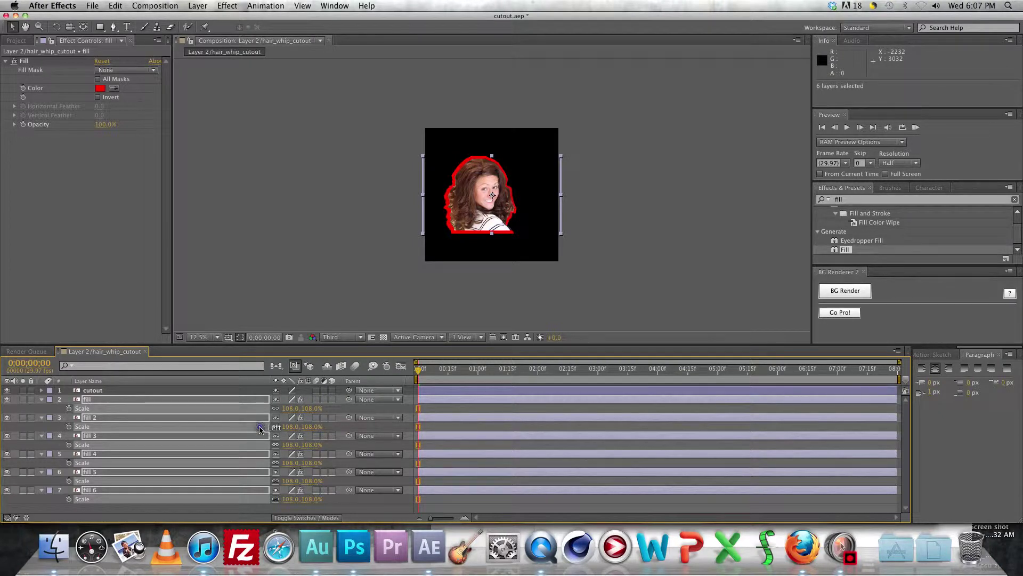
- Select fill 2 and scrub its Scale up toward 118%
click(255, 390)
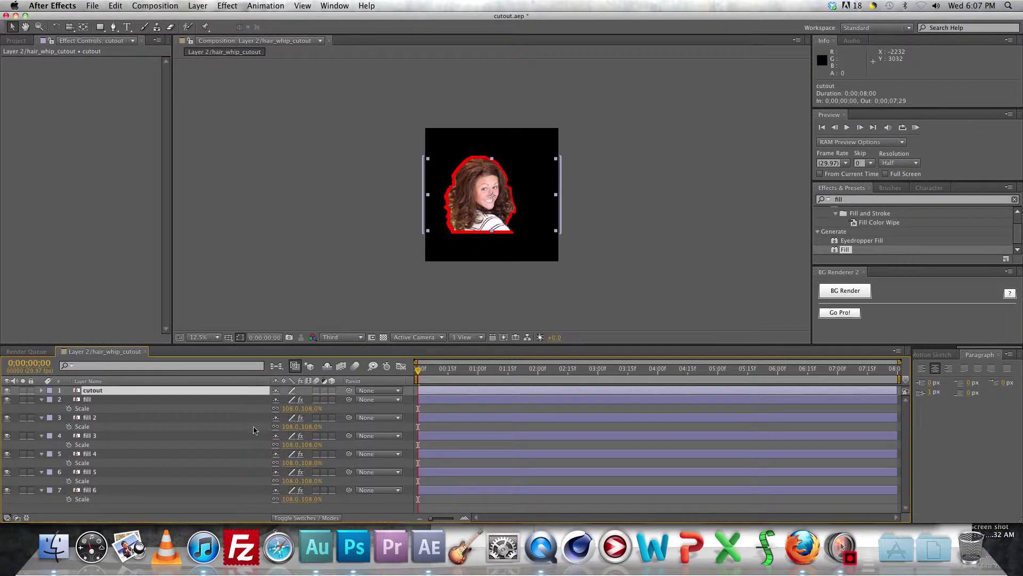
click(257, 418)
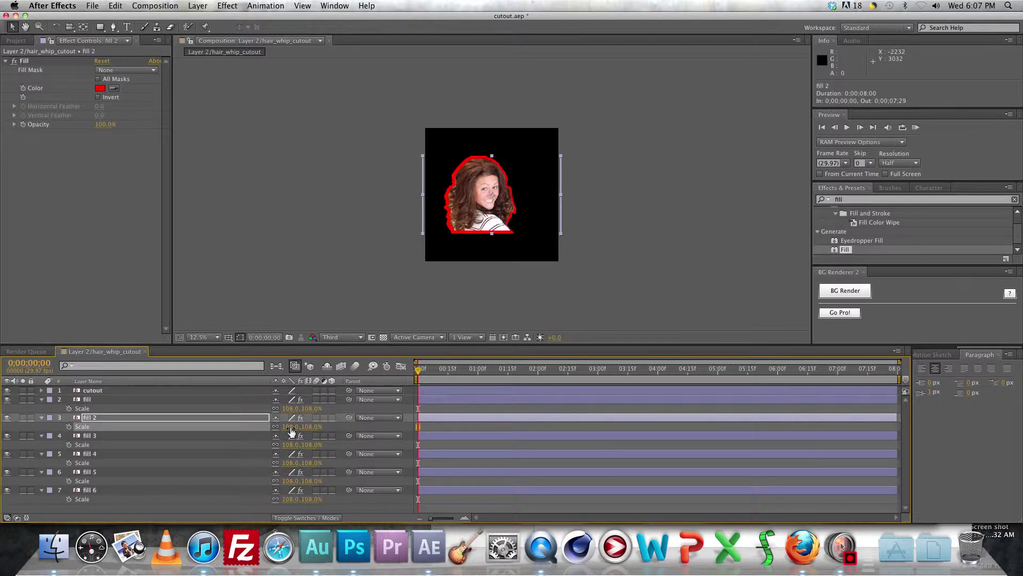
drag(292, 430, 295, 427)
- Color fill 2 blue and set its Scale to about 118%
key(super+z)
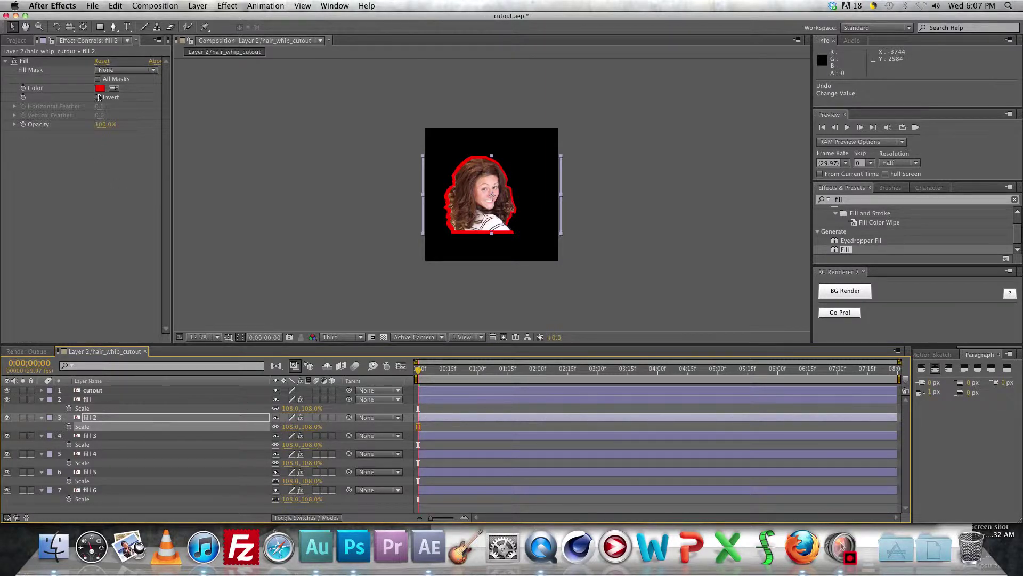
click(101, 88)
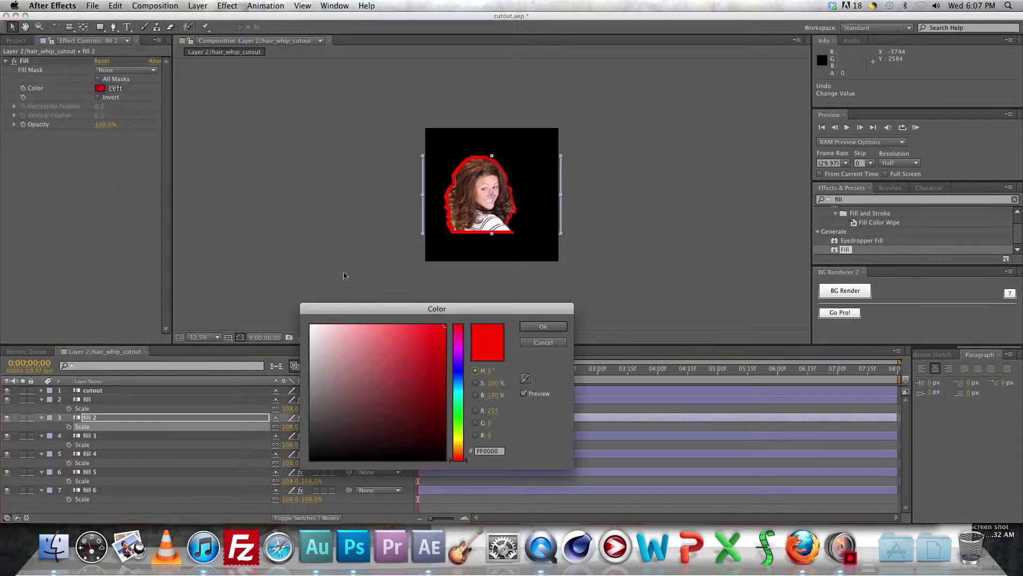
click(462, 368)
click(533, 329)
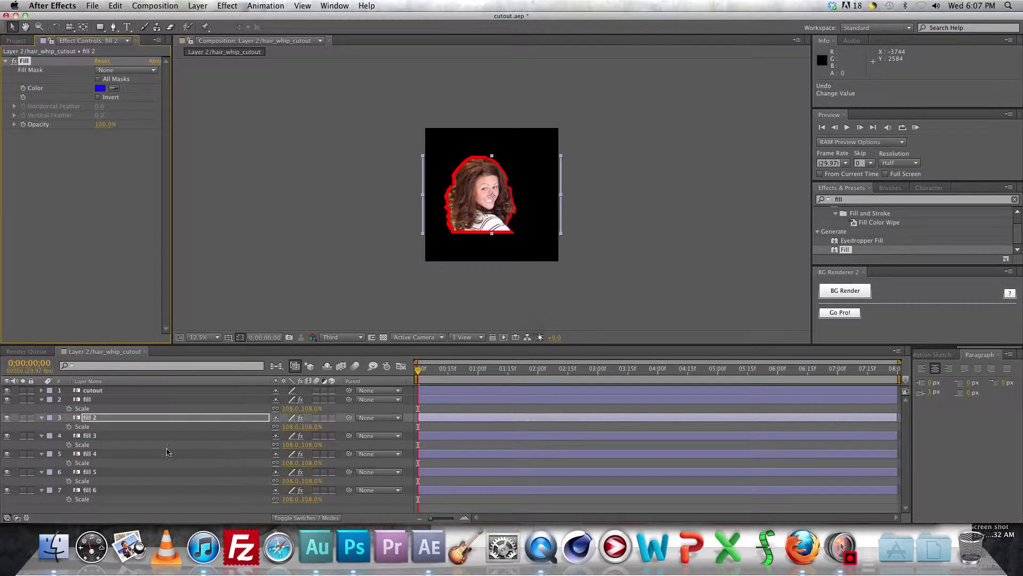
drag(313, 429, 320, 426)
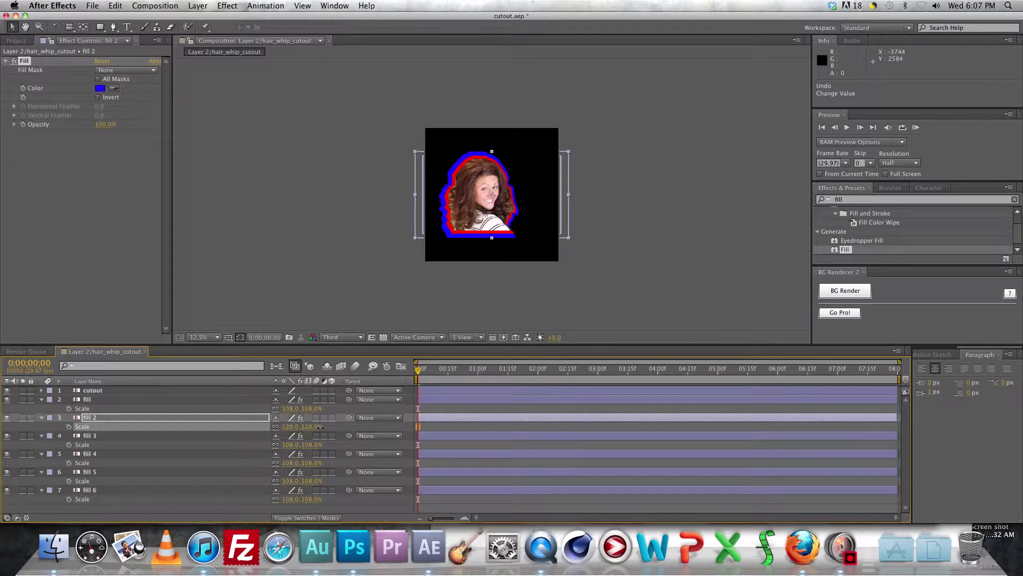
drag(320, 427, 320, 426)
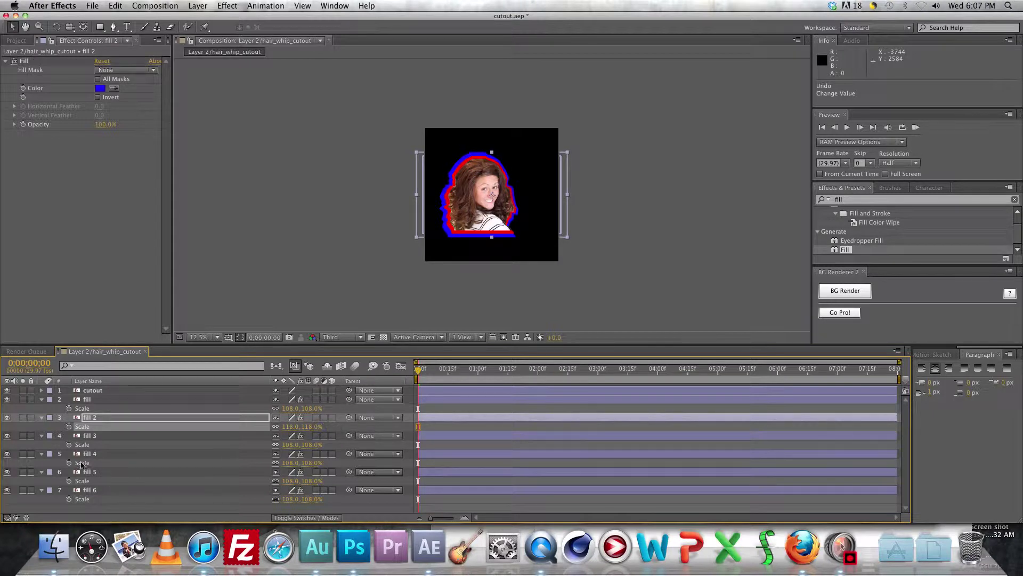
- Set fill 3's Fill color to magenta and fill 4's to white
click(90, 436)
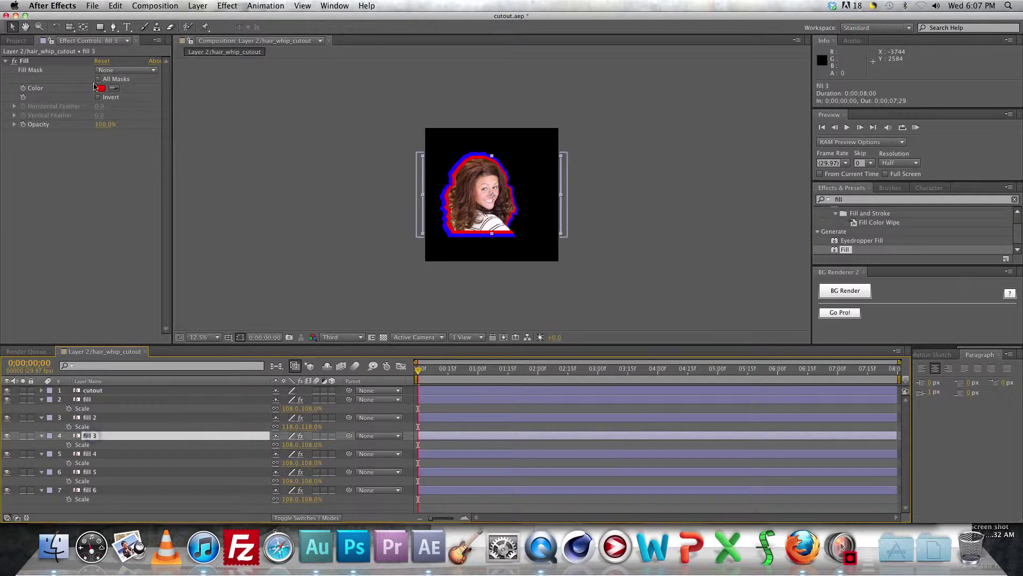
click(100, 88)
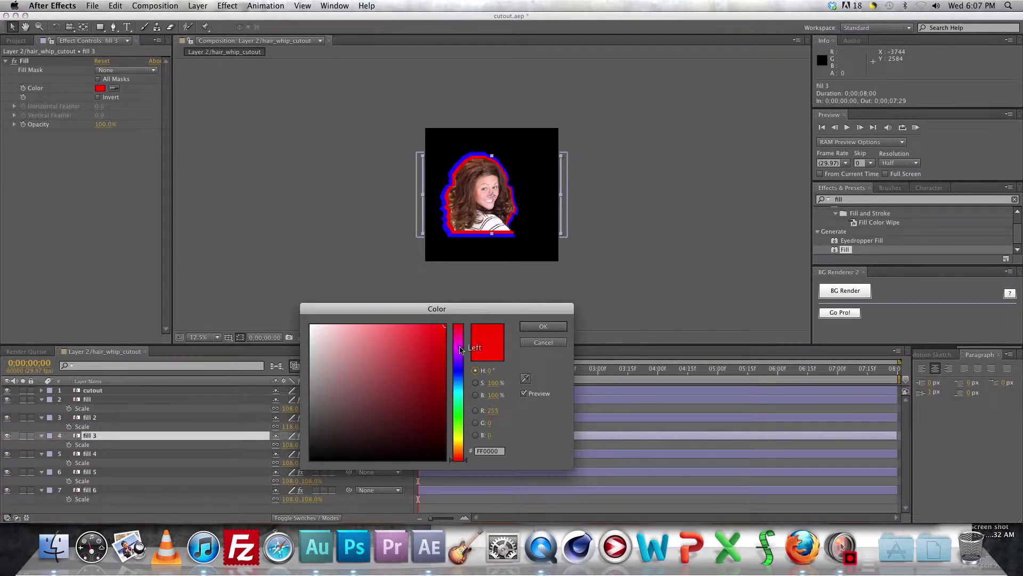
drag(460, 349, 460, 341)
click(543, 326)
click(90, 454)
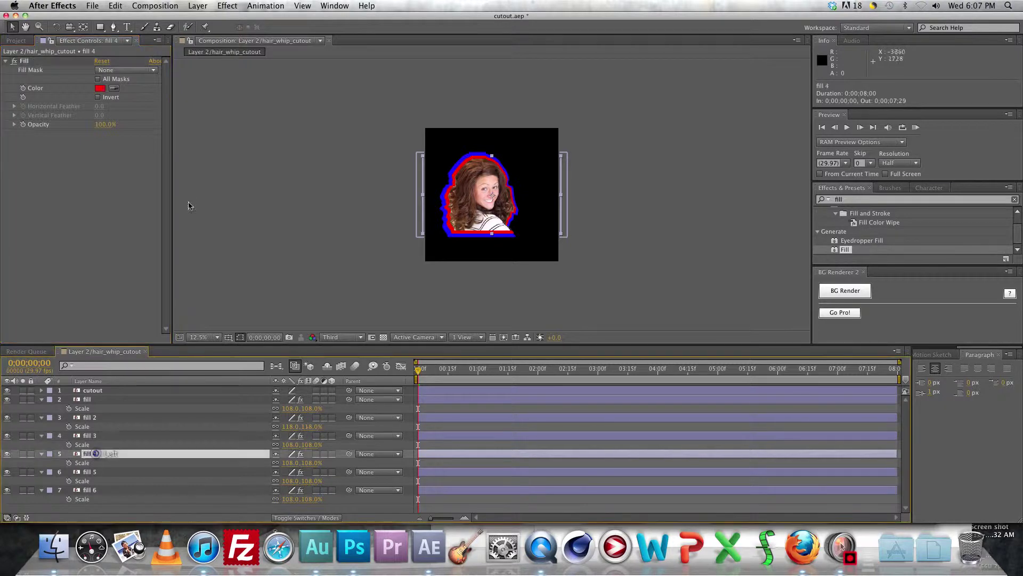
click(100, 88)
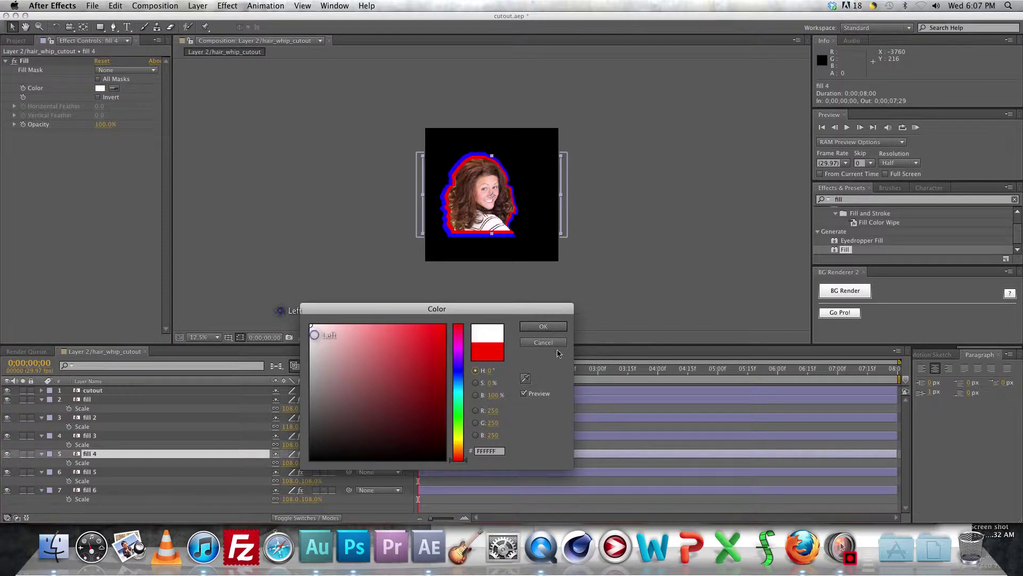
click(543, 327)
- Set fill 5's Fill color to green and fill 6's to mint green
click(174, 471)
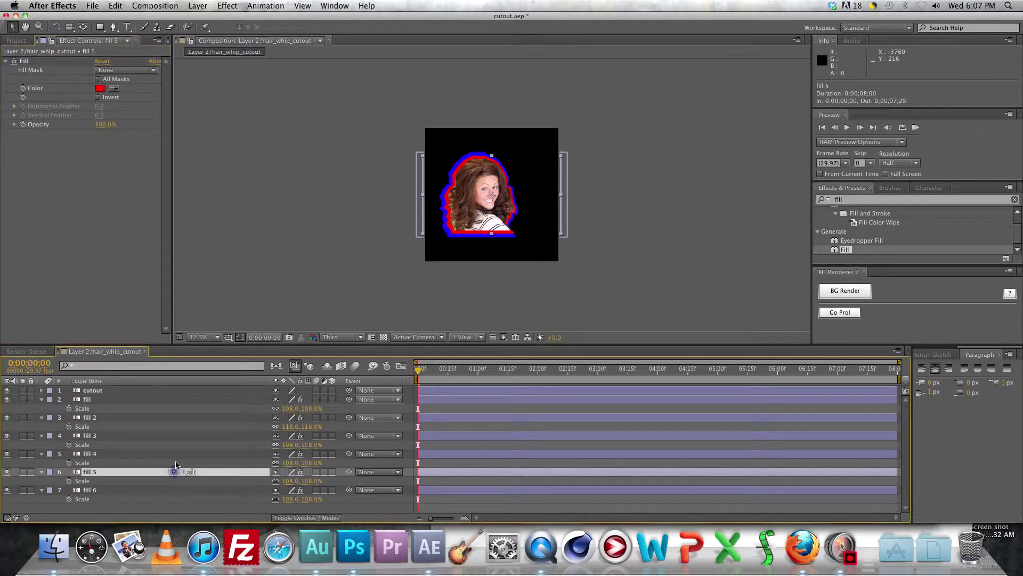
click(100, 88)
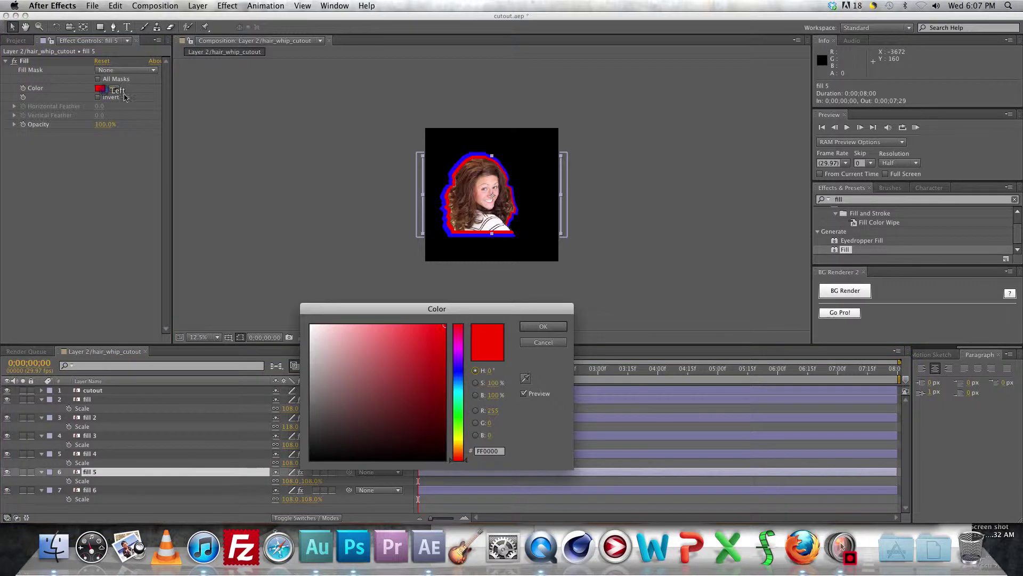
click(460, 420)
click(543, 326)
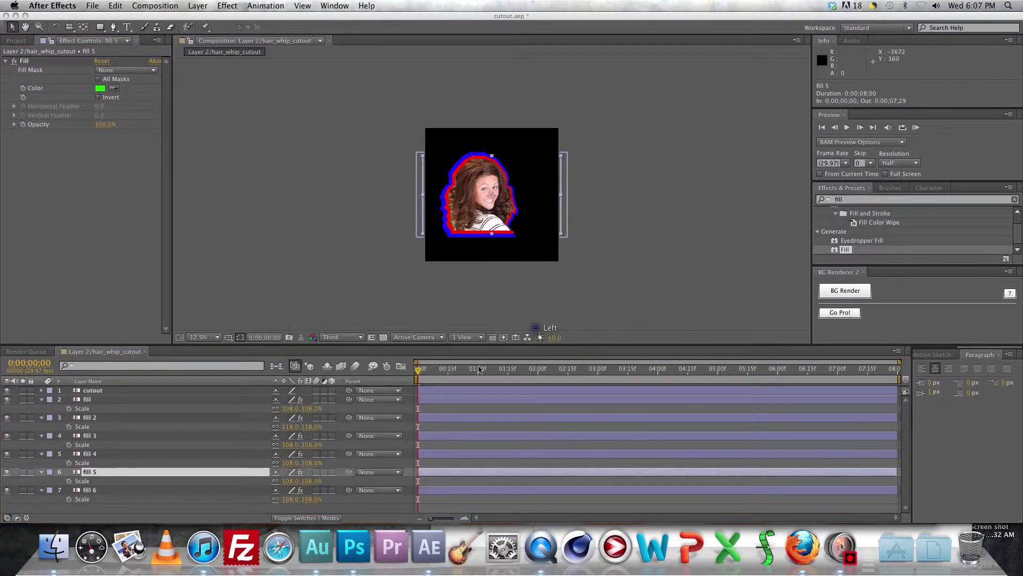
click(214, 492)
click(100, 88)
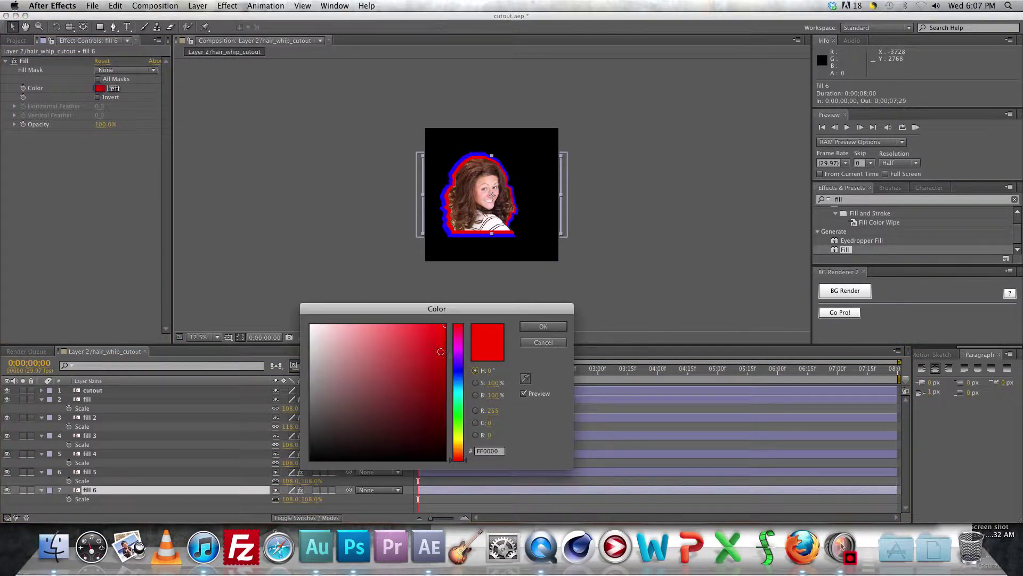
click(461, 403)
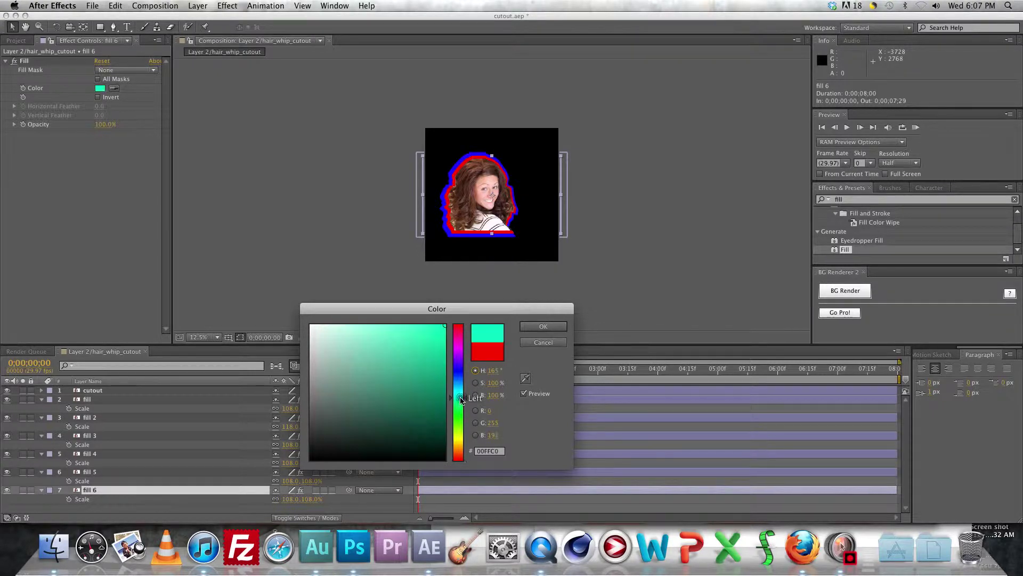
click(543, 326)
click(89, 419)
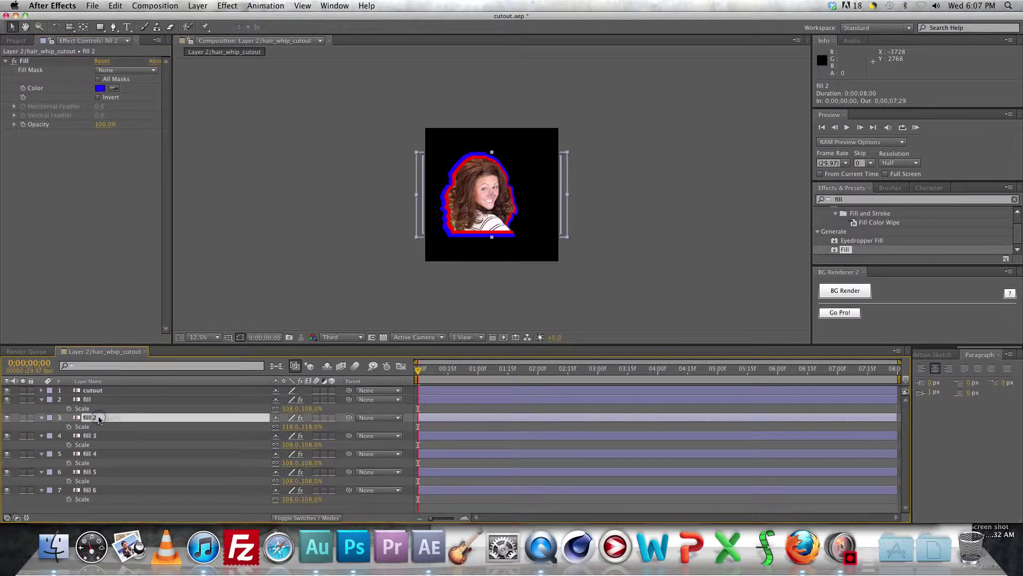
click(96, 438)
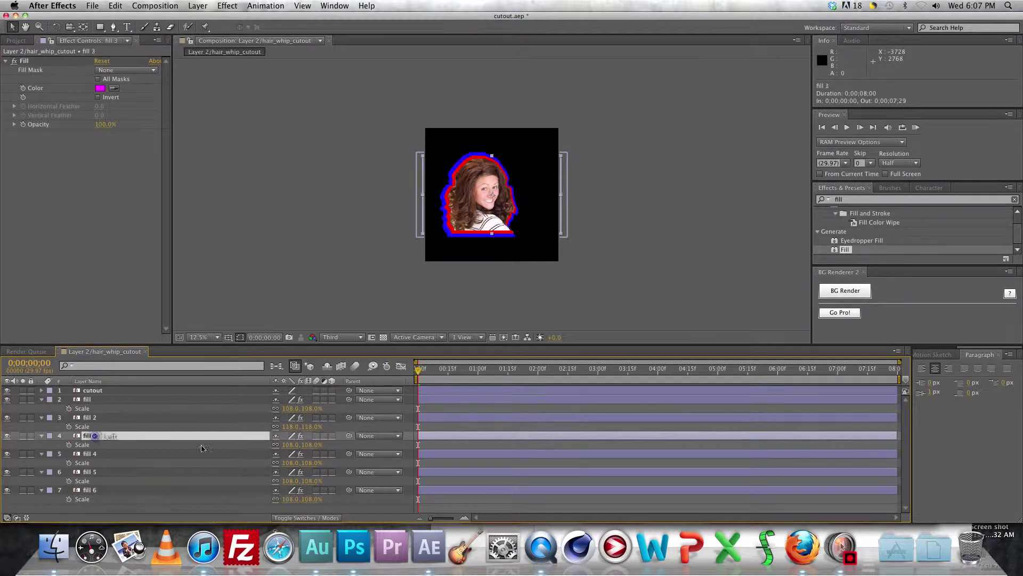
- Scale fill 3 to 128% and fill 4 to 138%
click(292, 445)
text(128)
key(Return)
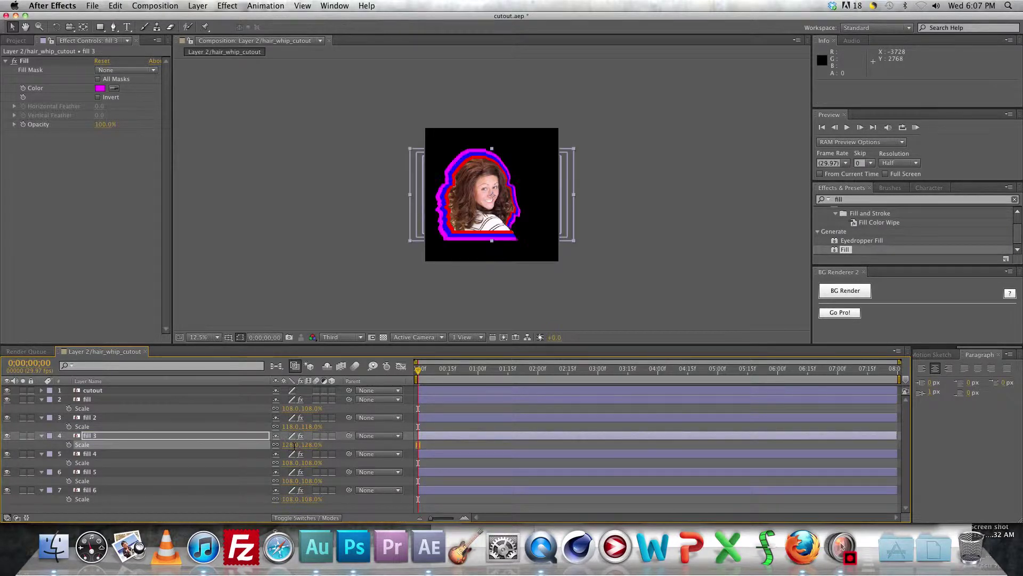
click(292, 463)
text(138)
key(Return)
- Scale fill 5 to 148% and fill 6 to 158%, then select all seven layers
click(290, 481)
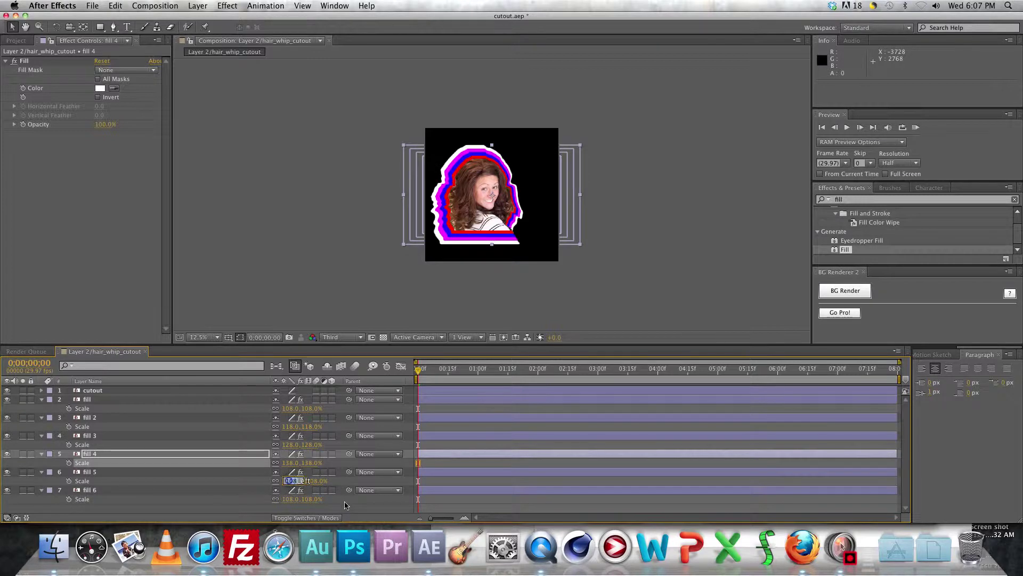
text(148)
key(Return)
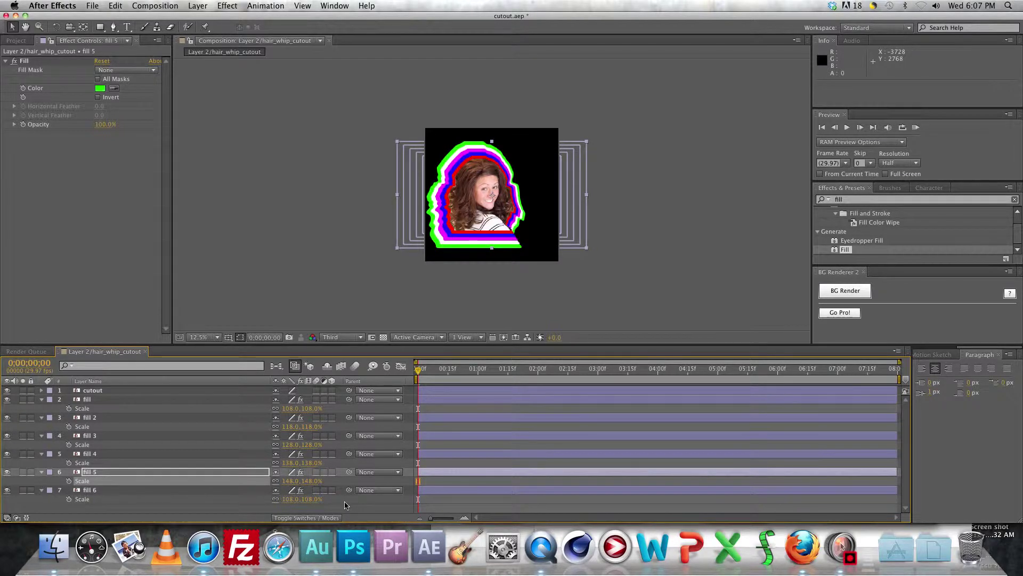
click(288, 499)
key(Return)
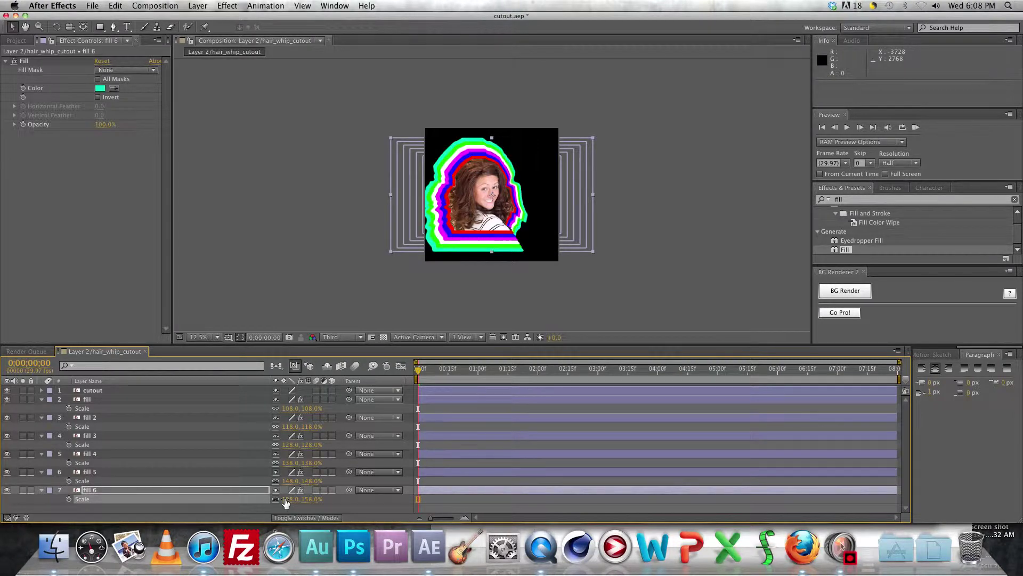
shift+click(98, 391)
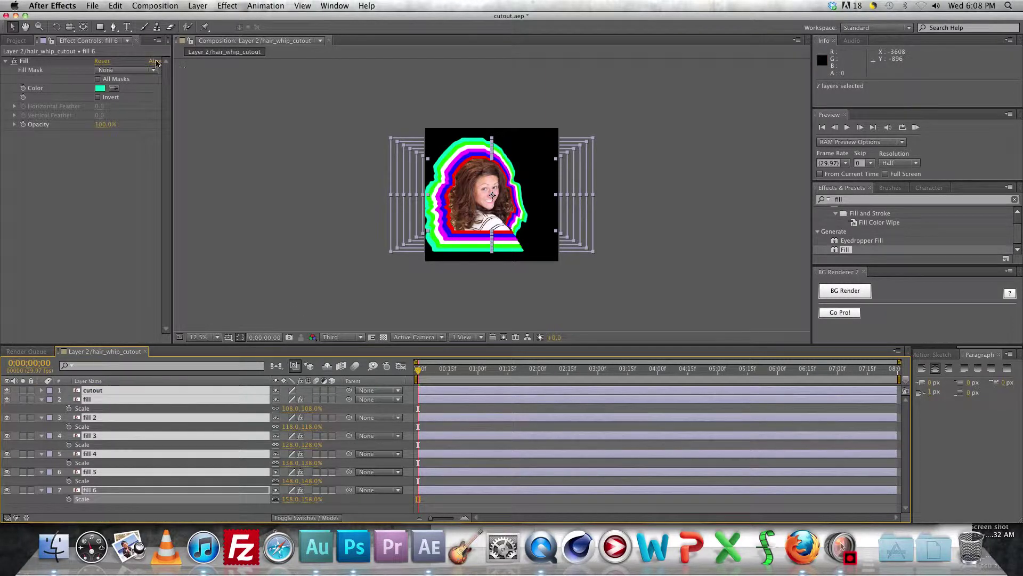
- Use the Pan Behind tool to set all seven layers' anchor point to 829, 540
click(81, 27)
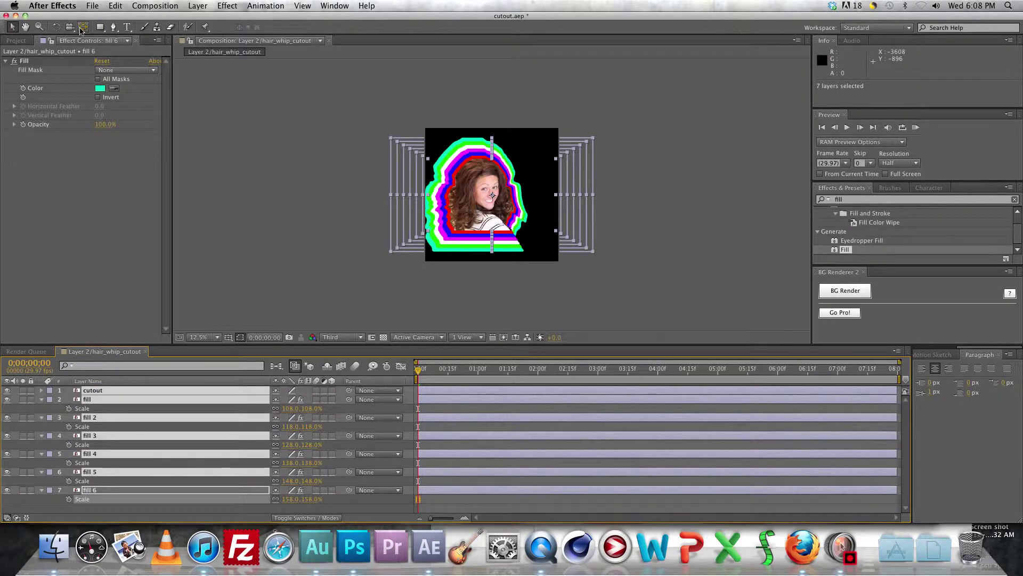
click(493, 197)
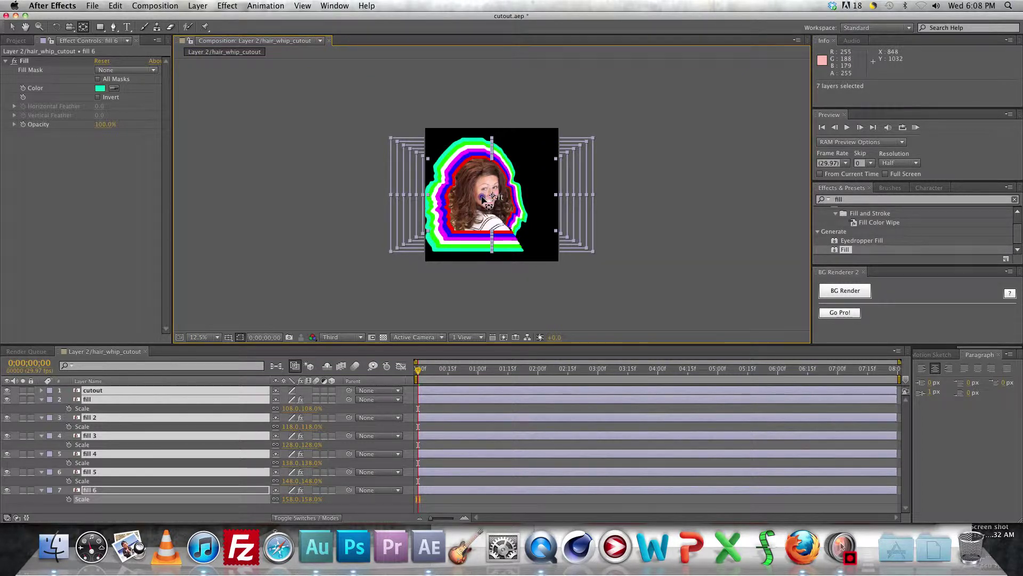
scroll(493, 198, up, 1)
scroll(493, 209, up, 1)
scroll(459, 181, down, 1)
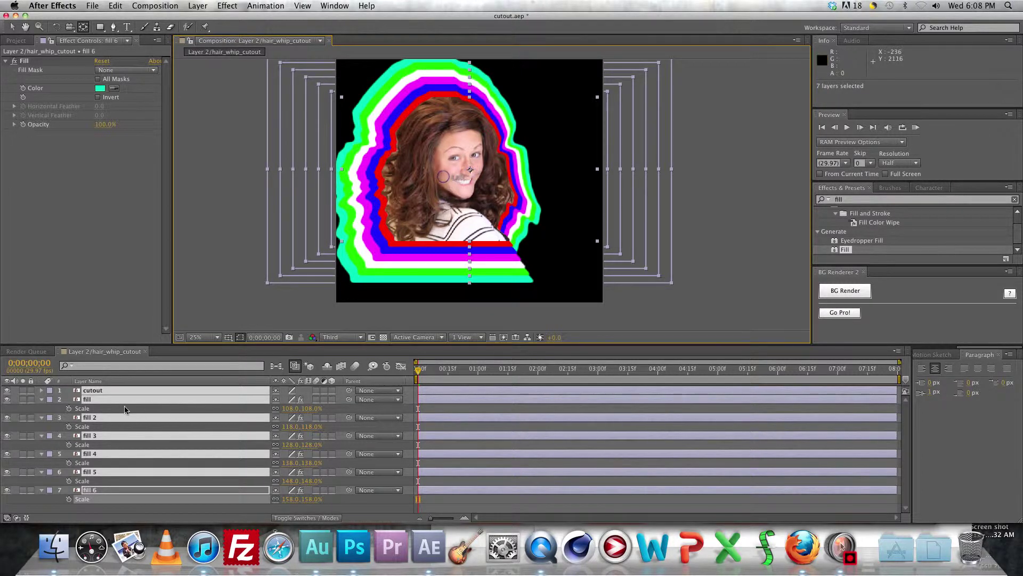
key(a)
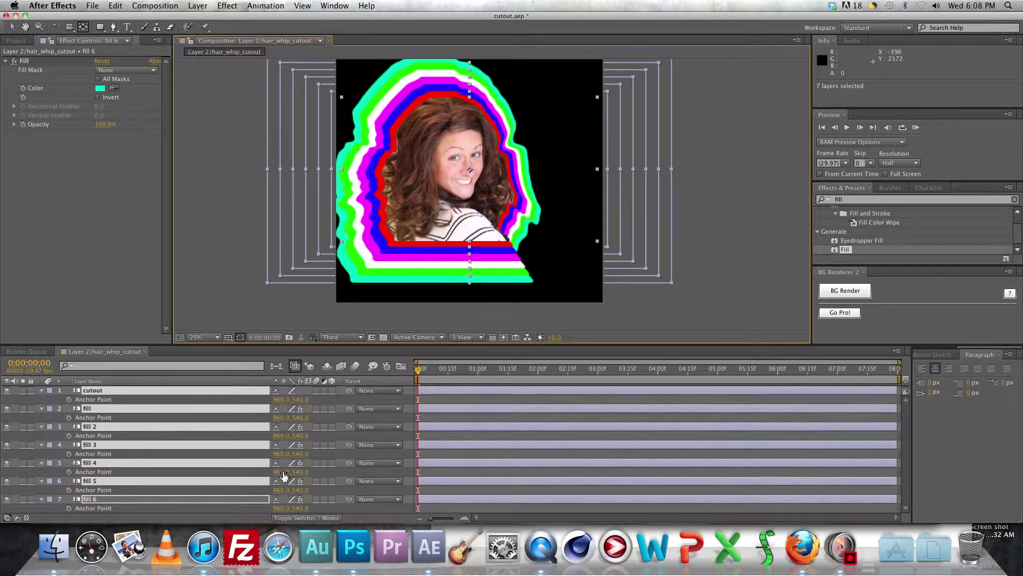
drag(281, 473, 207, 465)
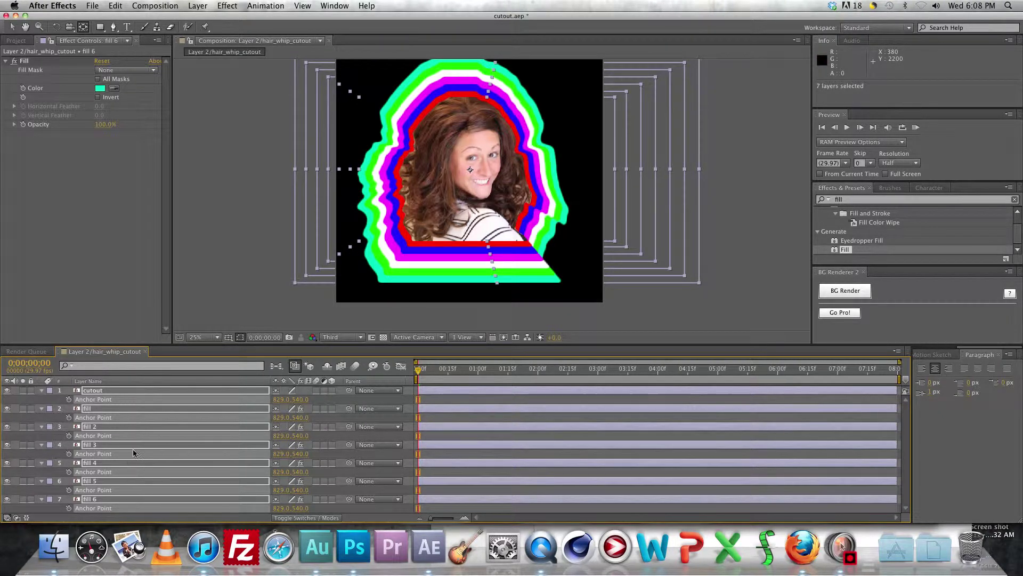
key(super+shift+a)
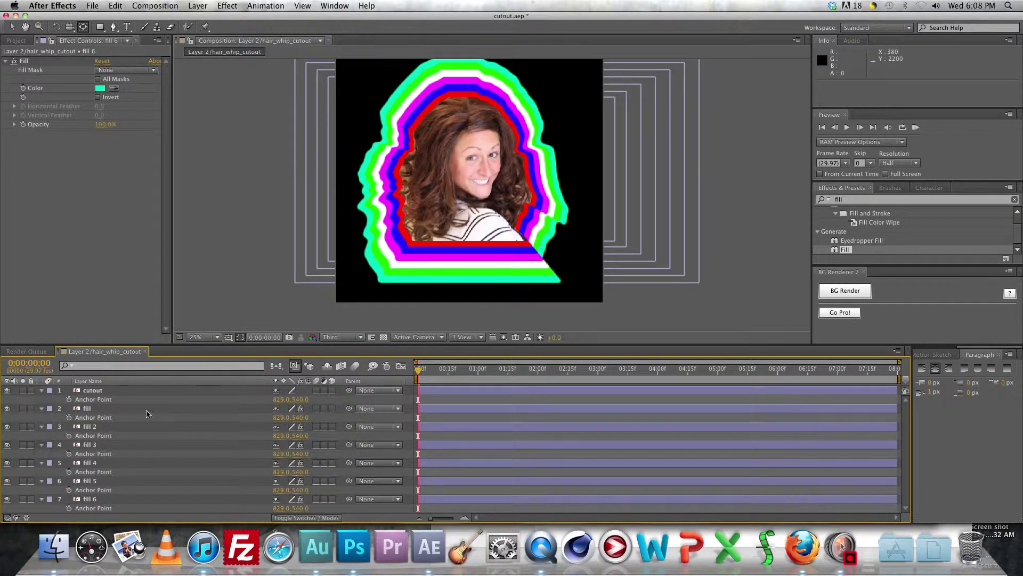
key(super+a)
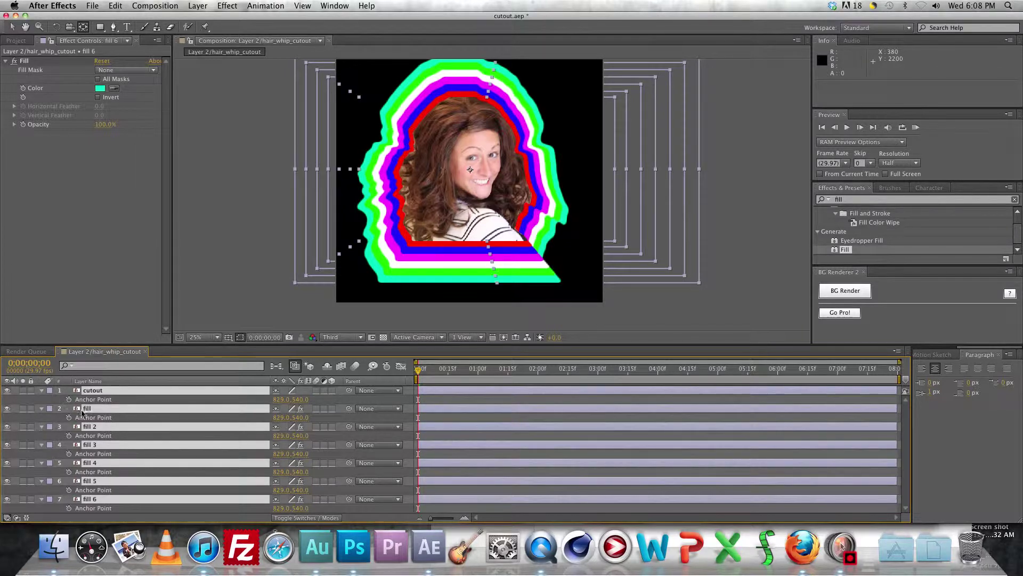
- Select the six fill layers, fill through fill 6, and reveal their Scale property
key(a)
click(104, 480)
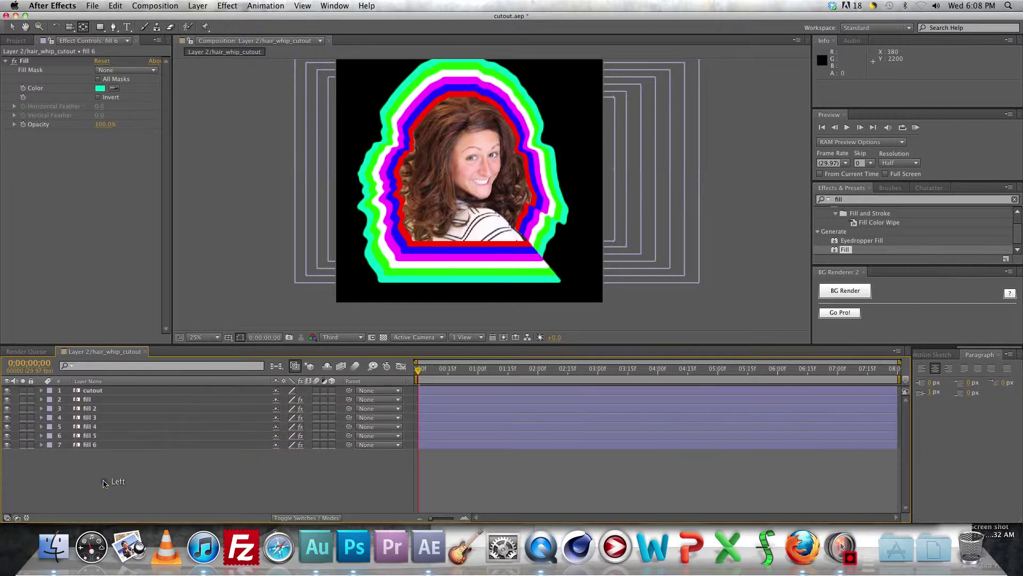
click(89, 401)
key(Return)
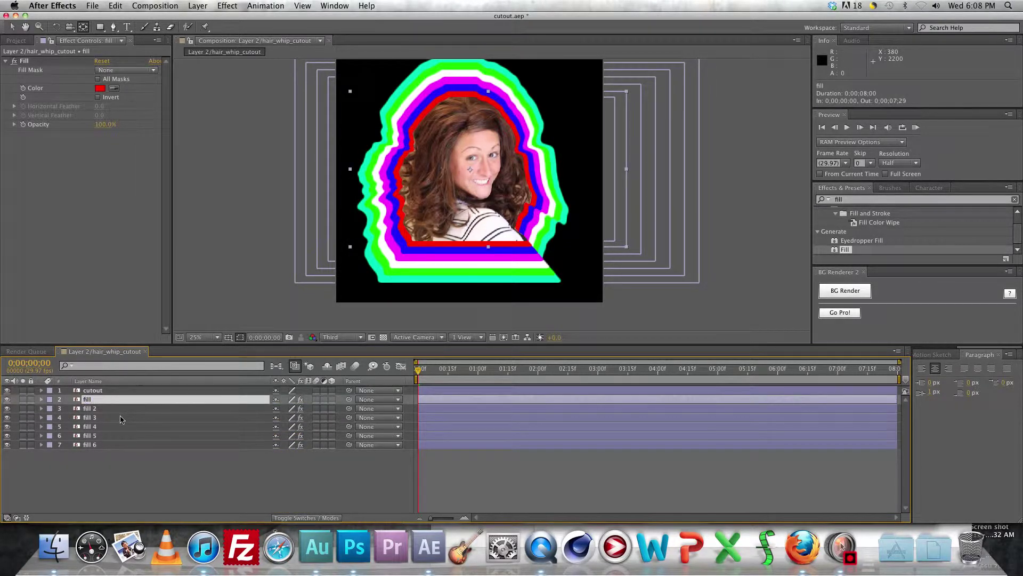
shift+click(96, 444)
key(s)
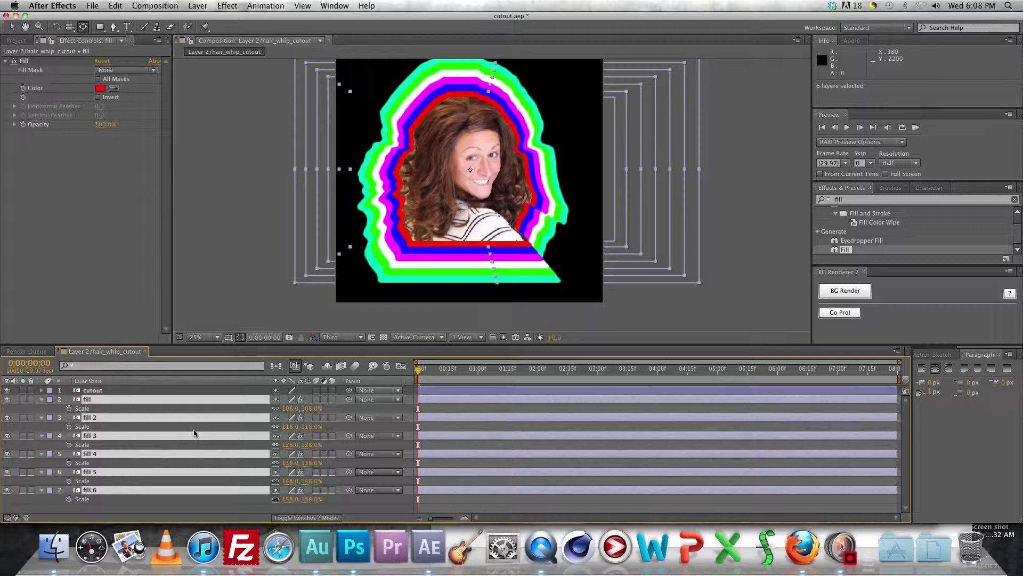
- Keyframe the fills' Scale from 0% at frame 1 to full size at frame 2
key(Page_Down)
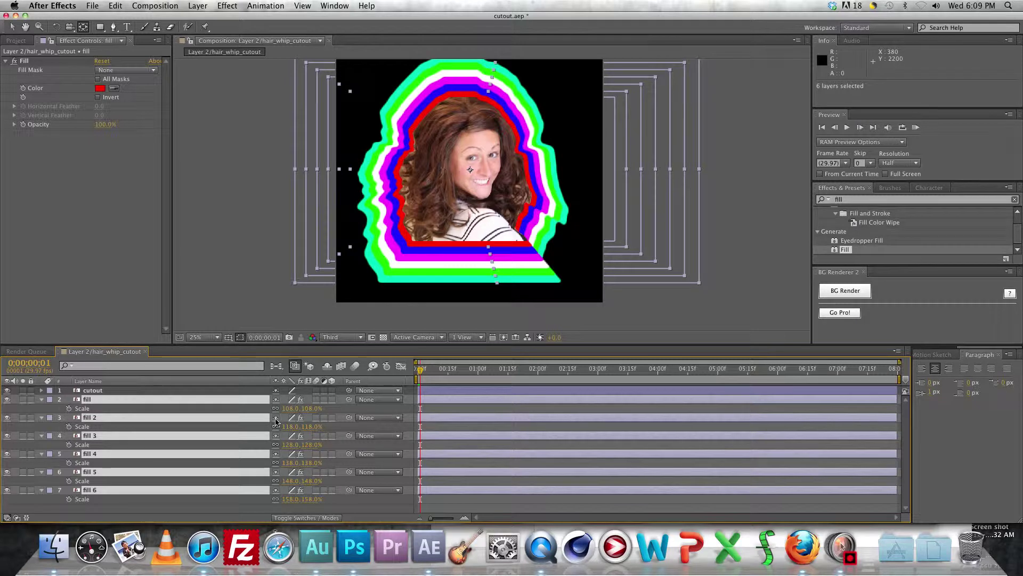
key(Page_Down)
click(69, 409)
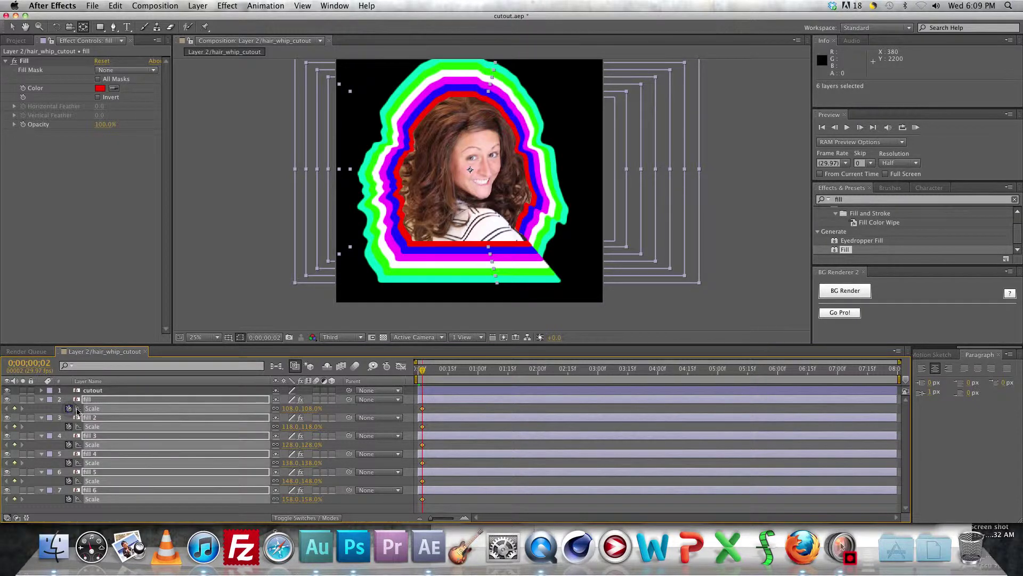
click(289, 409)
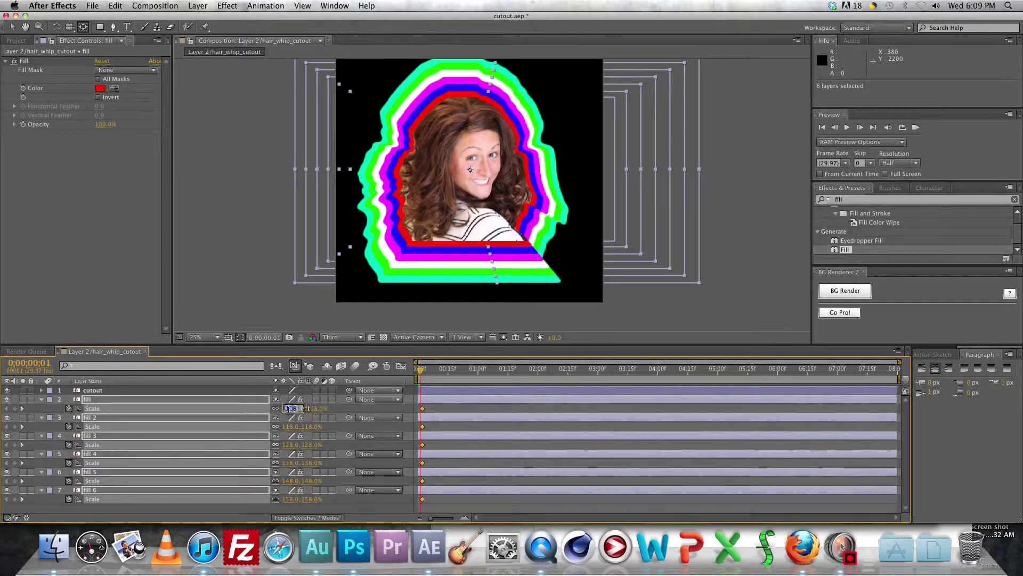
text(0)
key(Return)
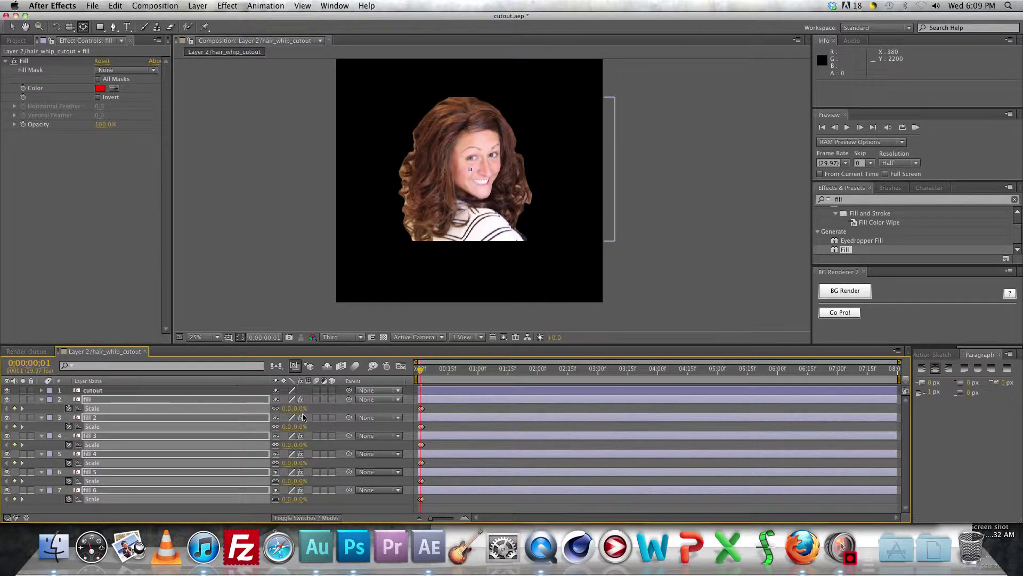
key(semicolon)
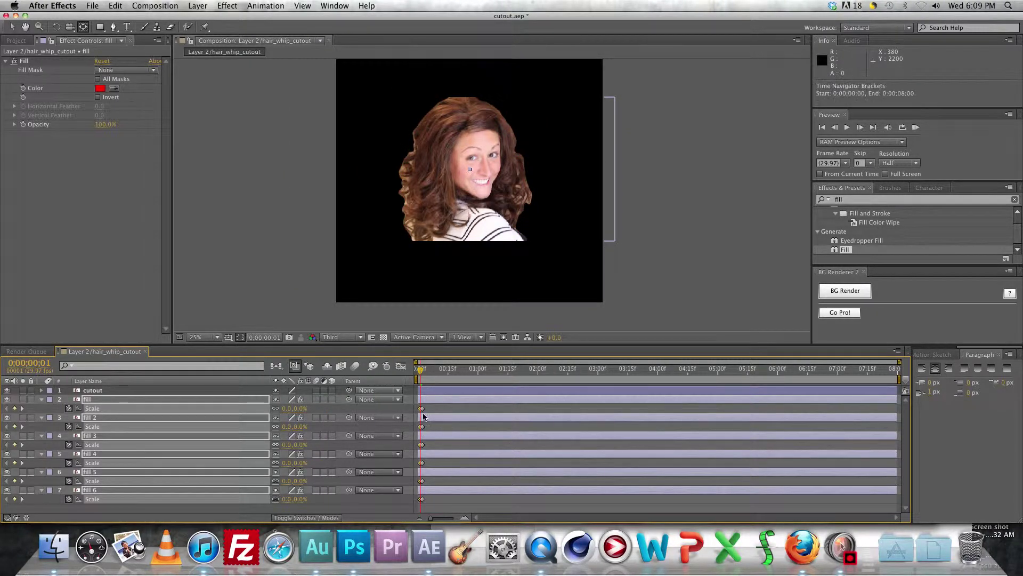
- Shift the Scale keyframe pairs of fill 2, fill 4 and fill 5 one frame later each
drag(502, 518, 495, 518)
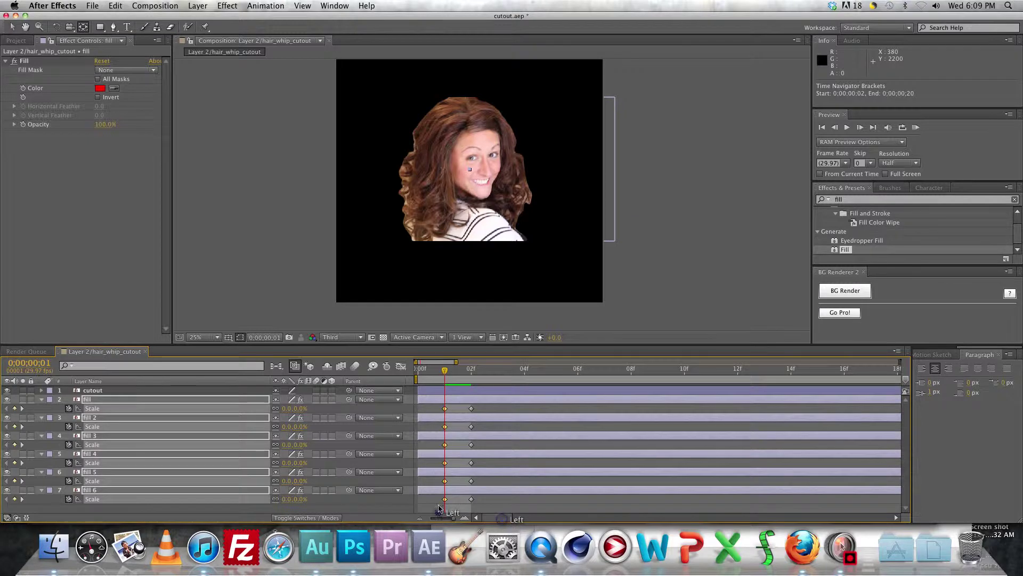
click(473, 378)
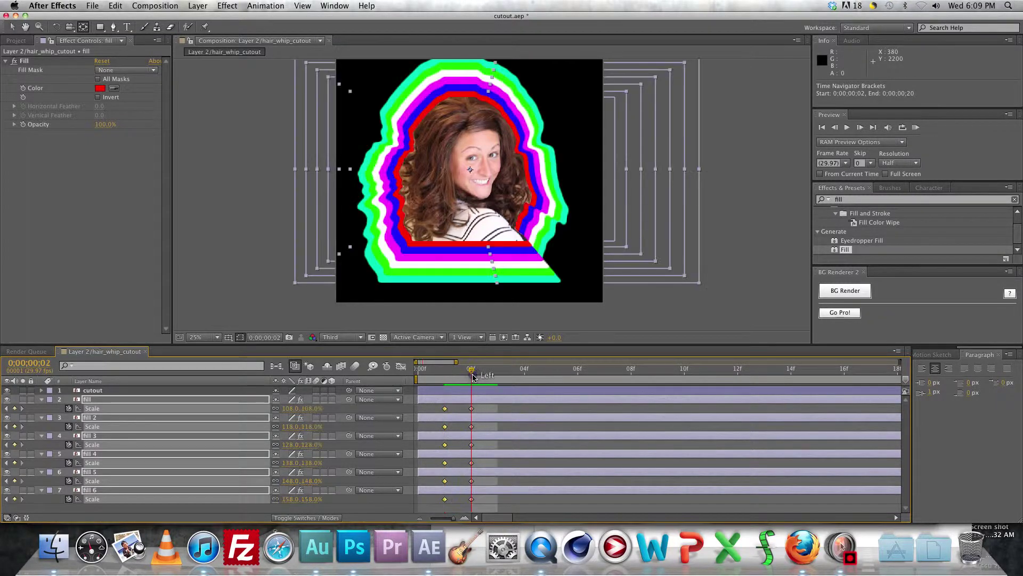
key(v)
click(442, 427)
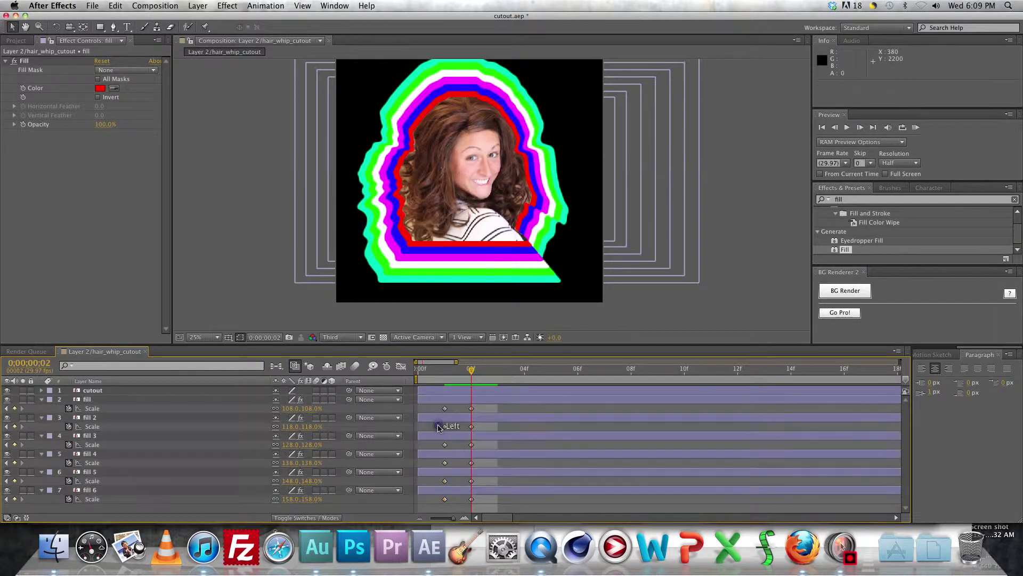
drag(433, 420, 500, 449)
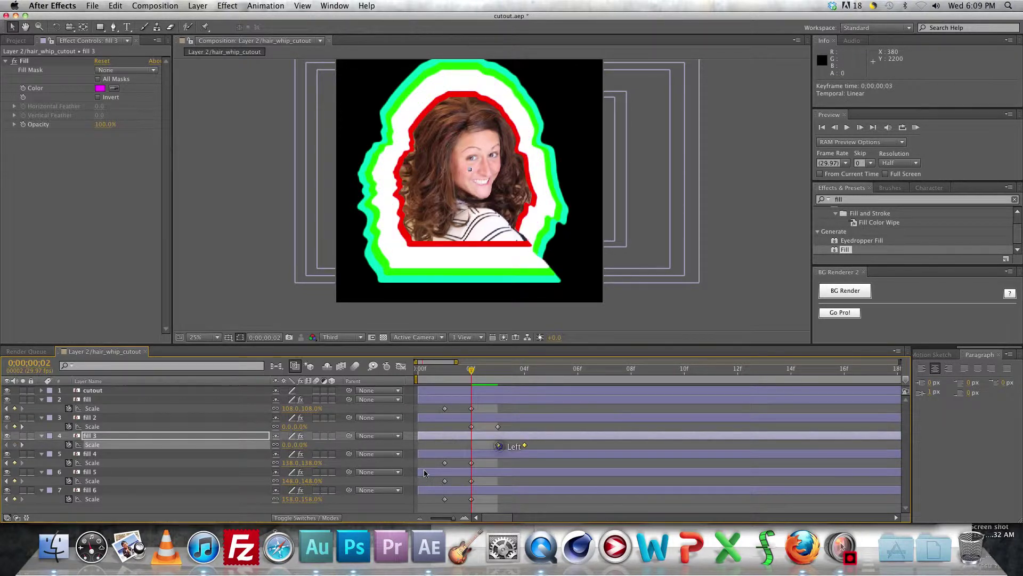
drag(431, 458, 527, 464)
drag(436, 481, 548, 474)
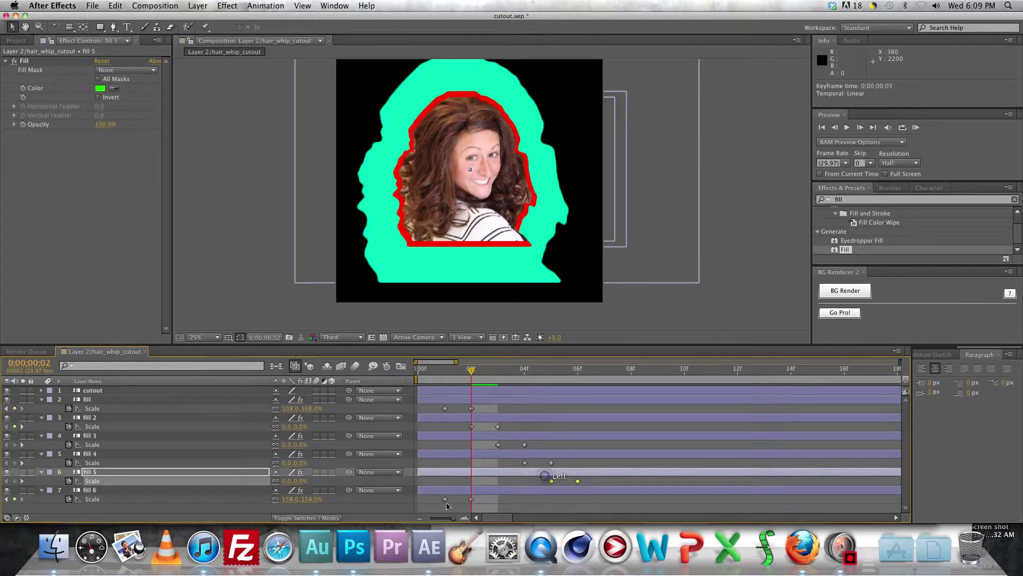
drag(489, 497, 578, 502)
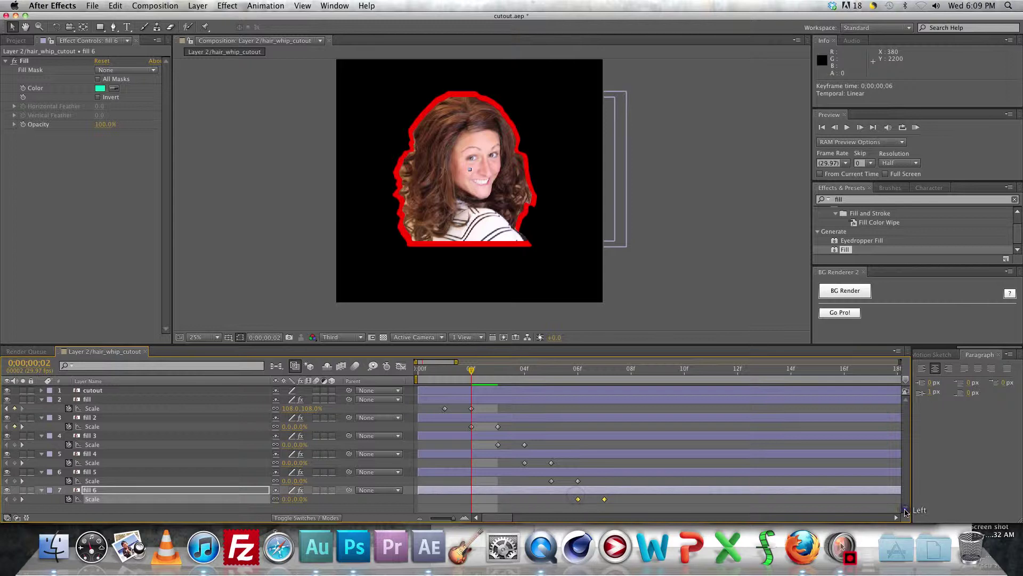
- Preview the staggered outlines popping in from frame 1 through frame 6
drag(472, 374, 416, 373)
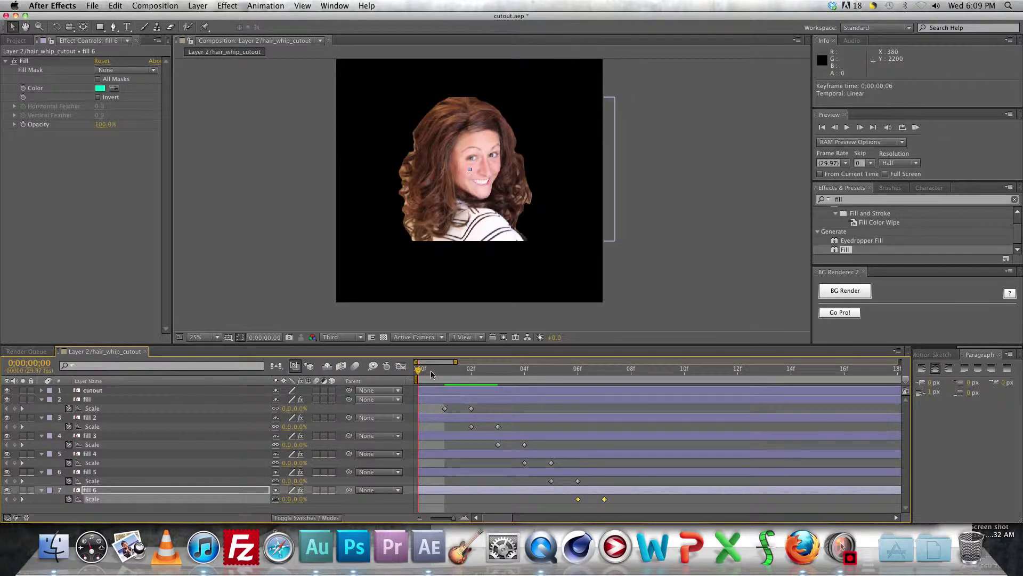
click(435, 374)
drag(450, 374, 535, 396)
key(space)
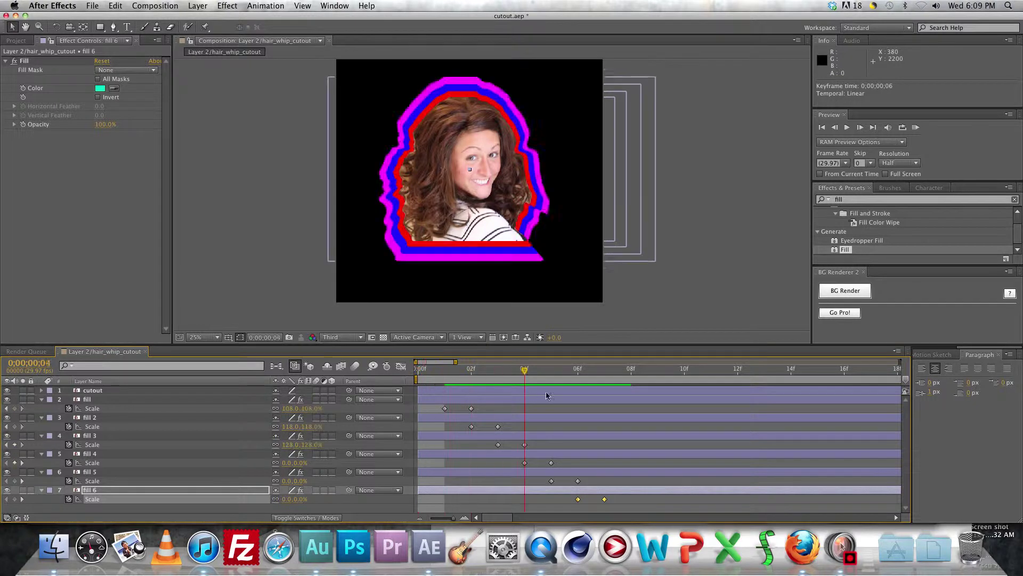
key(space)
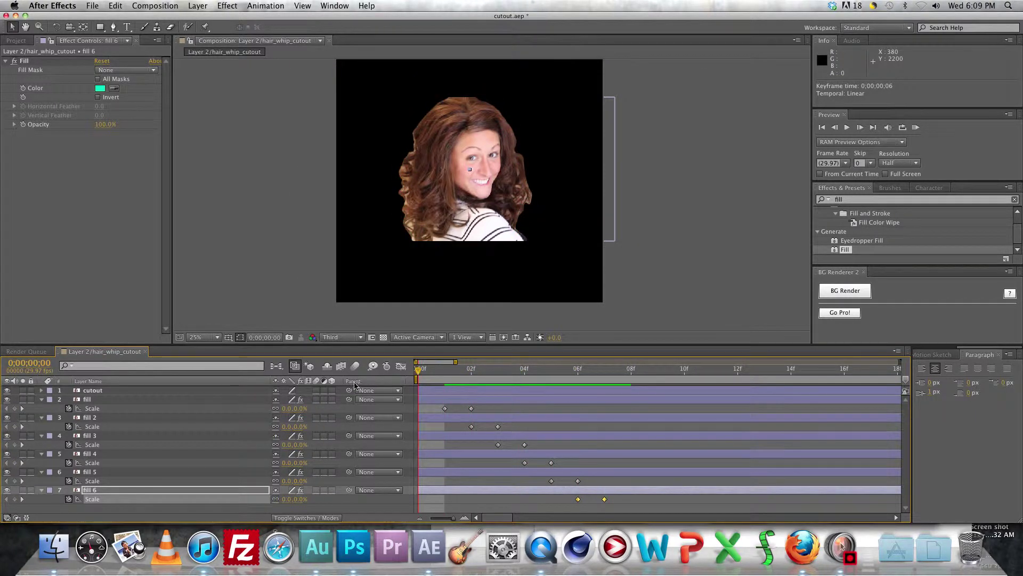
- Collapse the Scale properties of the six fill layers
click(87, 399)
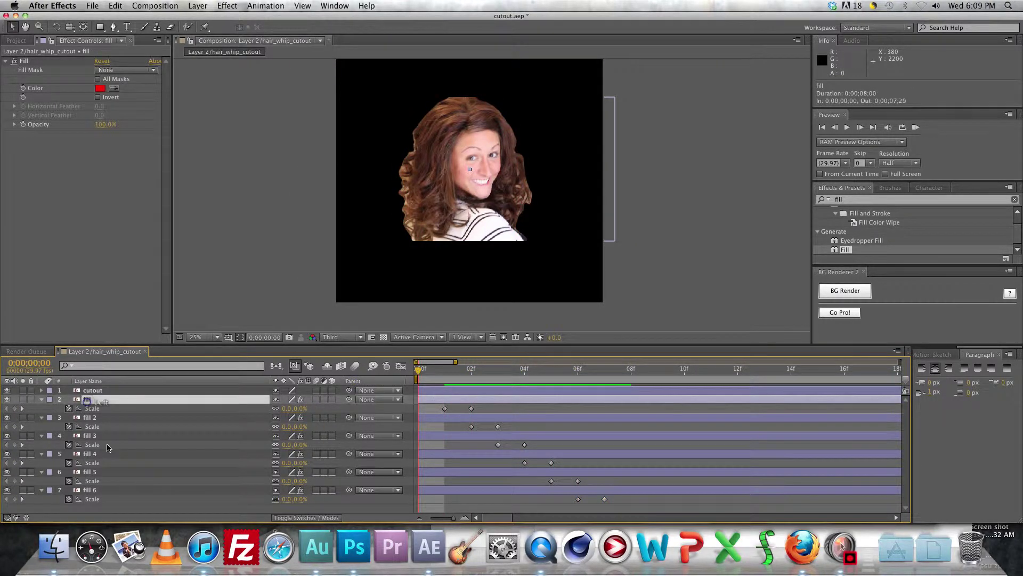
shift+click(104, 490)
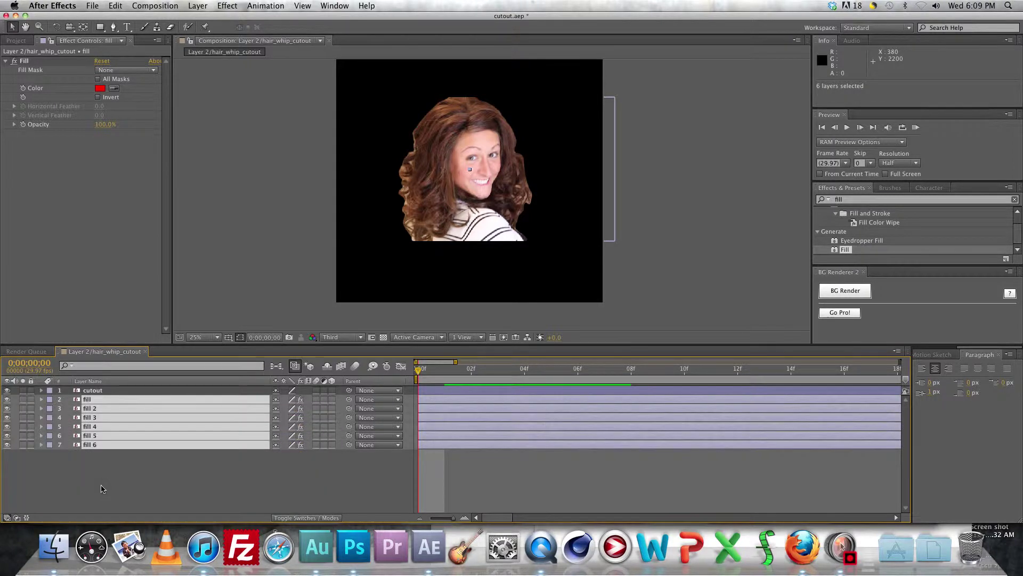
key(u)
click(102, 486)
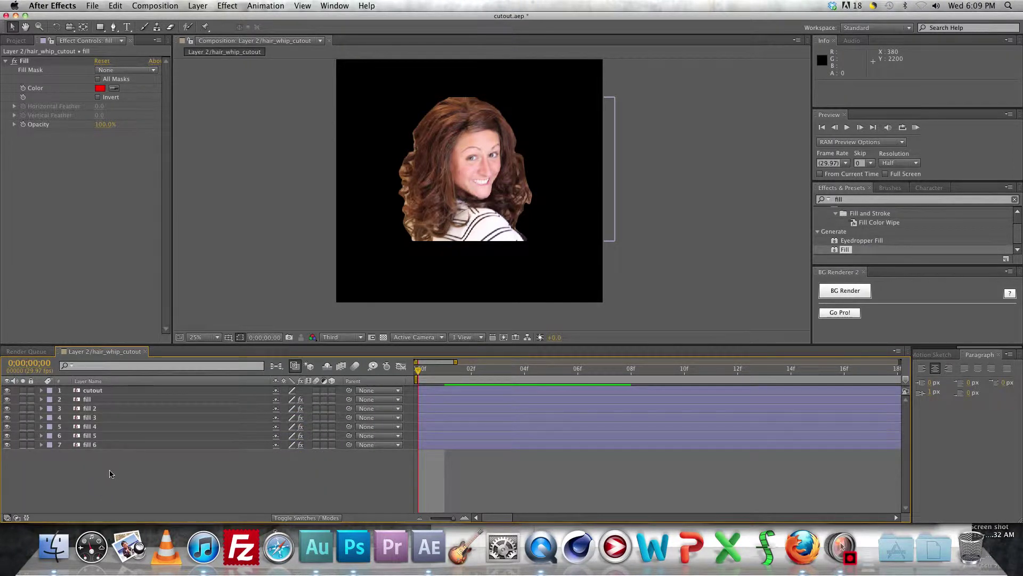
- Add a new adjustment layer and apply a Slider Control effect to it
key(super+alt+y)
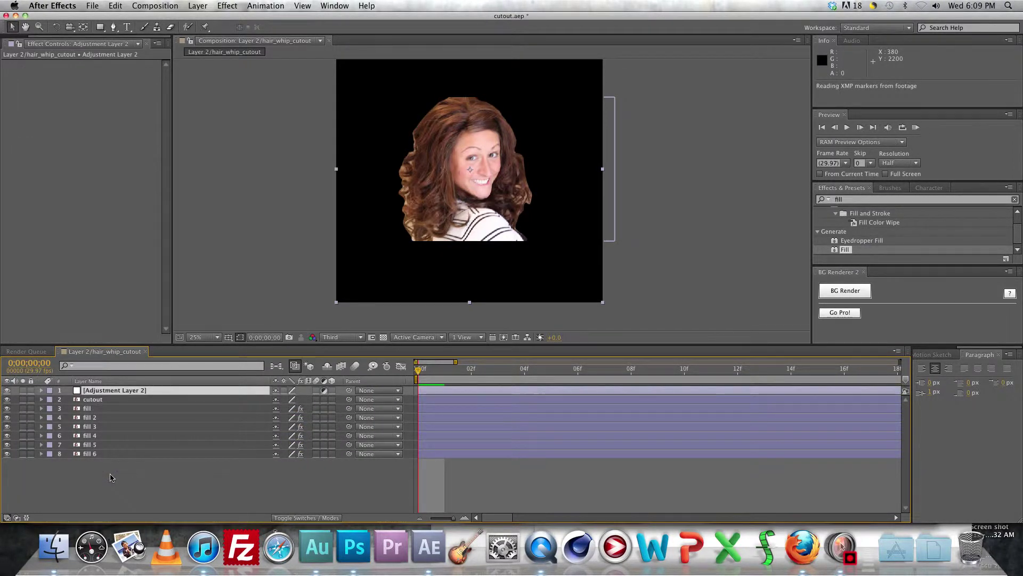
click(869, 199)
double_click(866, 199)
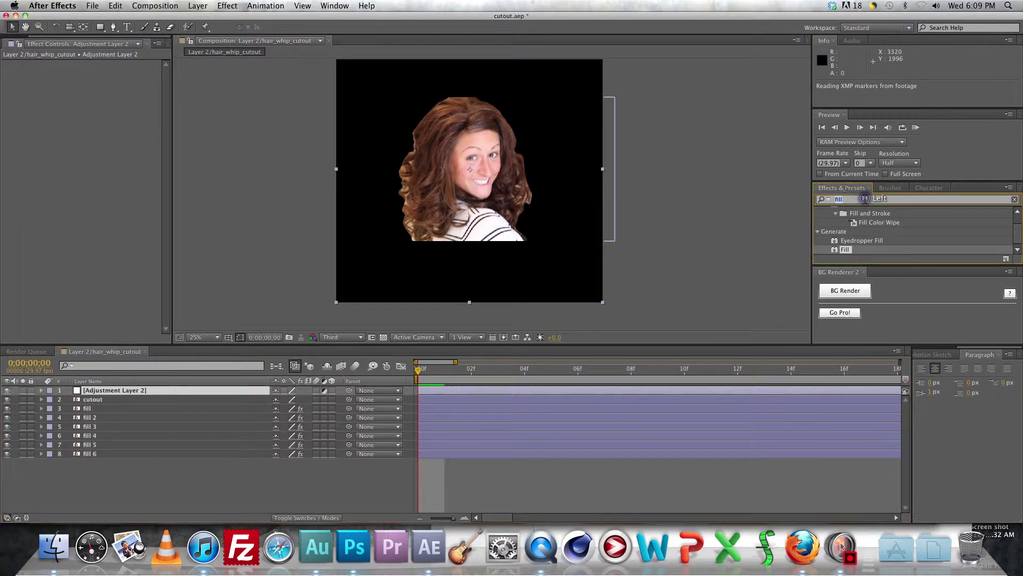
text(slider)
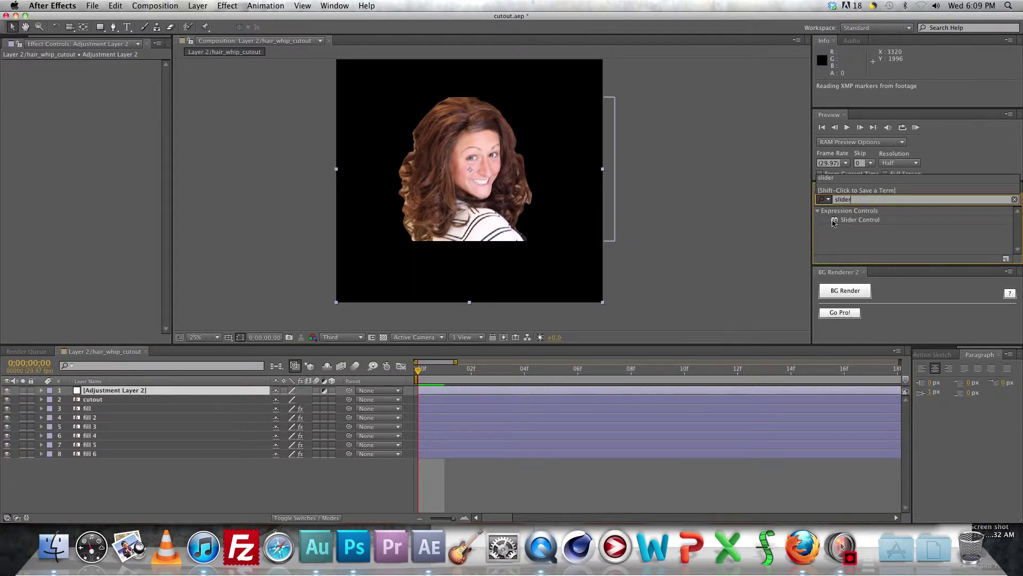
drag(835, 219, 42, 118)
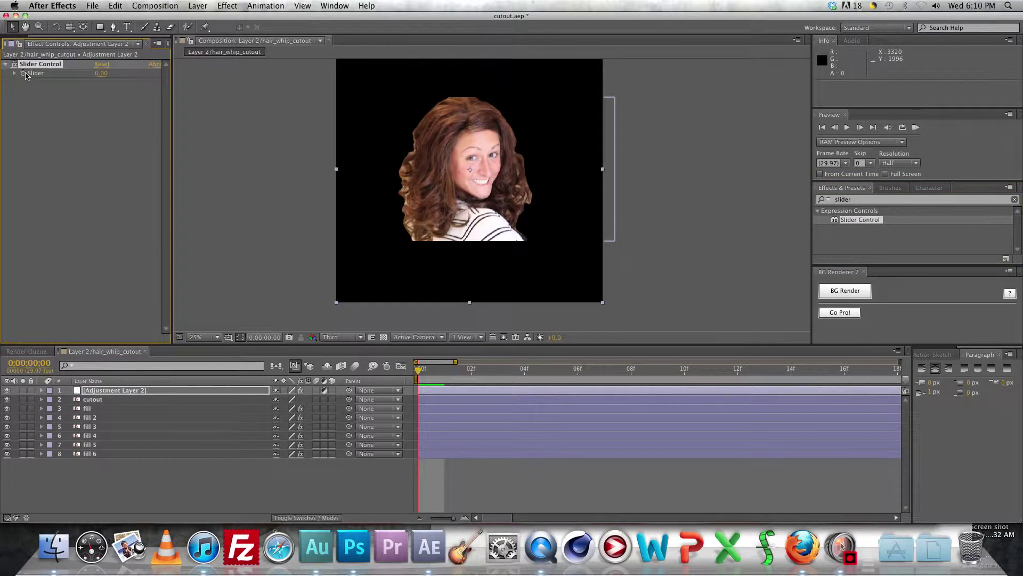
- Give the Slider the expression wiggle(3,10)
alt+click(23, 73)
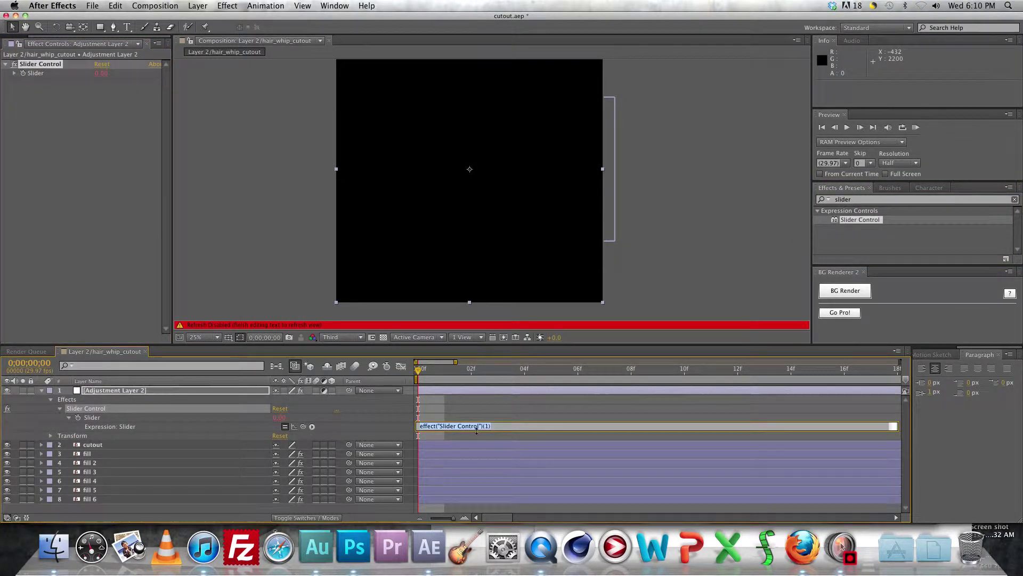
text(wiggle(3,10)
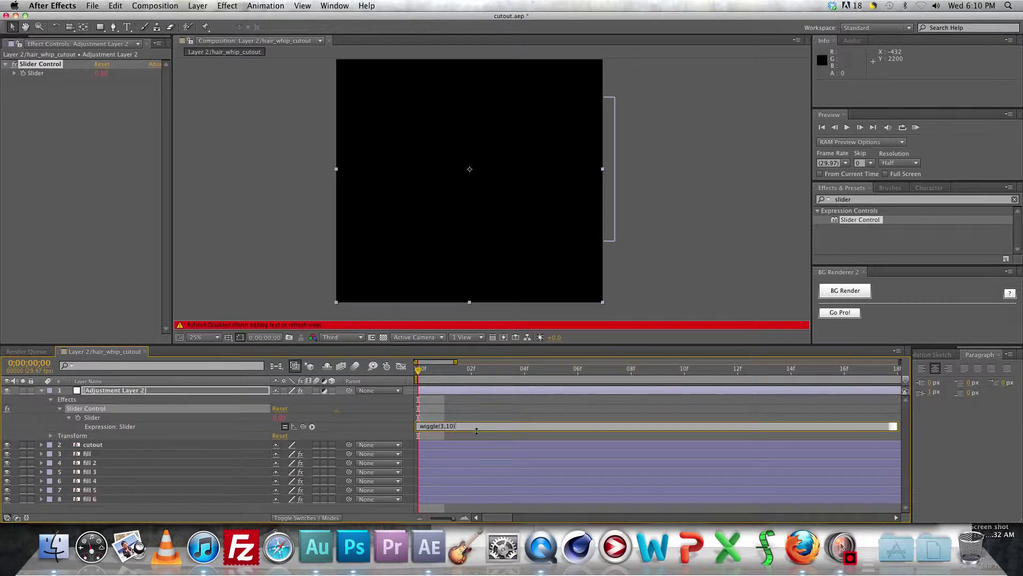
key(Return)
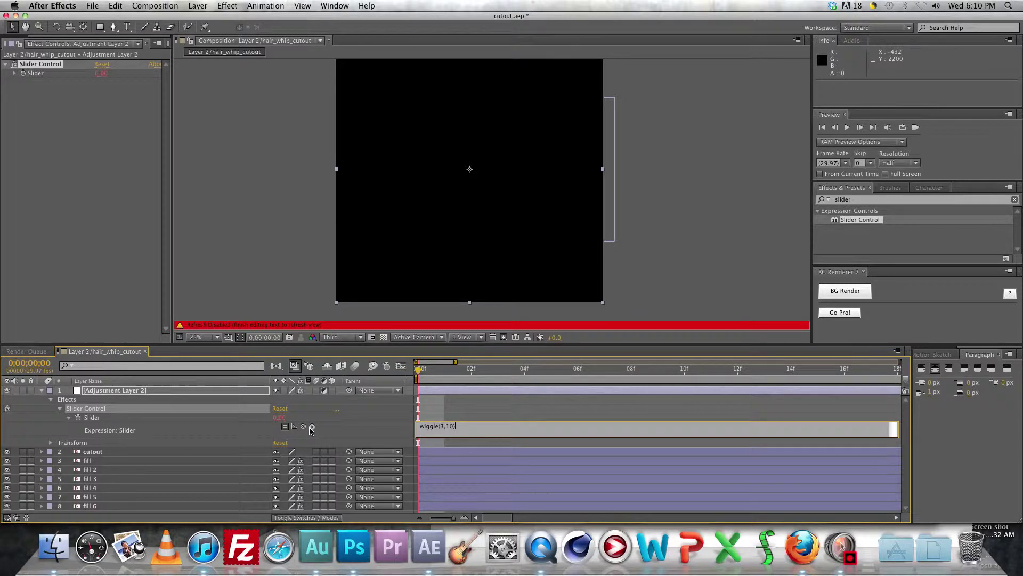
click(259, 437)
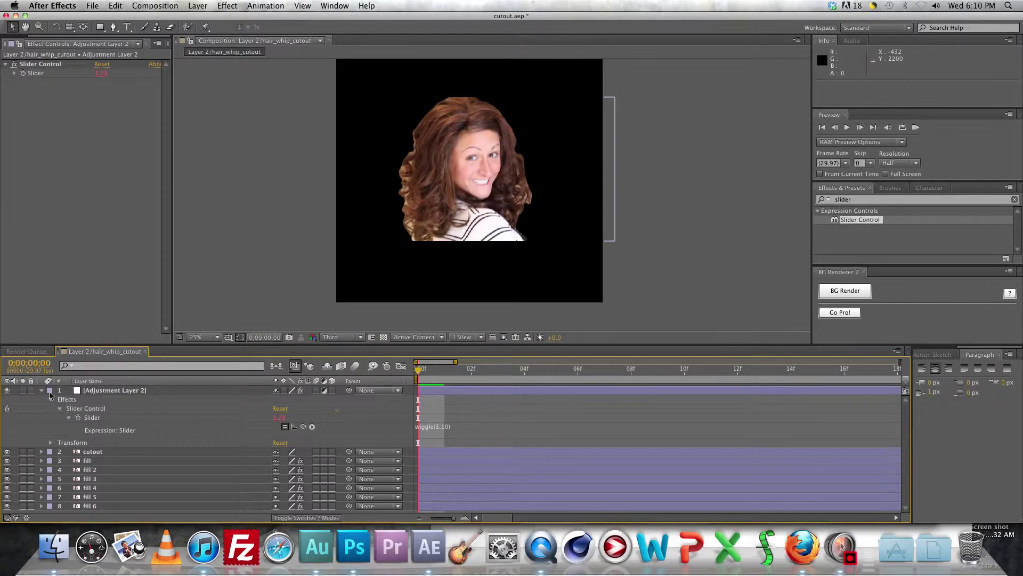
- Enable Rotation expressions on cutout and on fill through fill 6
click(90, 453)
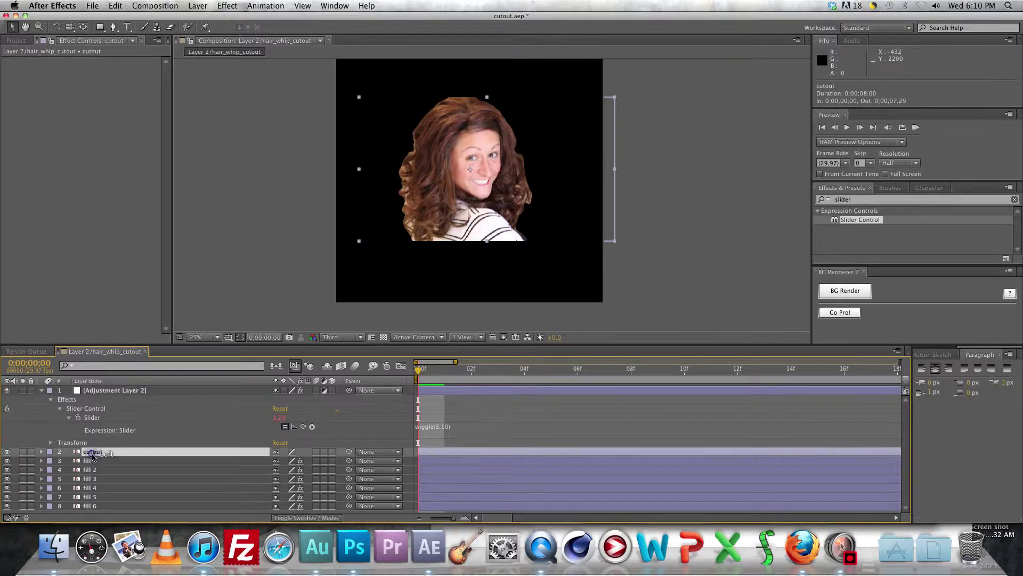
shift+click(95, 506)
key(r)
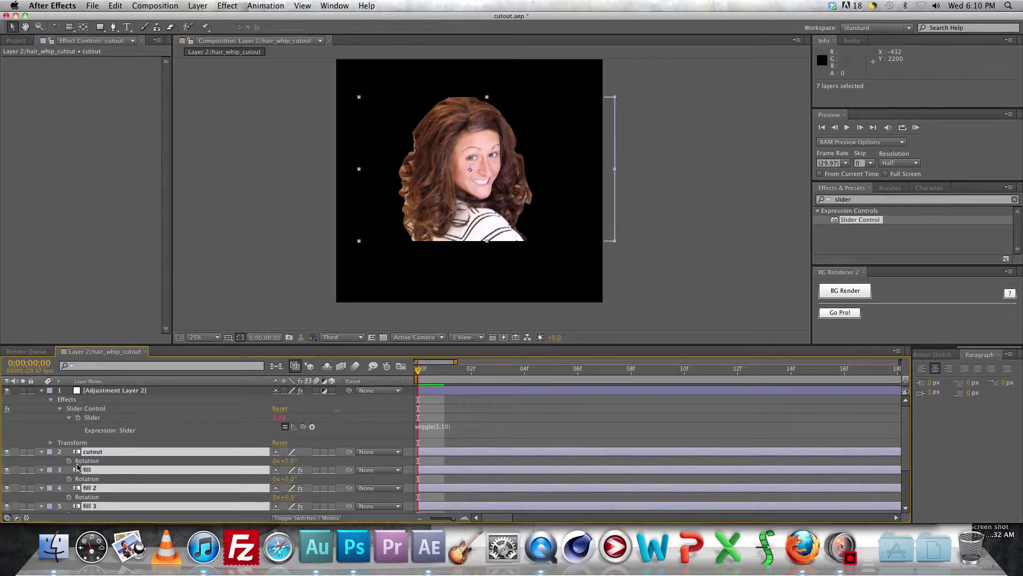
alt+click(69, 460)
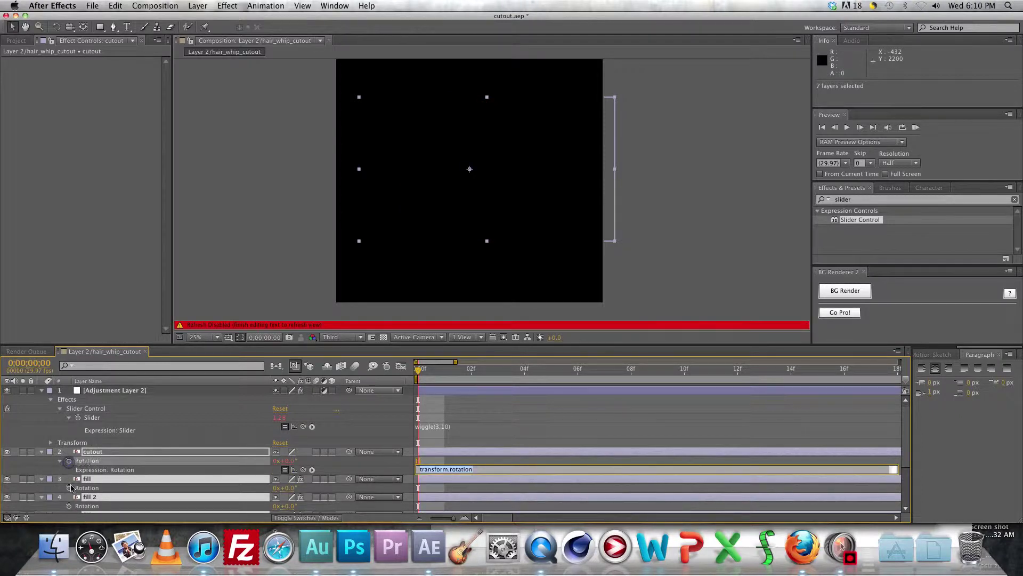
alt+click(69, 488)
scroll(71, 490, down, 3)
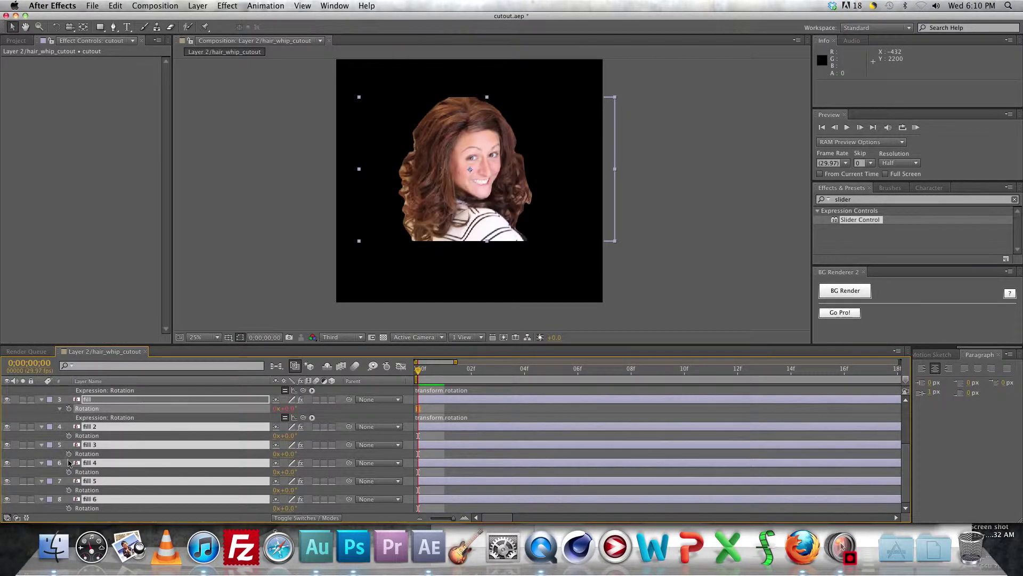
alt+click(69, 436)
alt+click(69, 463)
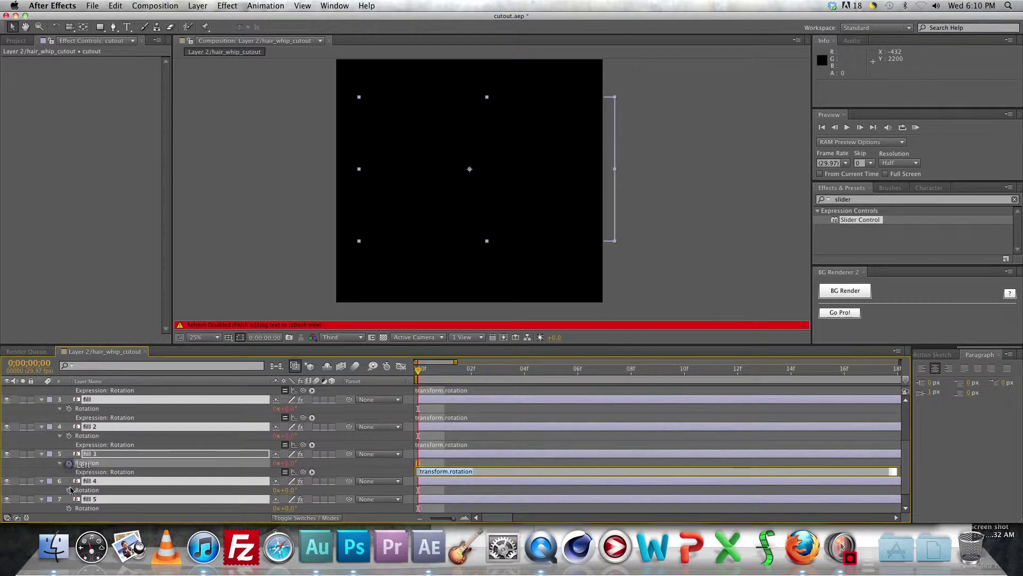
alt+click(69, 490)
scroll(76, 500, down, 3)
alt+click(69, 490)
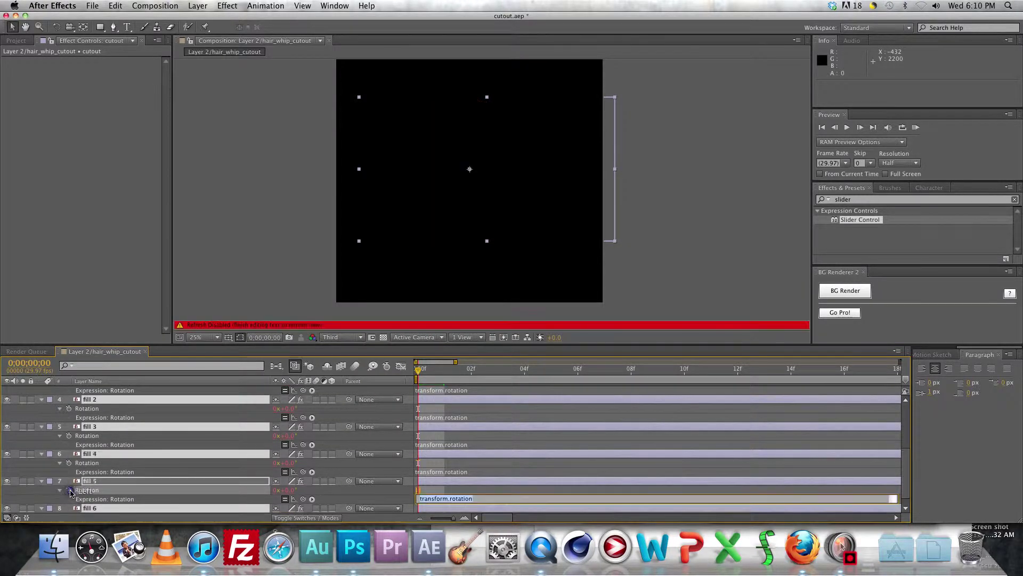
scroll(71, 509, down, 1)
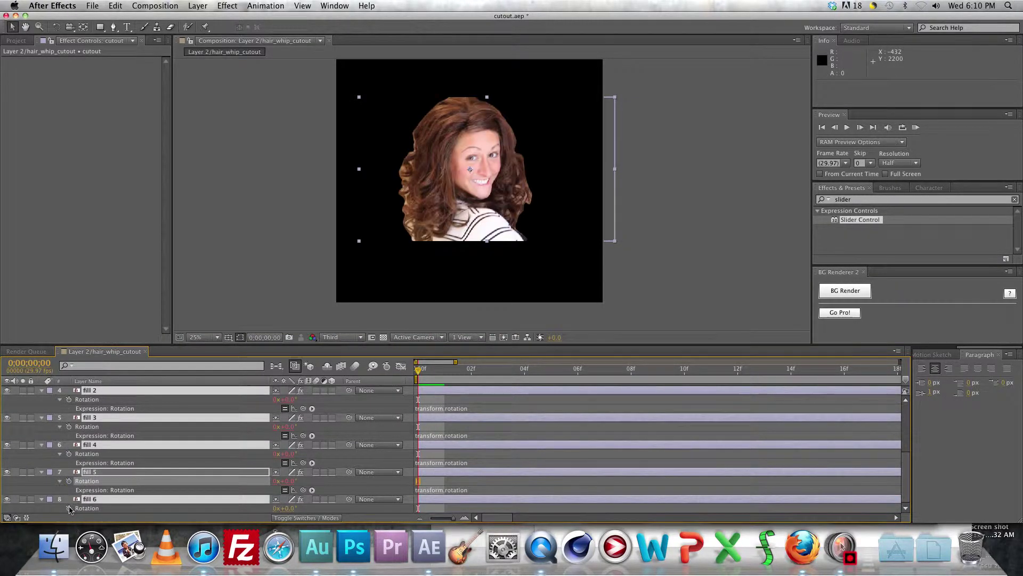
alt+click(69, 508)
scroll(71, 509, down, 1)
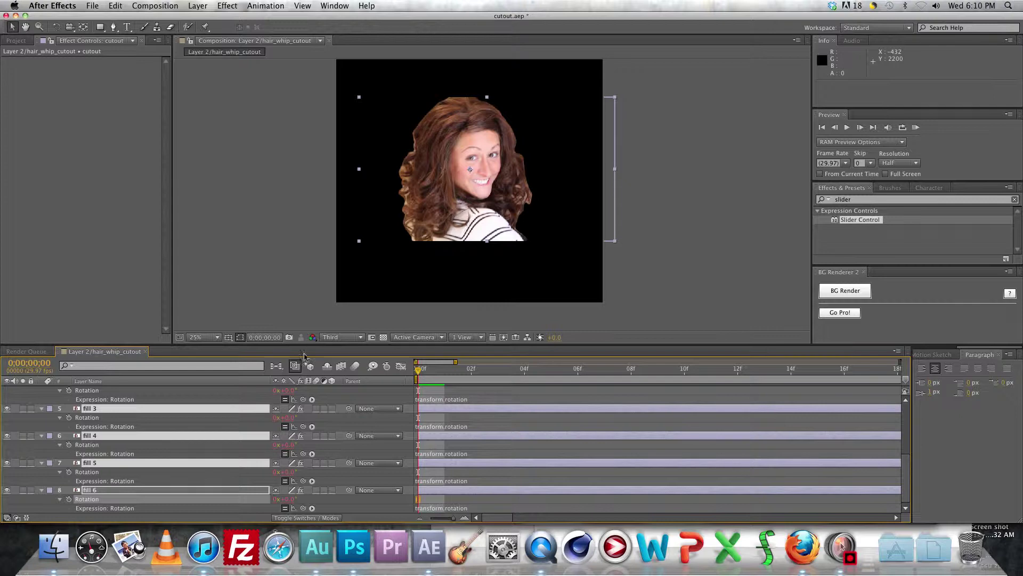
- Pickwhip all seven Rotation expressions to Adjustment Layer 2's Slider Control Slider
drag(304, 344, 298, 206)
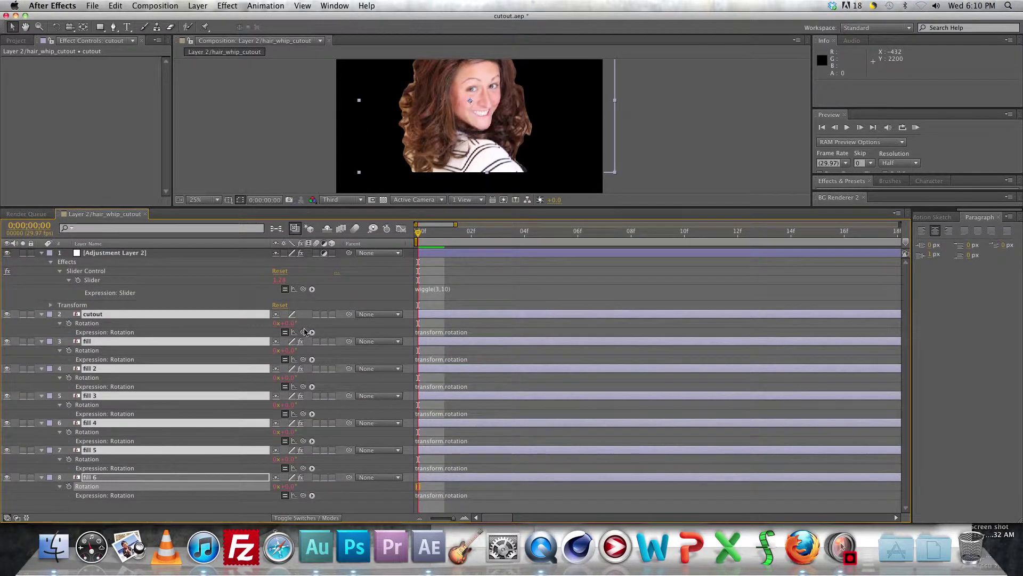
drag(303, 332, 102, 278)
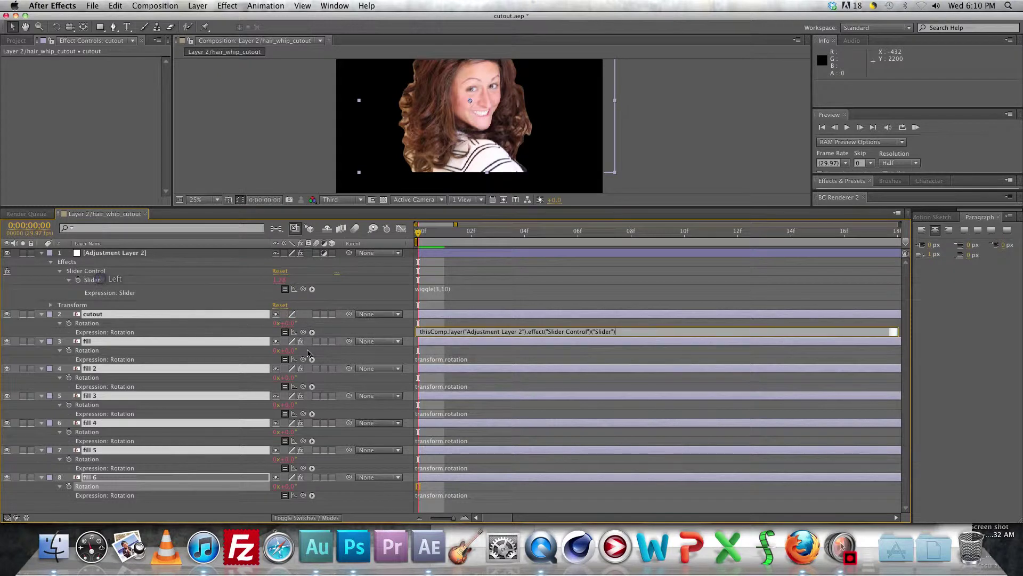
drag(304, 359, 95, 280)
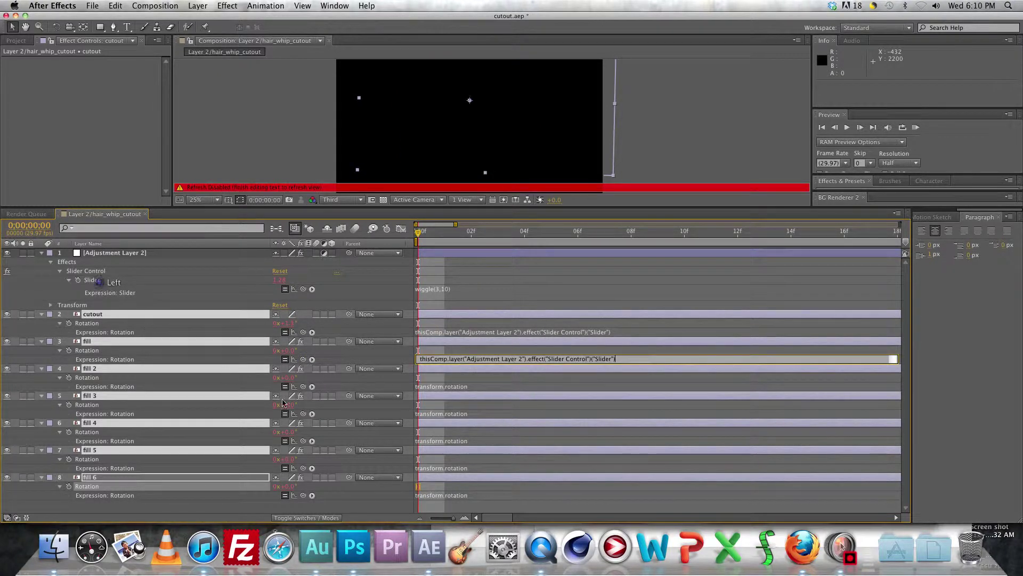
drag(303, 386, 94, 281)
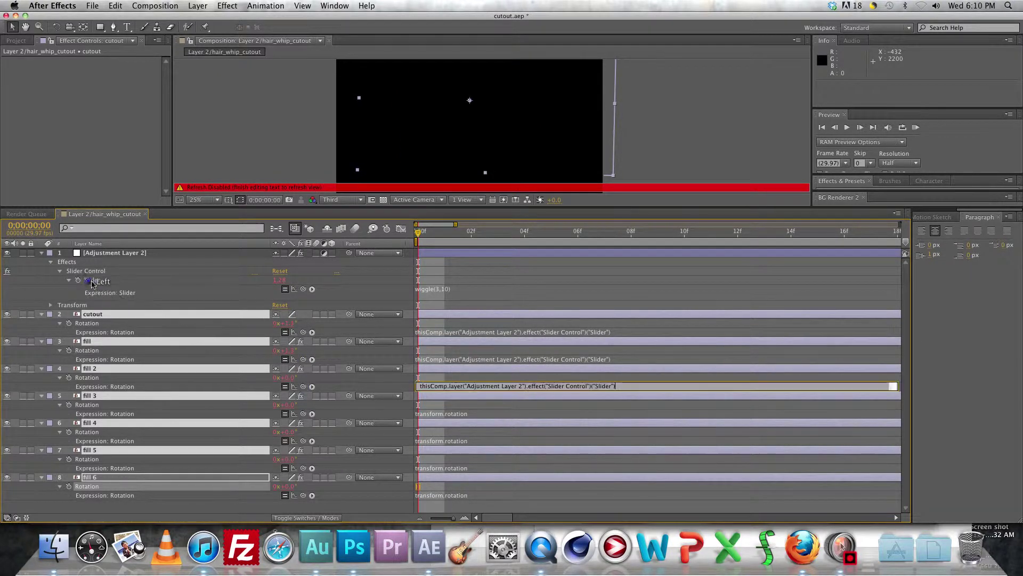
drag(303, 414, 107, 279)
drag(303, 440, 92, 277)
drag(303, 469, 93, 279)
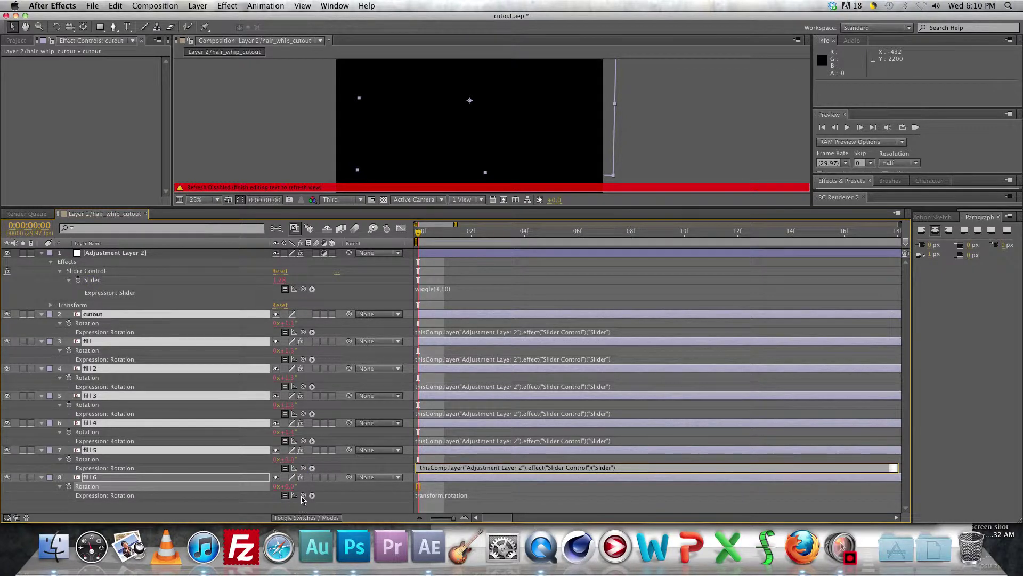
drag(303, 495, 93, 279)
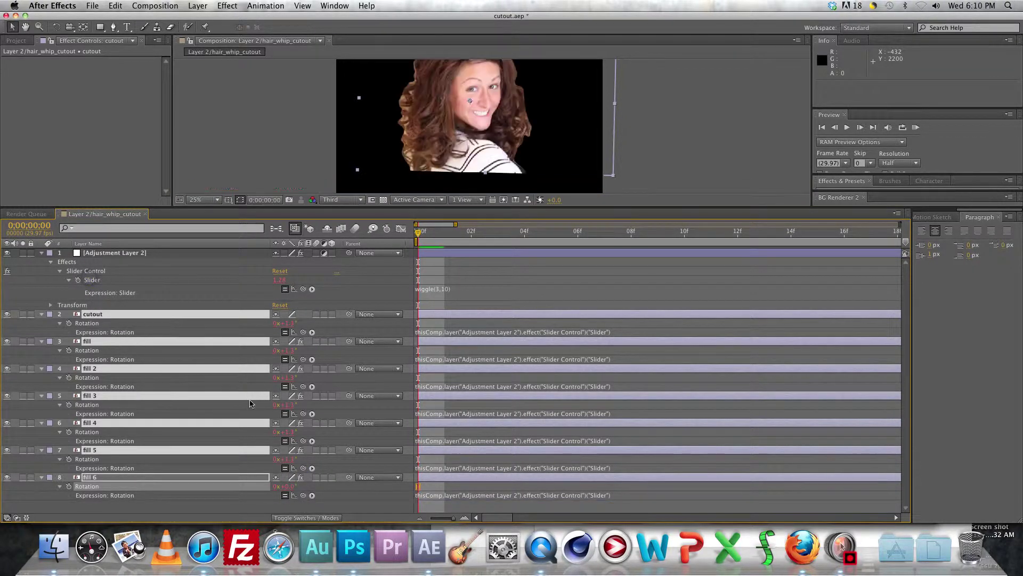
click(240, 441)
- Scrub frames 2–11 in an enlarged viewer to check the wiggle, then show the Project panel
click(217, 296)
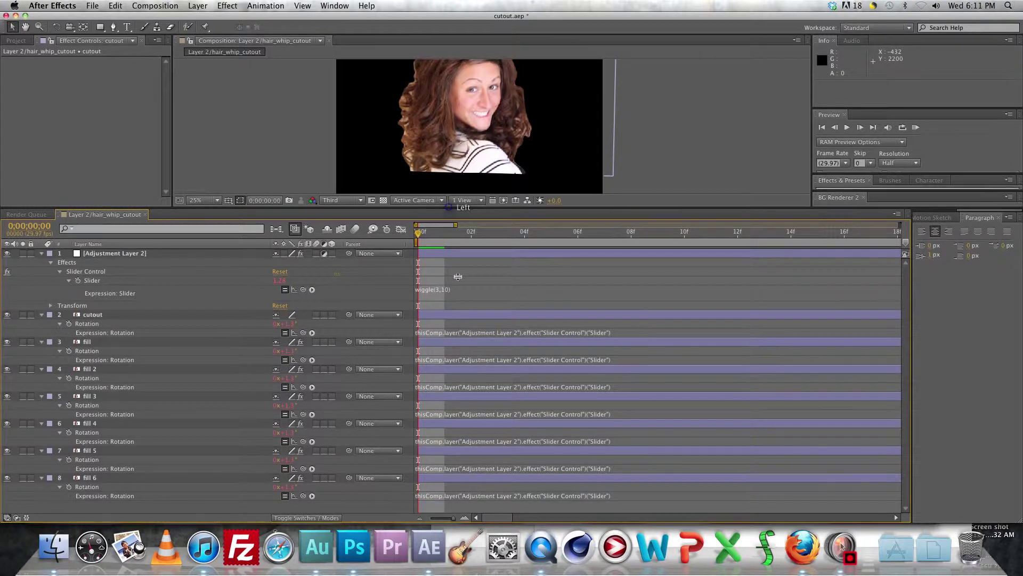
drag(450, 207, 439, 335)
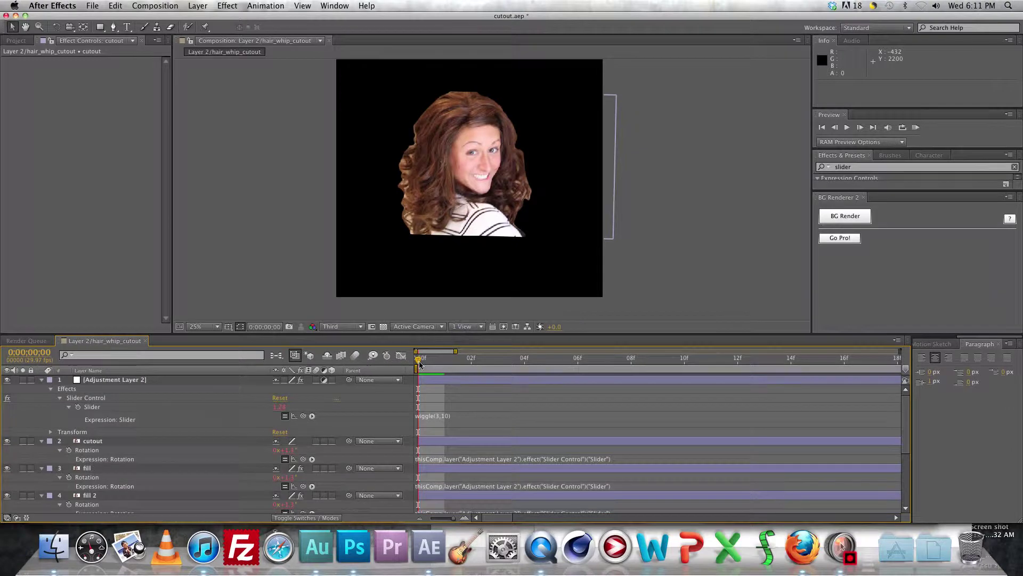
click(464, 367)
drag(464, 367, 417, 362)
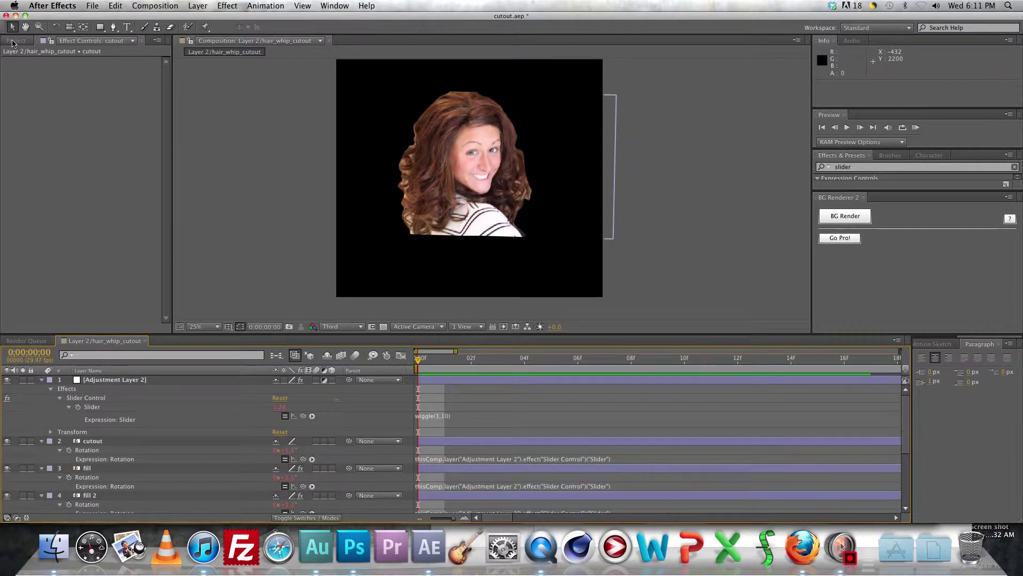
click(16, 41)
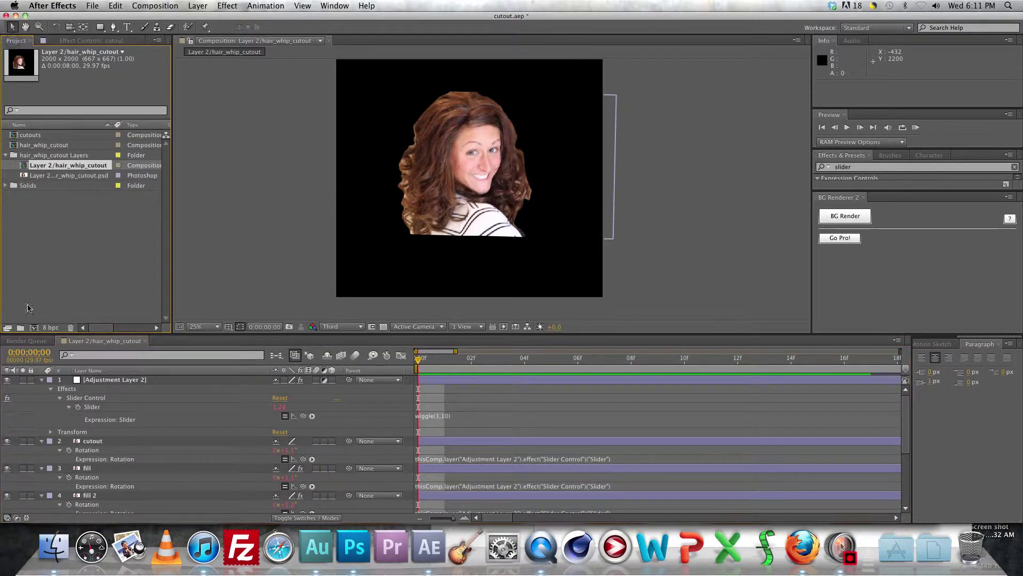
- Create the 'cutouts main' composition using the HDTV 1080 29.97 preset (1920×1080)
click(33, 329)
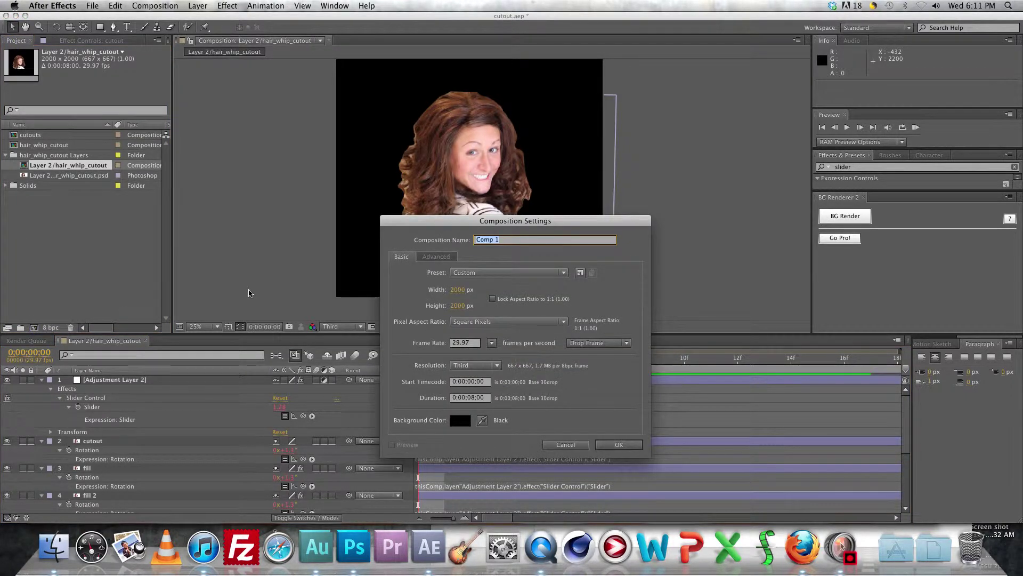
text(cutouts main)
click(458, 289)
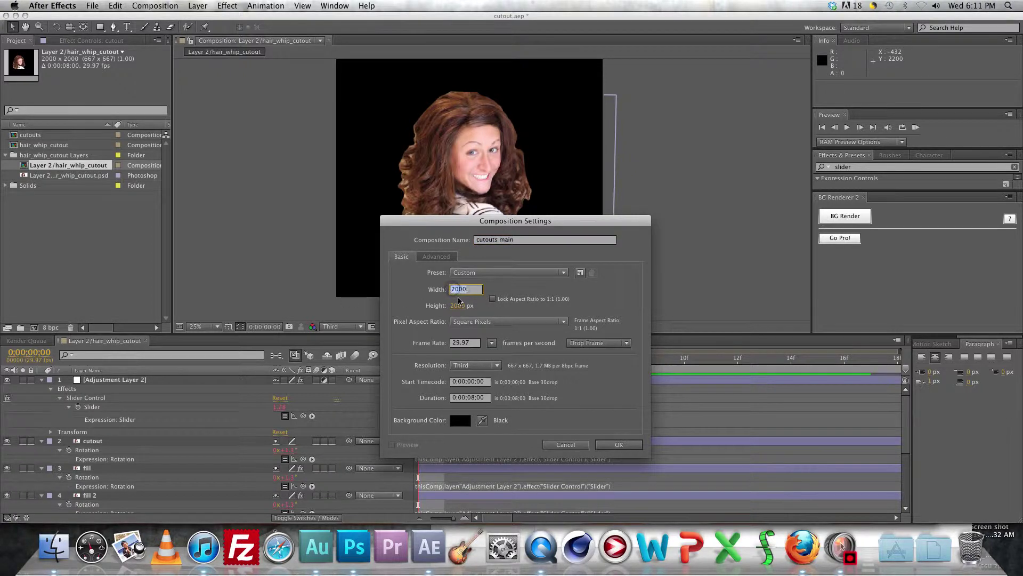
key(Return)
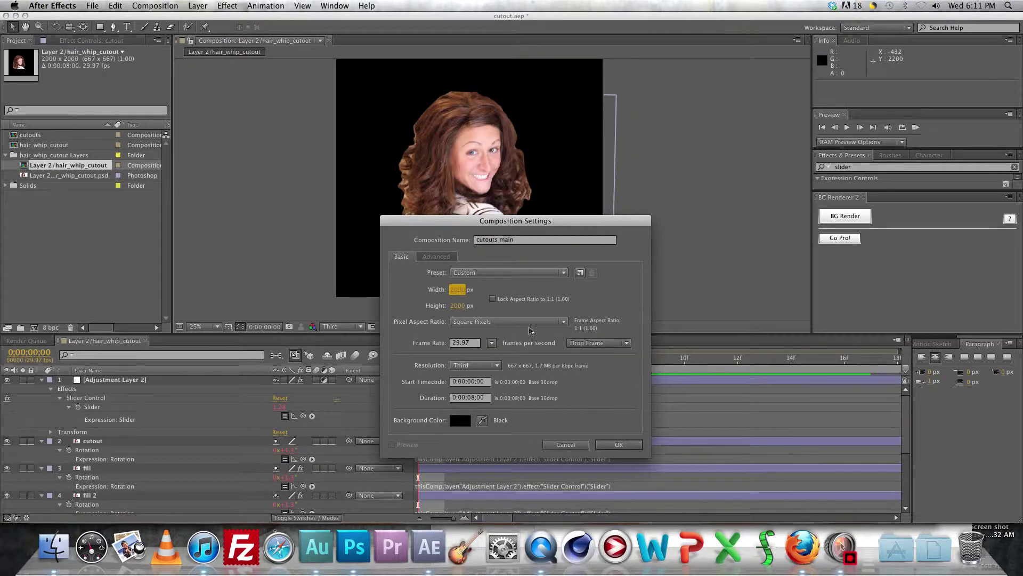
click(492, 343)
click(527, 322)
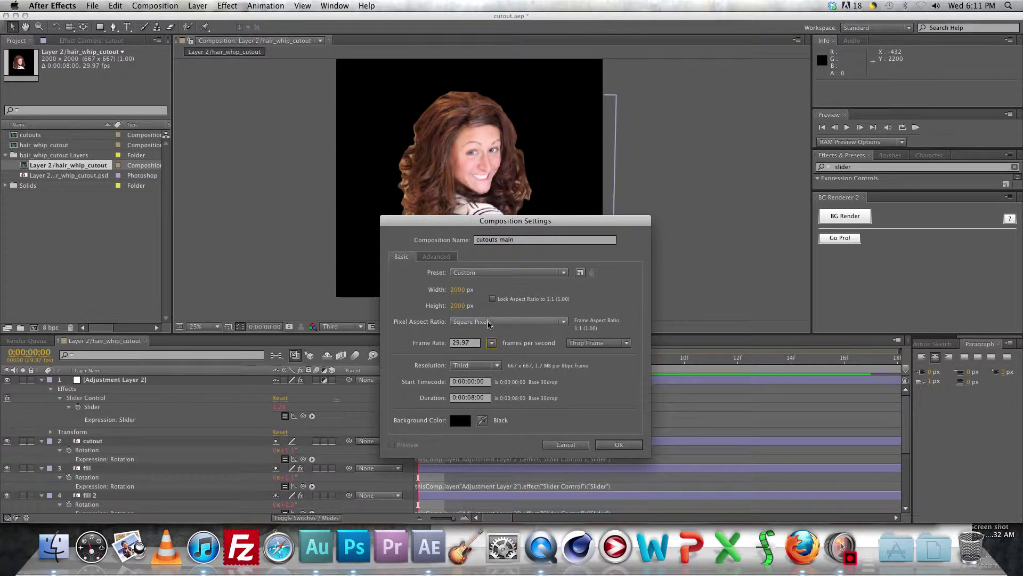
click(491, 343)
click(495, 334)
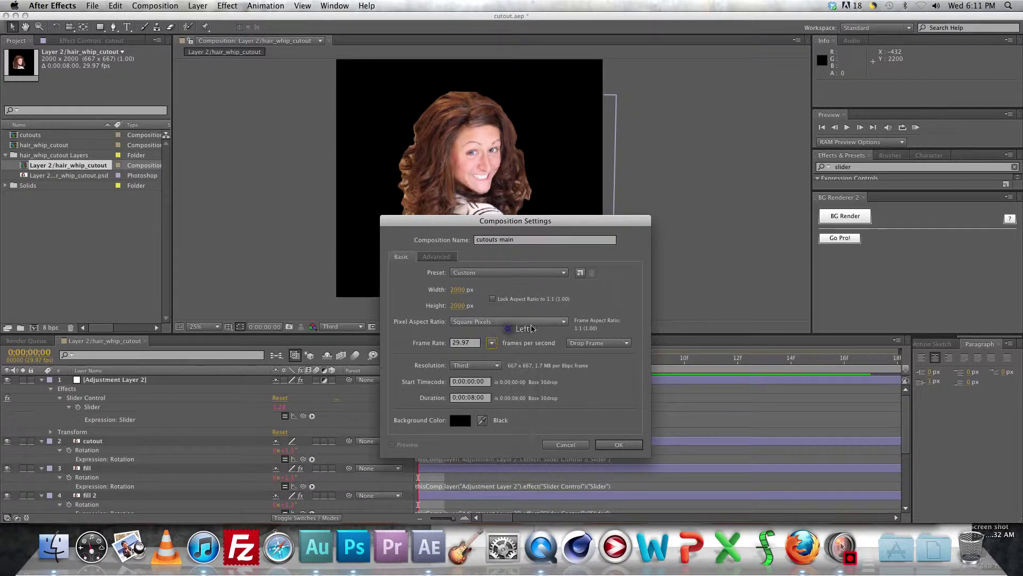
click(527, 273)
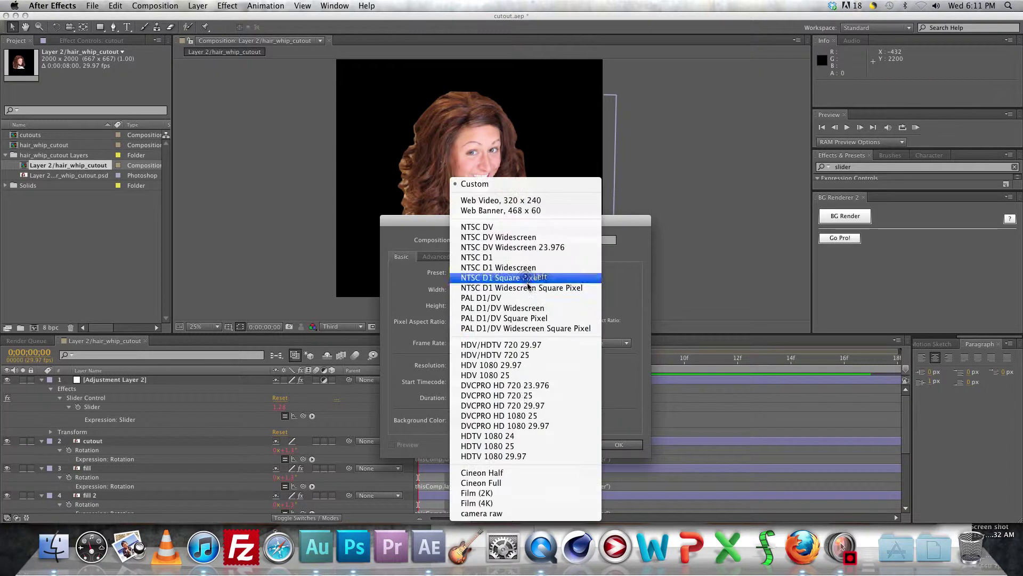
click(501, 457)
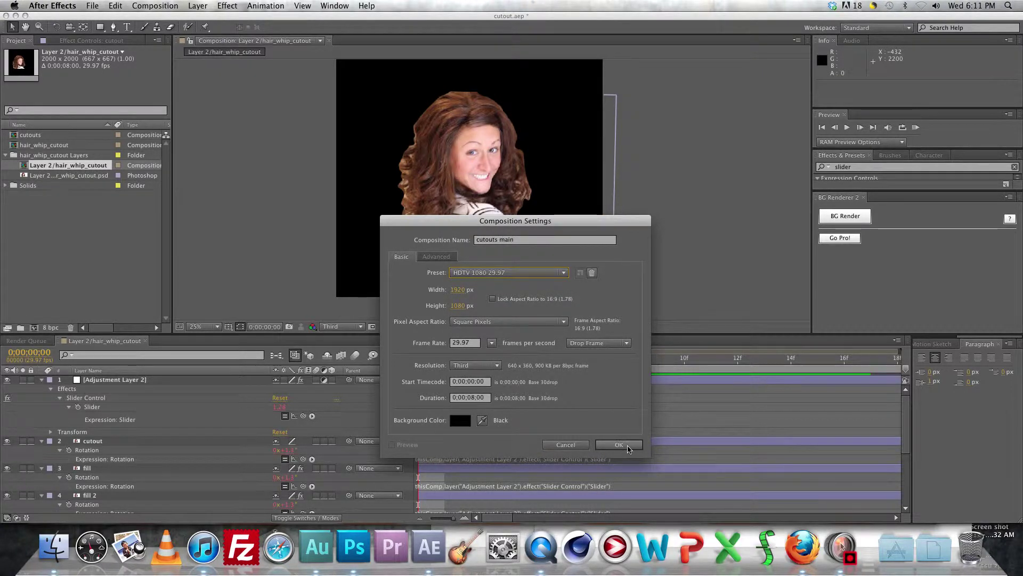
click(619, 445)
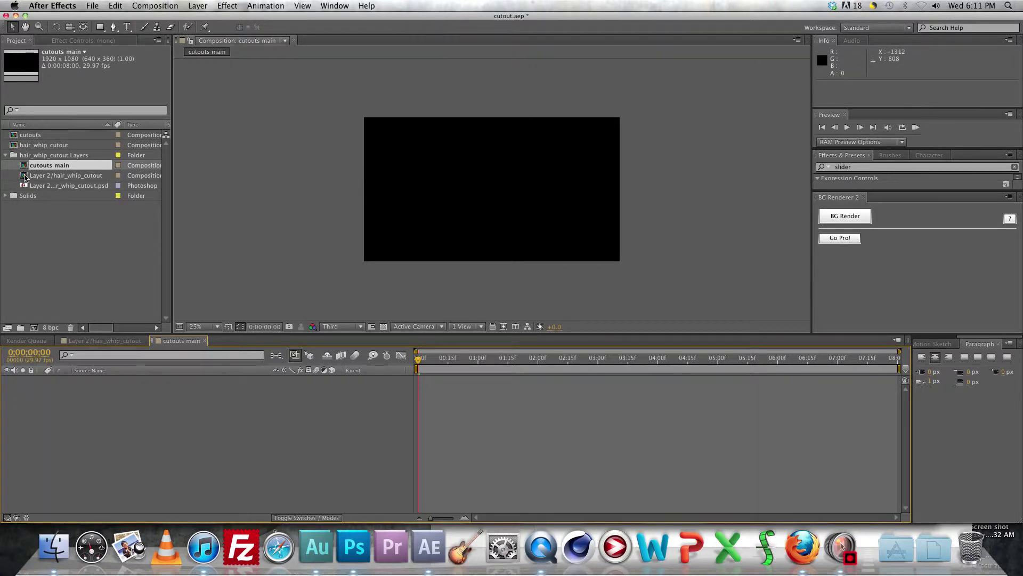
- Add hair_whip_cutout to cutouts main as layer 'cutout' and duplicate it twice
click(25, 176)
drag(26, 181, 114, 419)
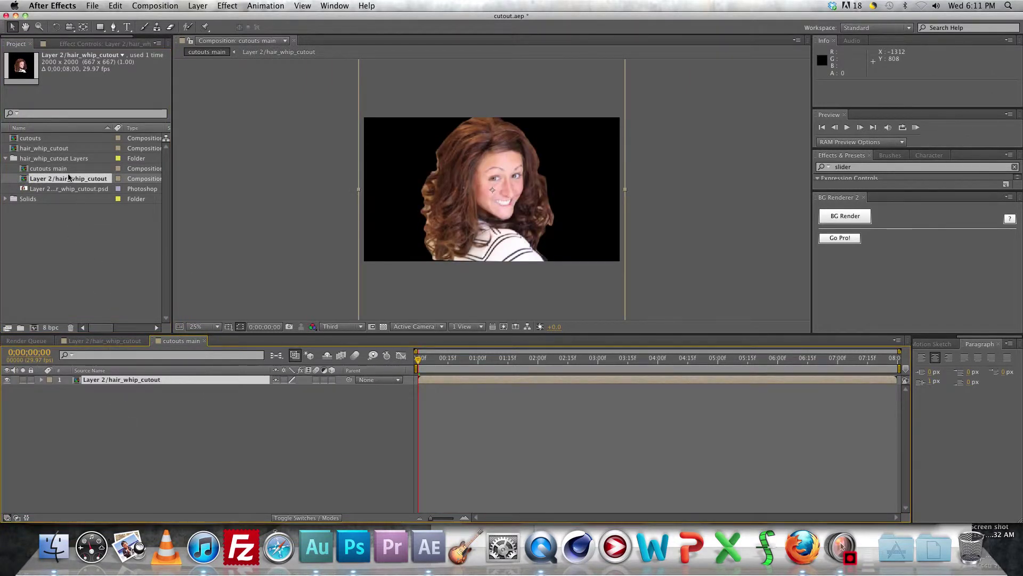
key(Return)
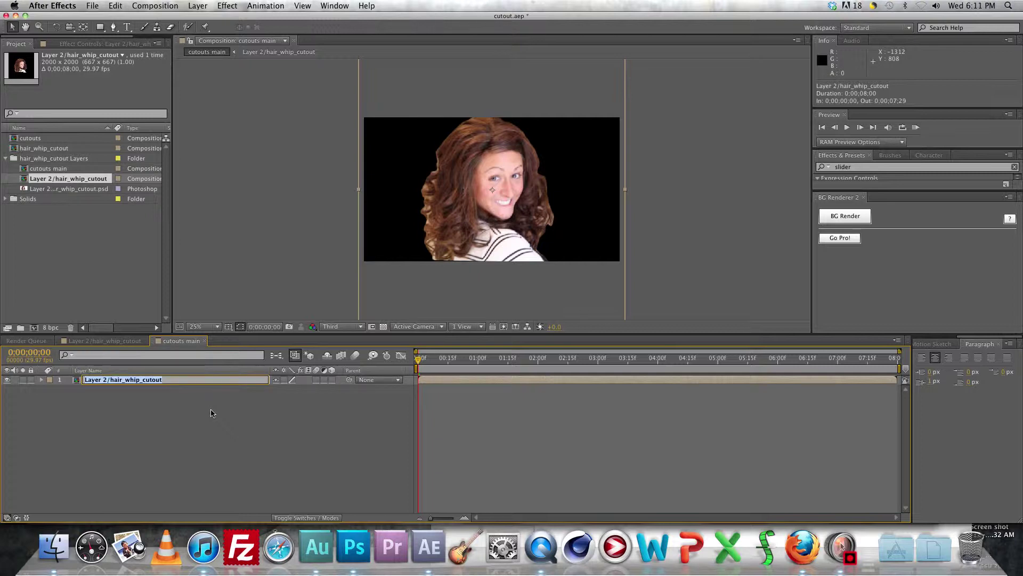
text(cu)
key(Return)
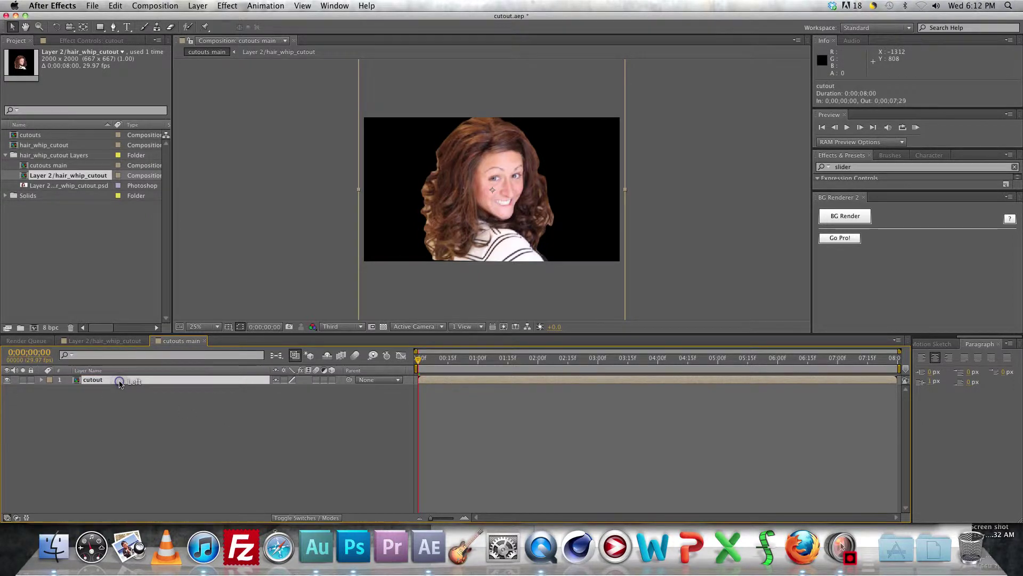
key(super+d)
key(super+d)
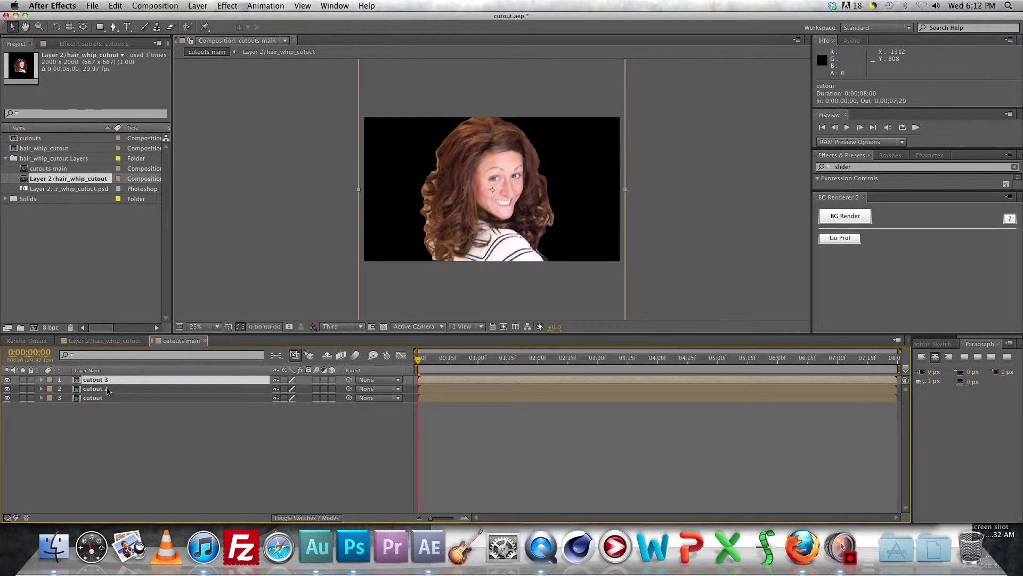
- Move the cutout head to the left and cutout 3 to the upper right
click(103, 398)
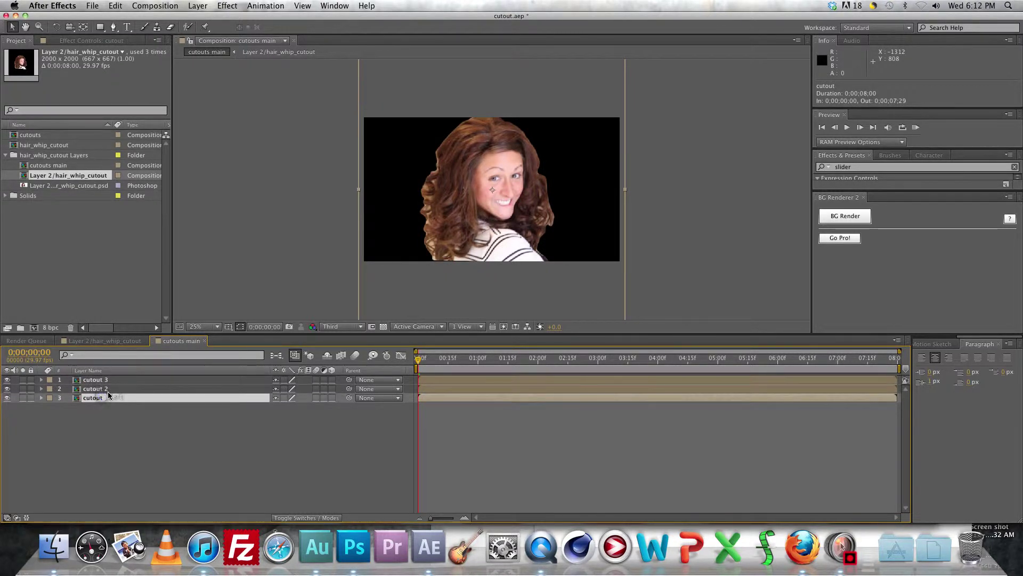
drag(481, 217, 397, 190)
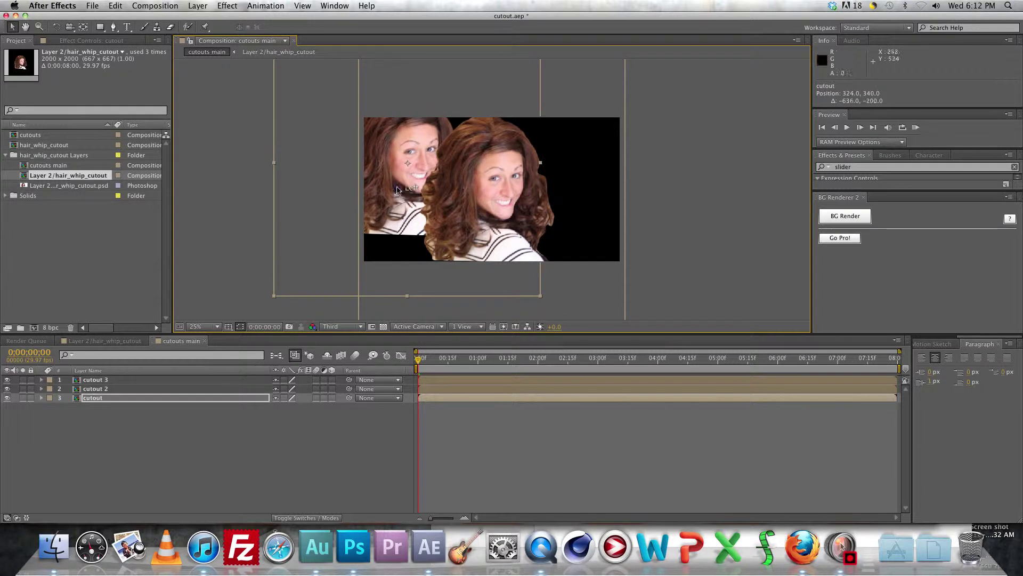
click(542, 259)
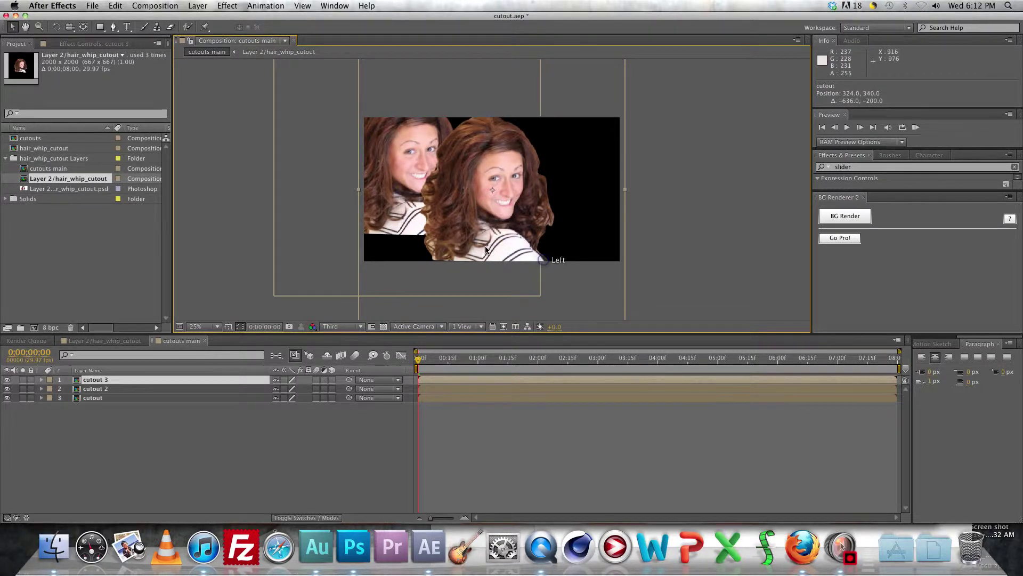
drag(485, 249, 571, 218)
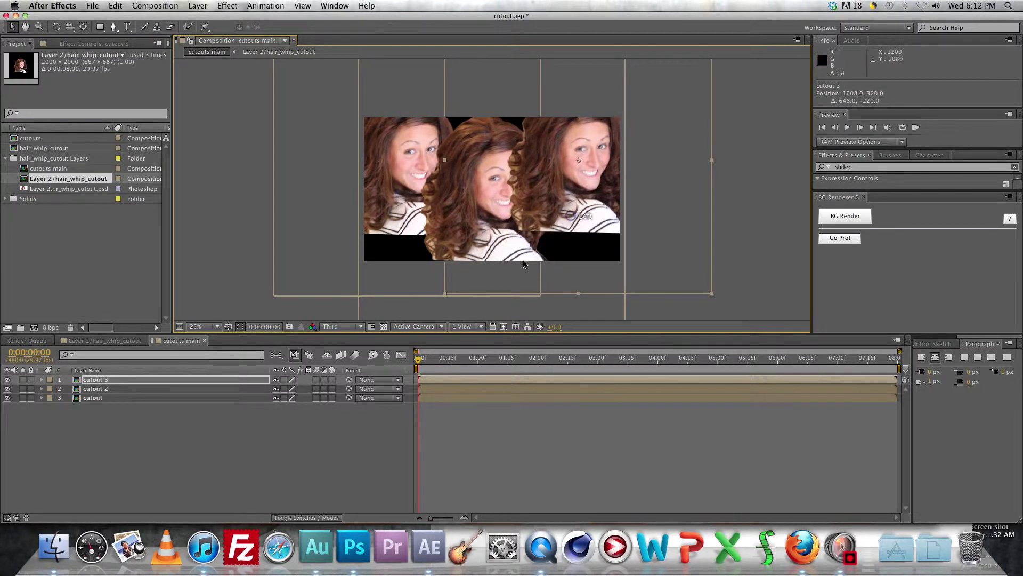
drag(486, 249, 496, 229)
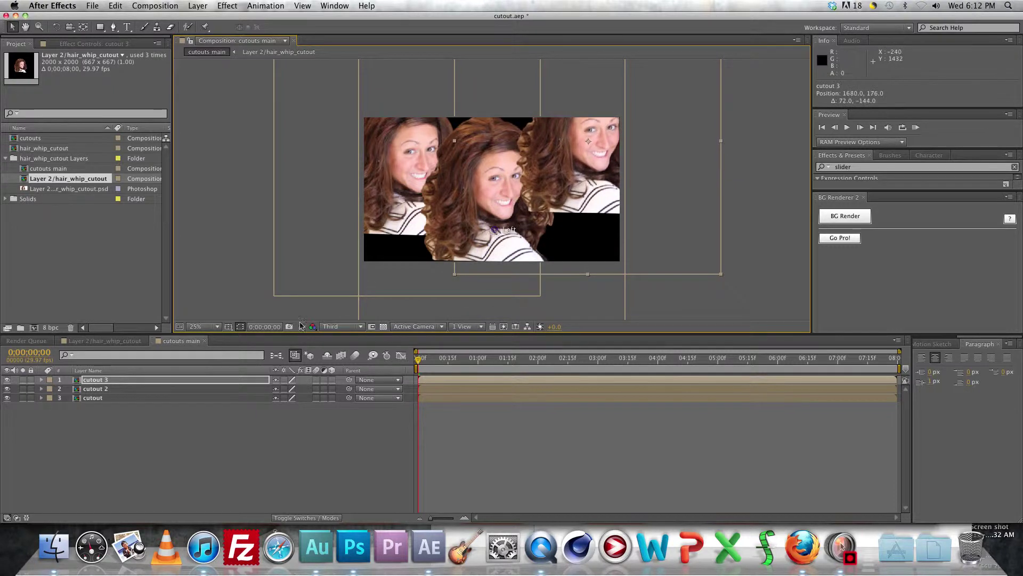
- Scale all three heads to 66% and nudge the middle and right heads into place
key(super+a)
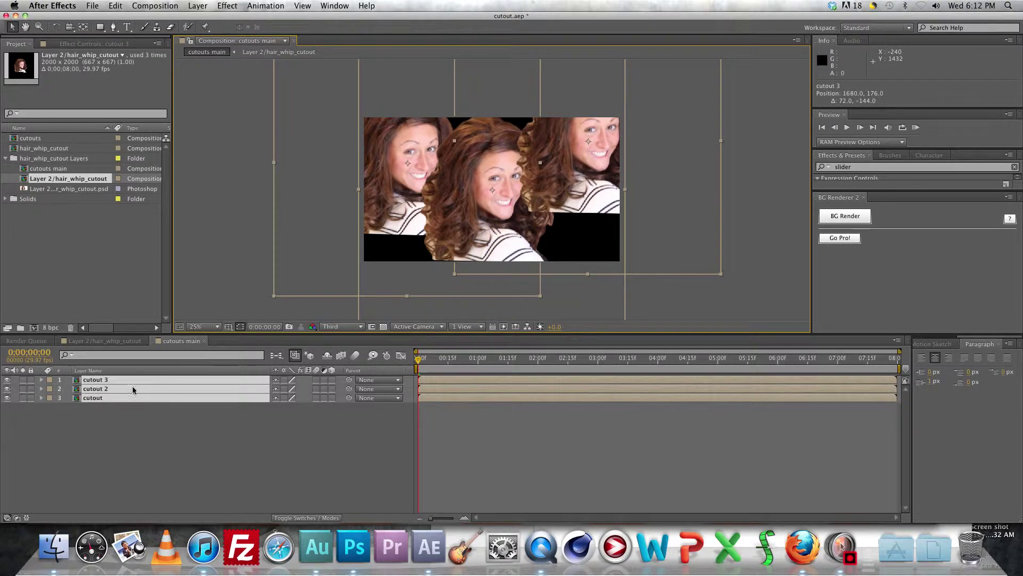
key(s)
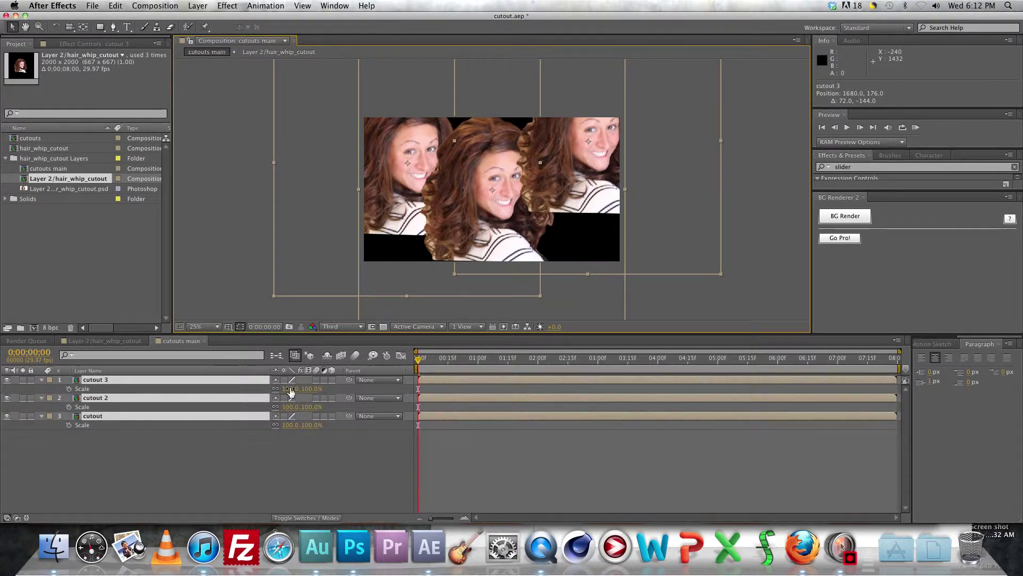
drag(291, 390, 271, 388)
click(111, 468)
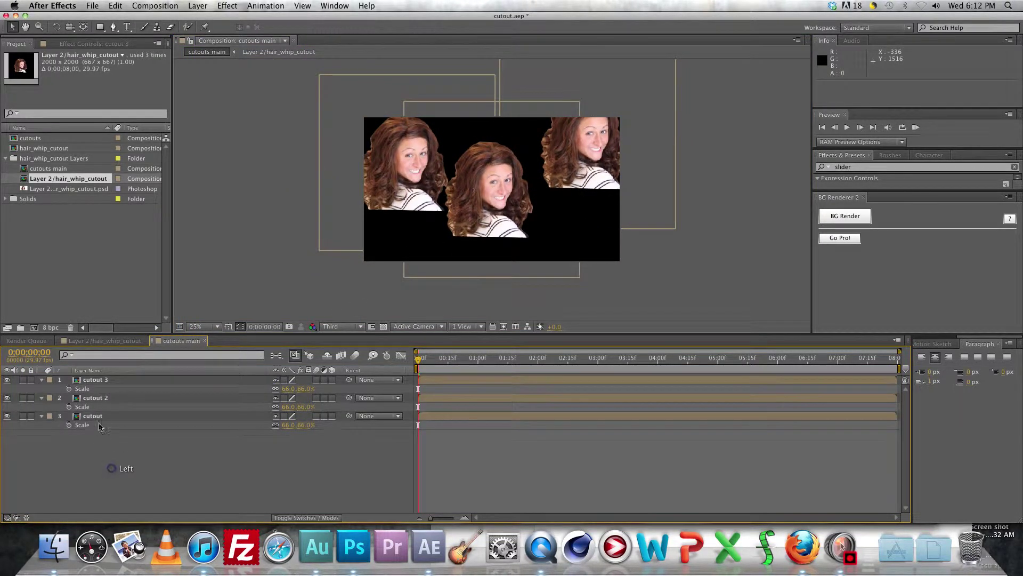
click(99, 416)
mouse_move(474, 227)
mouse_down()
mouse_move(477, 248)
mouse_move(462, 199)
mouse_move(478, 245)
mouse_up()
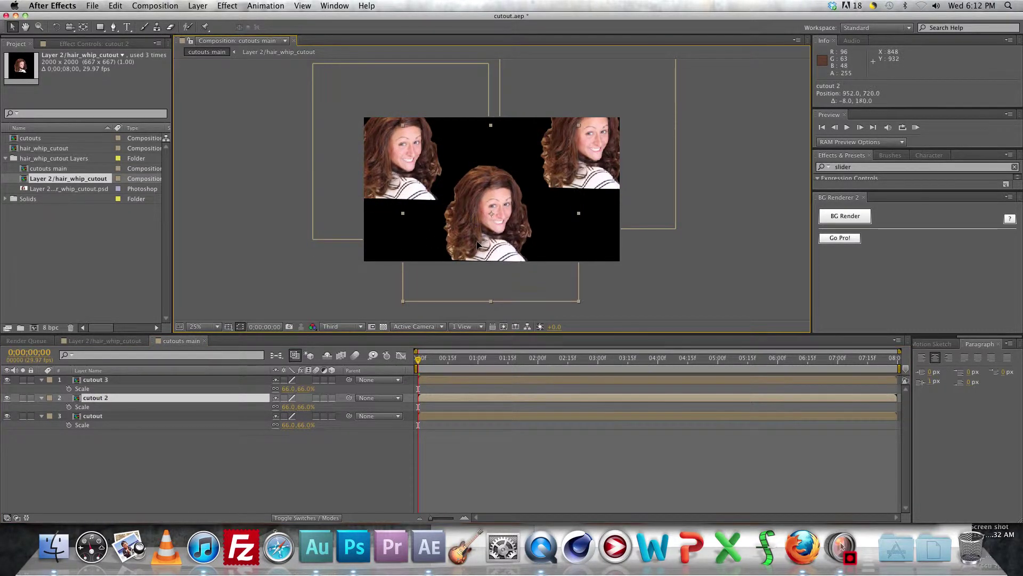
click(90, 381)
drag(558, 181, 546, 195)
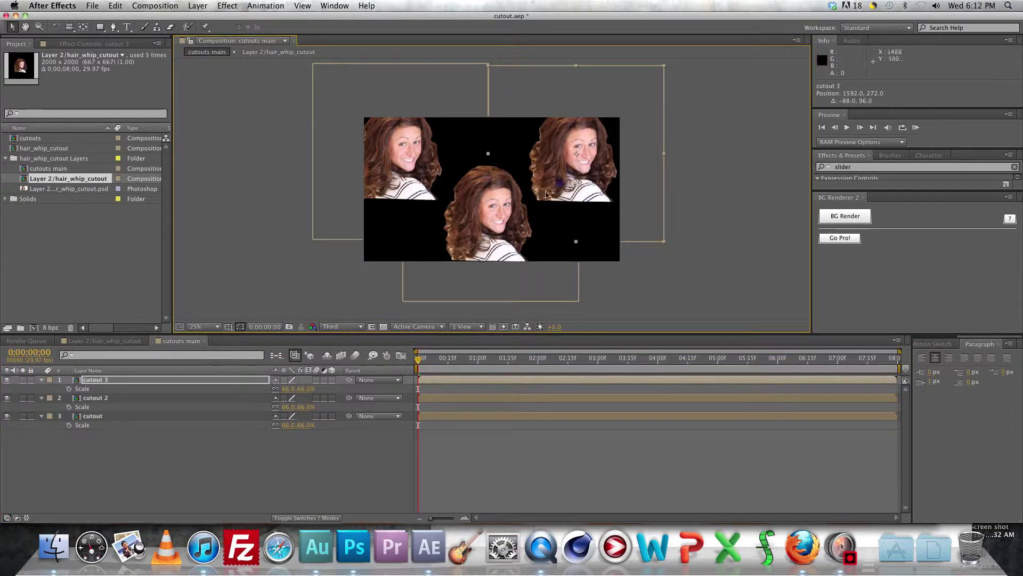
- Rotate cutout 3 −42°, cutout 2 +22° and cutout −26°, and nudge the left head down-right
key(r)
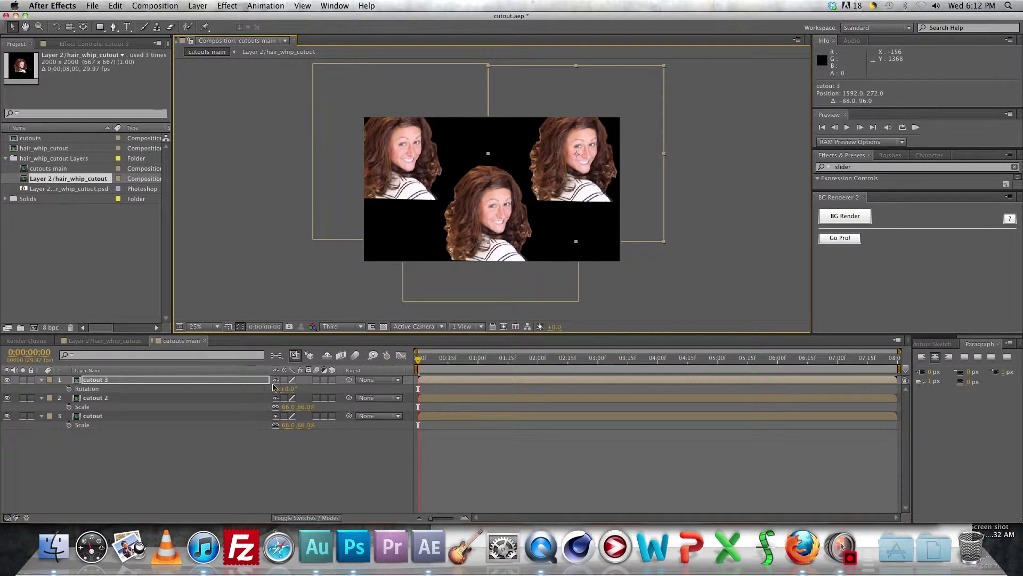
mouse_move(288, 388)
mouse_down()
mouse_move(312, 385)
mouse_move(272, 393)
mouse_up()
click(116, 404)
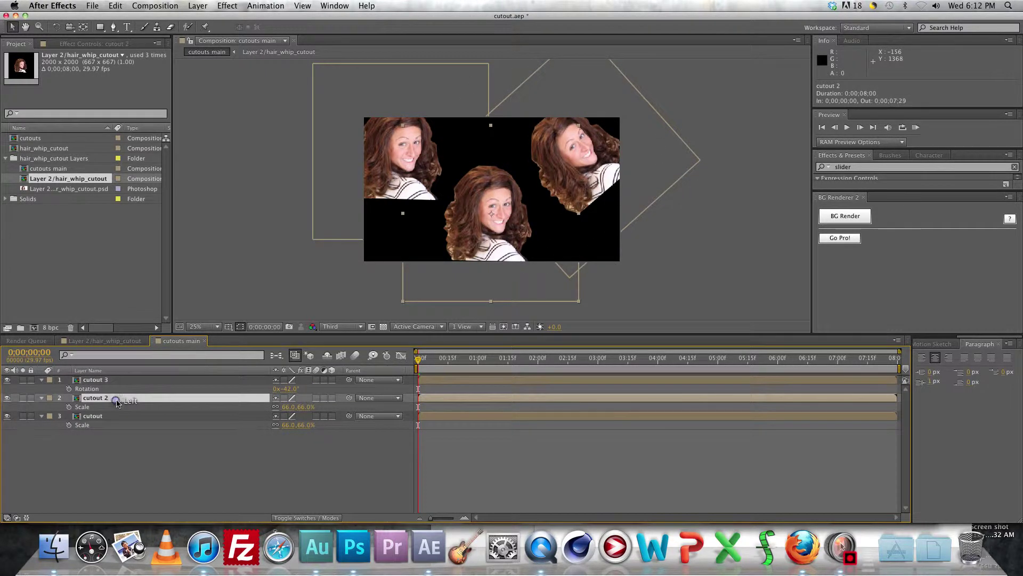
key(r)
drag(281, 407, 299, 408)
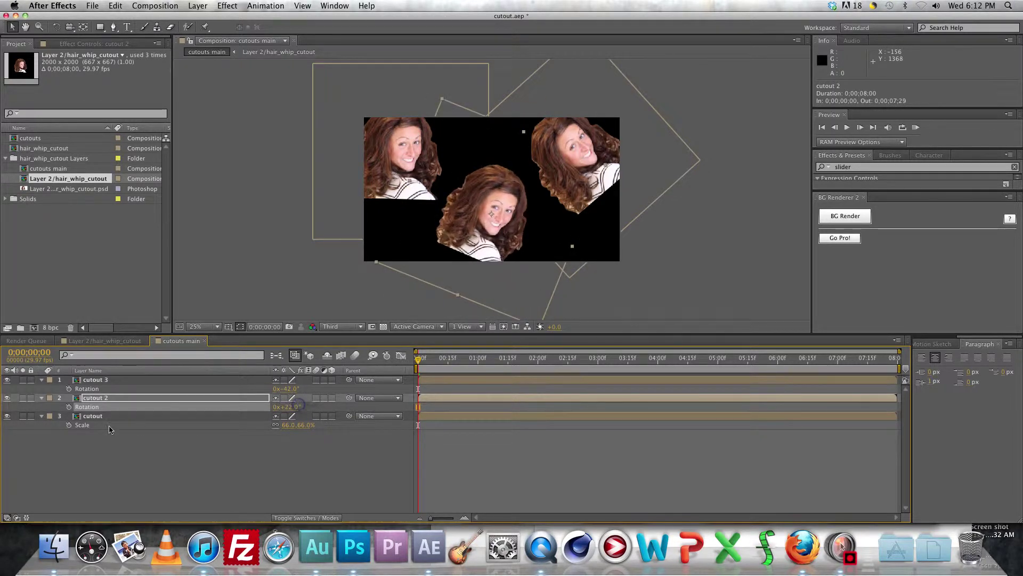
click(96, 416)
key(r)
mouse_move(293, 426)
mouse_down()
mouse_move(311, 424)
mouse_move(276, 424)
mouse_up()
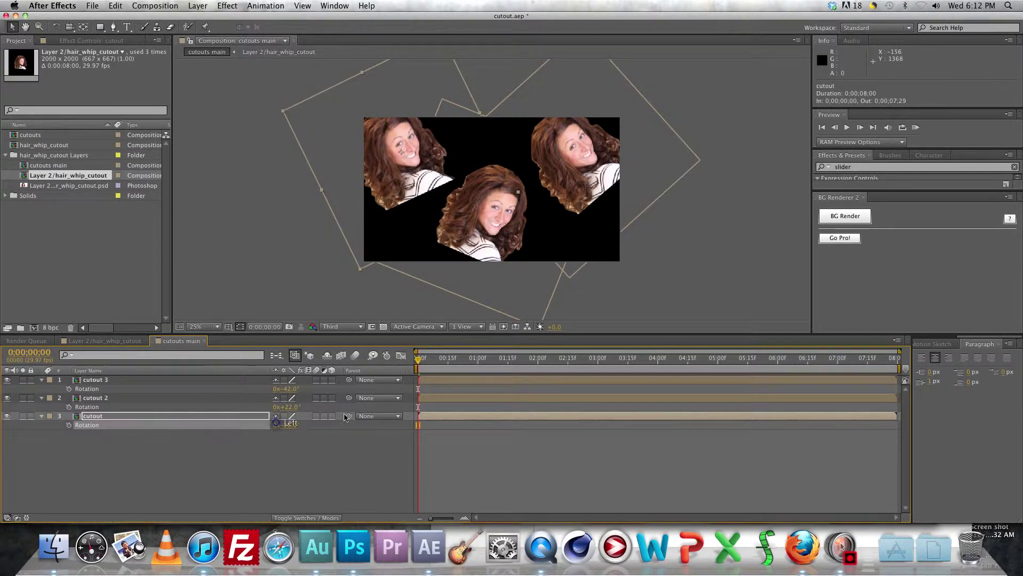
drag(419, 184, 424, 192)
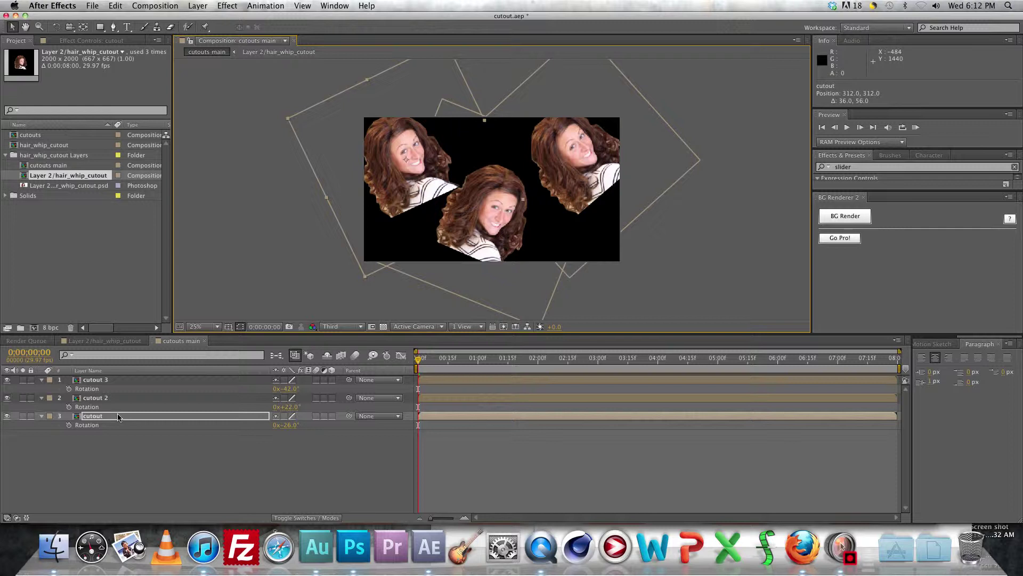
shift+click(111, 380)
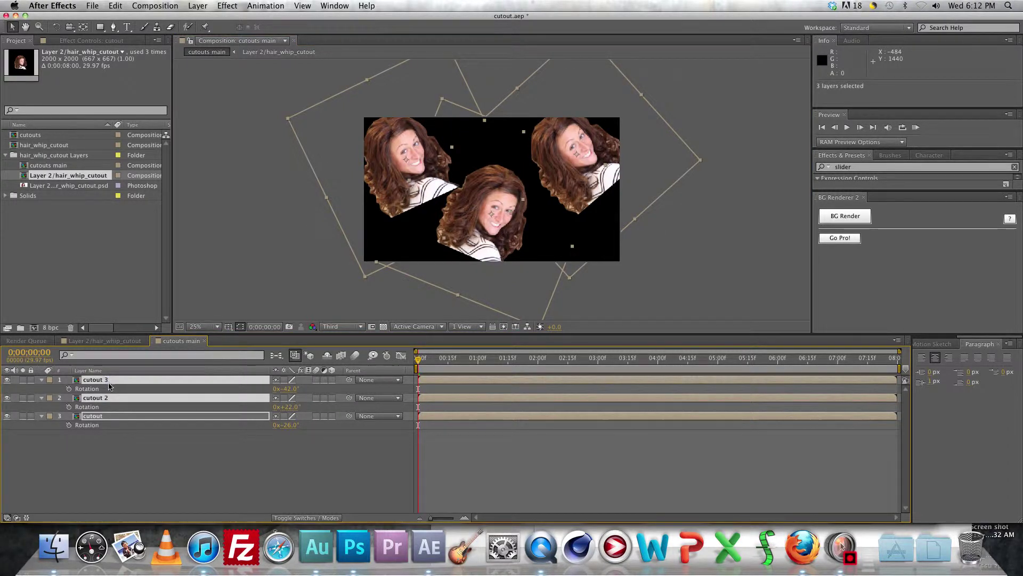
- Delete the stray duplicates and toggle cutout 3's visibility to see which head it is
key(super+d)
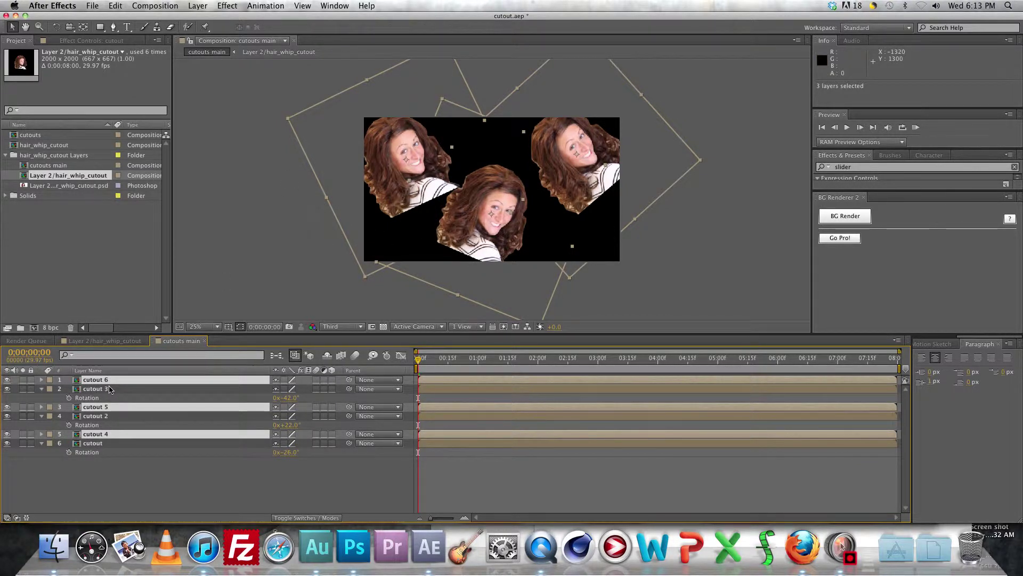
key(Delete)
click(101, 468)
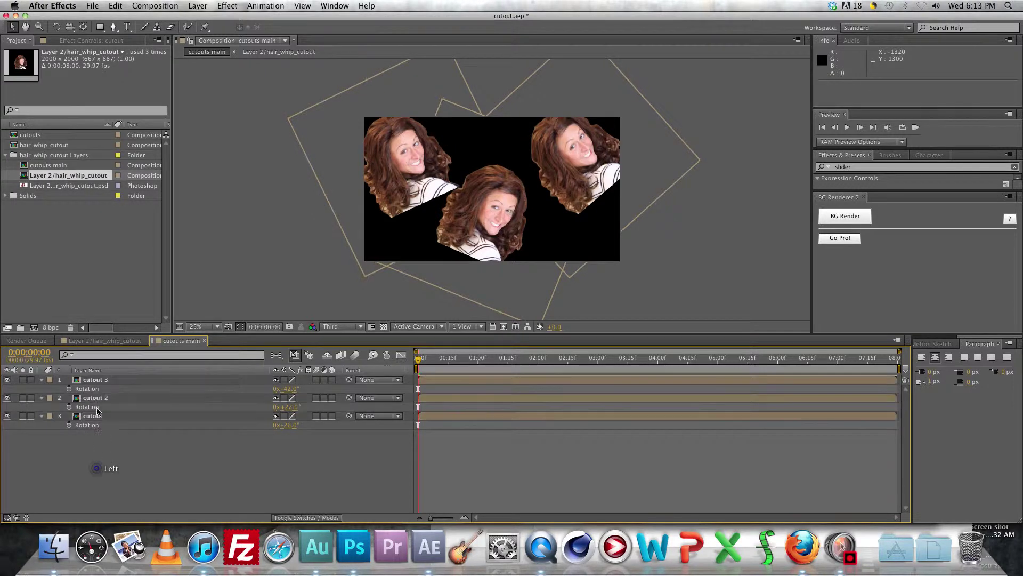
click(106, 378)
click(7, 379)
click(7, 380)
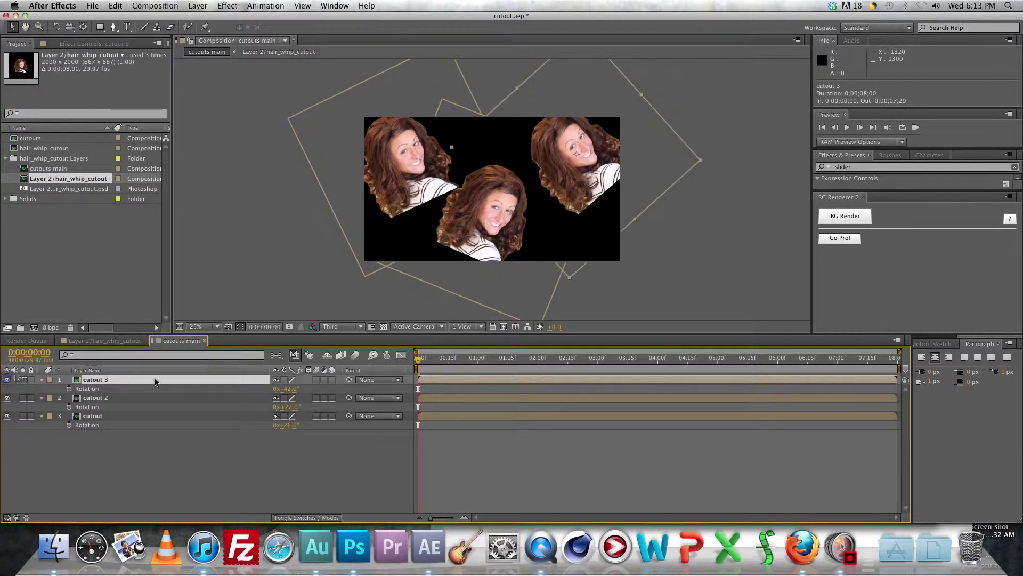
click(149, 380)
- Rename cutout 3, cutout 2 and cutout to 'top right', 'middle' and 'left'
key(Return)
text(top)
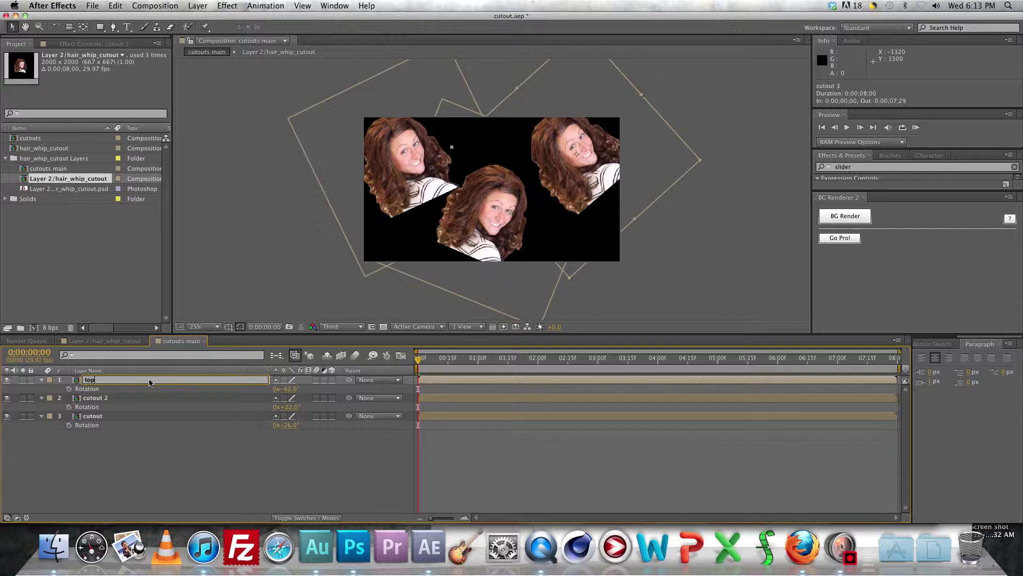
text( right)
key(Return)
click(83, 399)
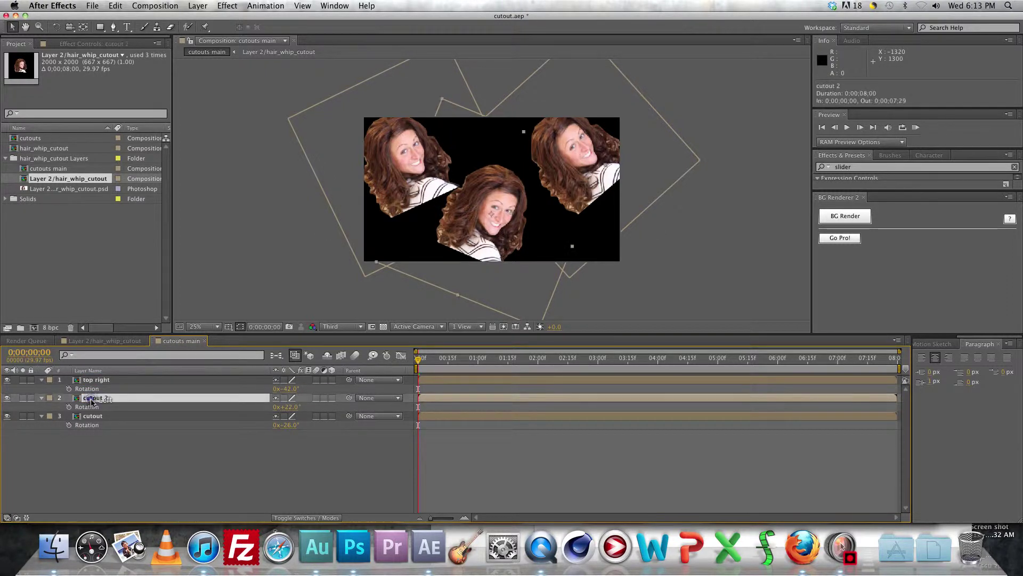
key(Return)
text(m)
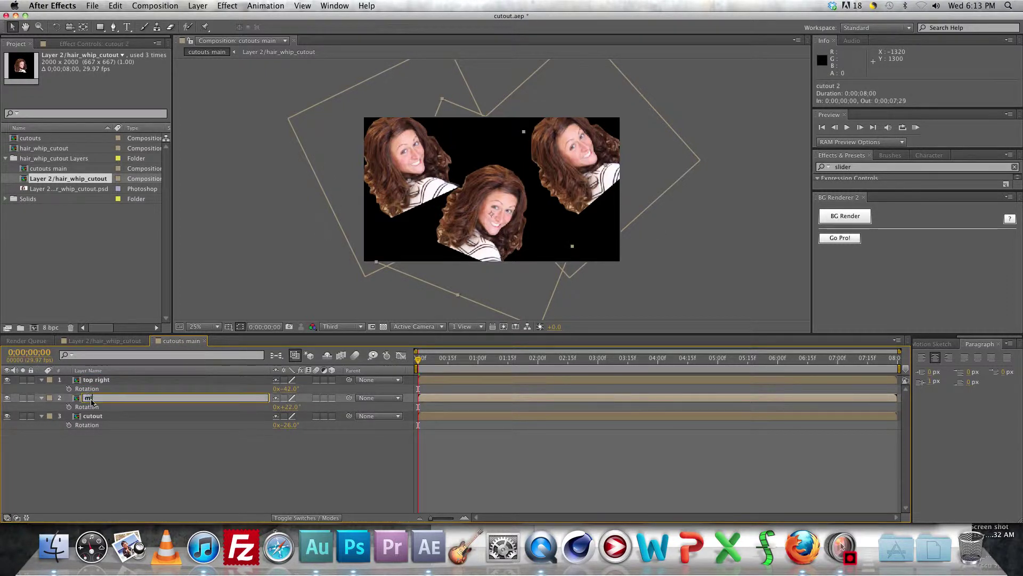
text(iddle)
key(Return)
click(93, 417)
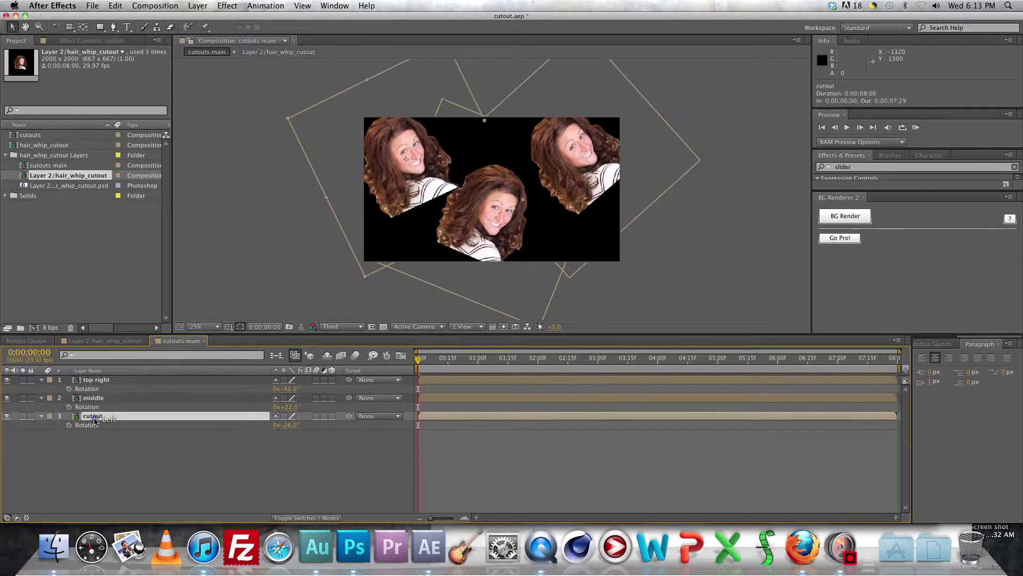
key(Return)
key(BackSpace)
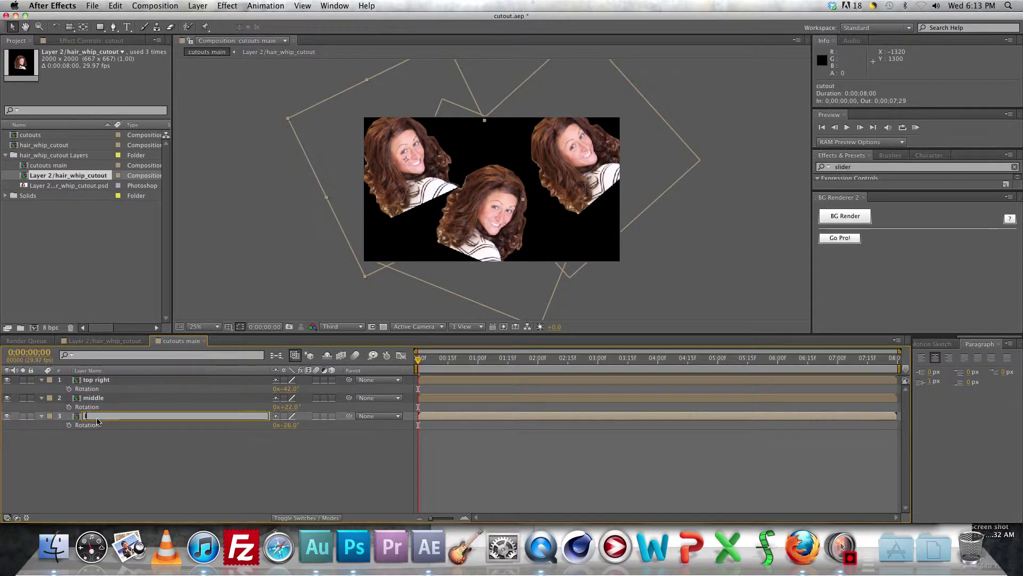
text(left)
key(Return)
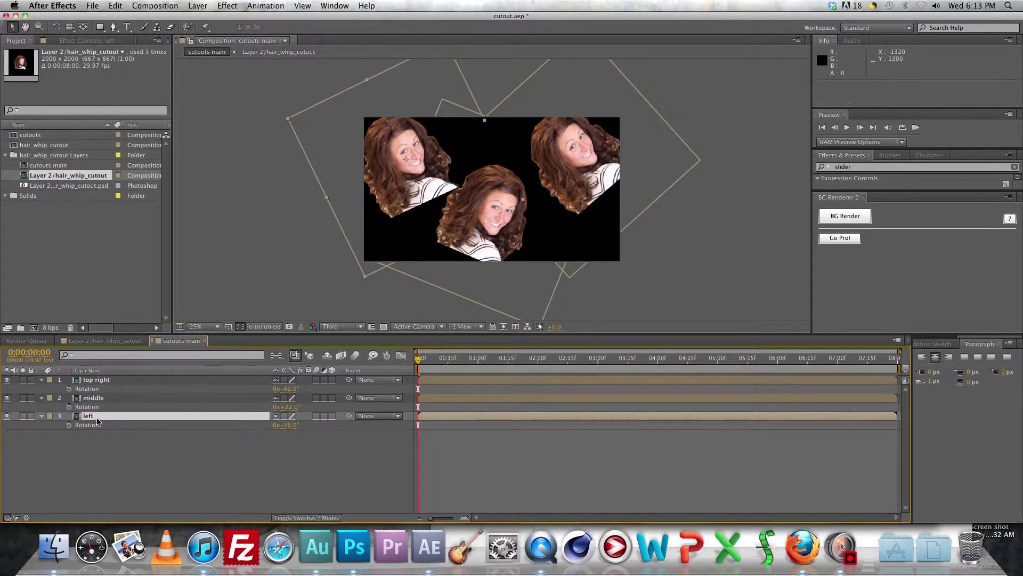
- Duplicate the three renamed head layers with Cmd+D
shift+click(104, 380)
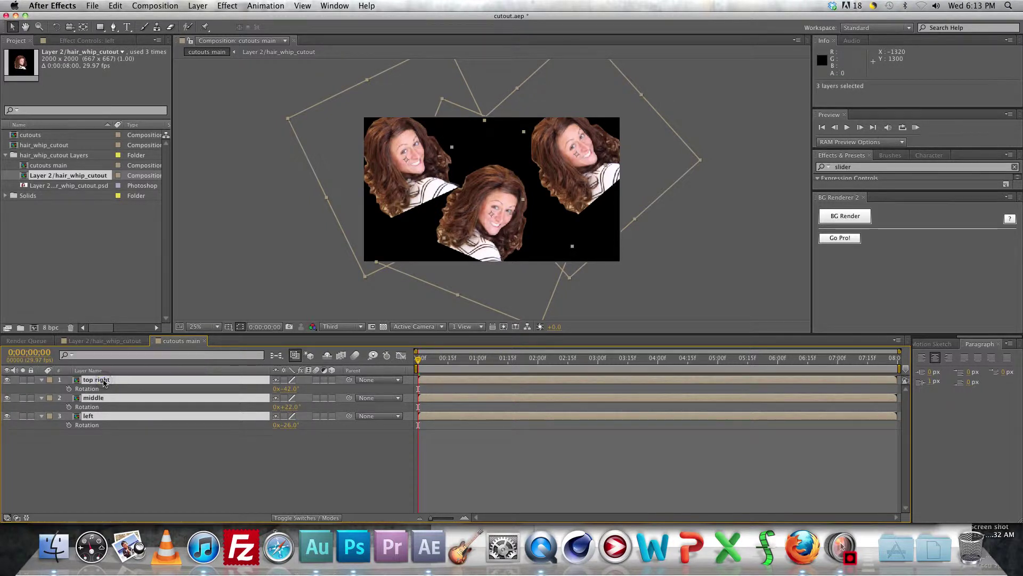
key(super+d)
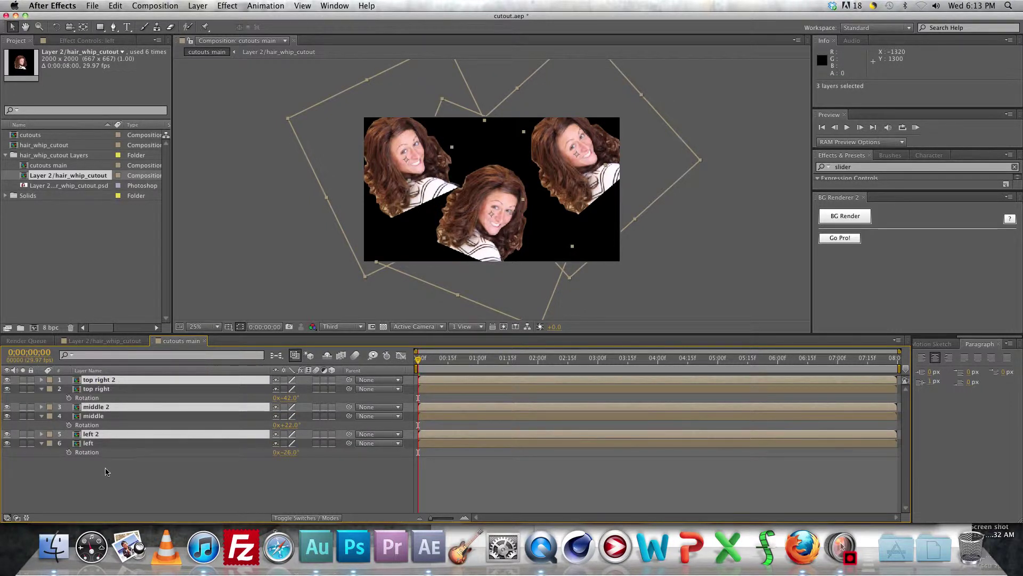
right_click(173, 432)
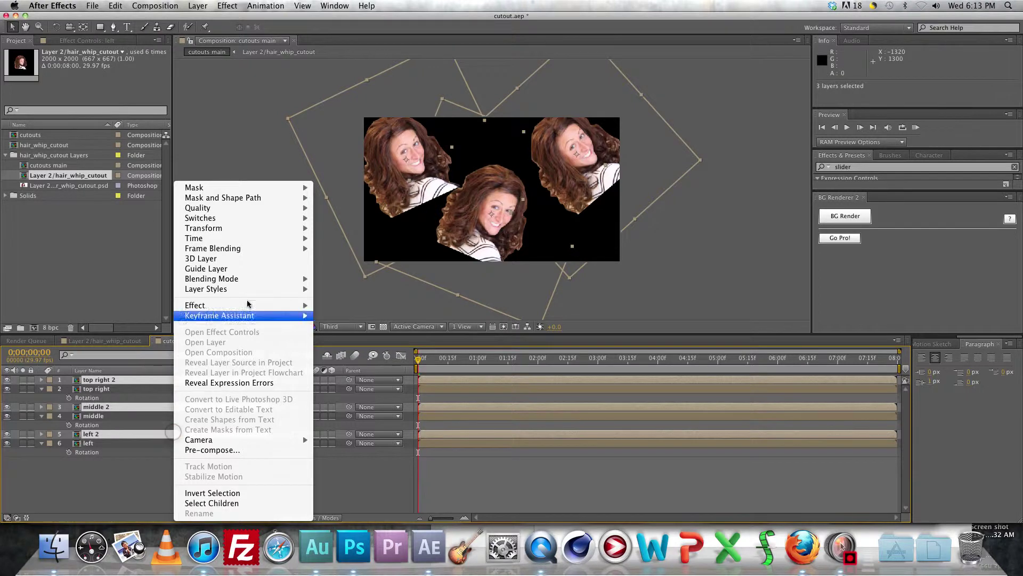
- Freeze the duplicates on one frame and shift top right, middle and left to start at frame 15
mouse_move(251, 238)
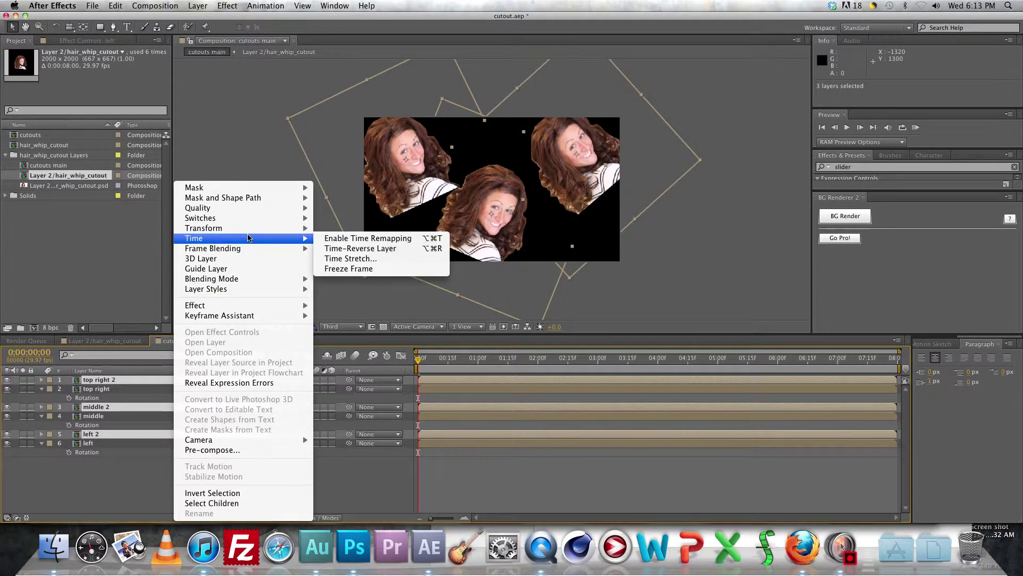
click(355, 269)
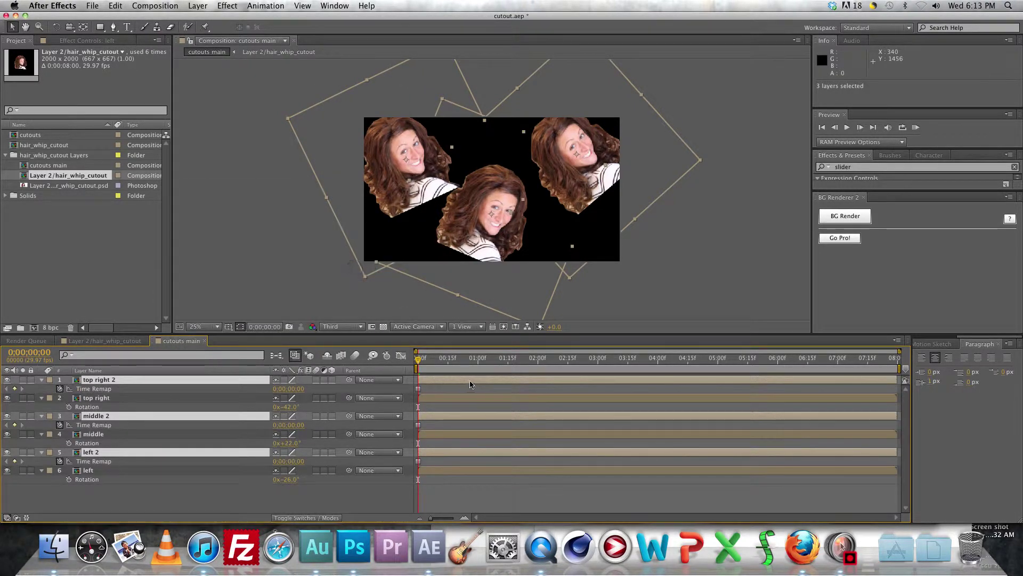
click(430, 397)
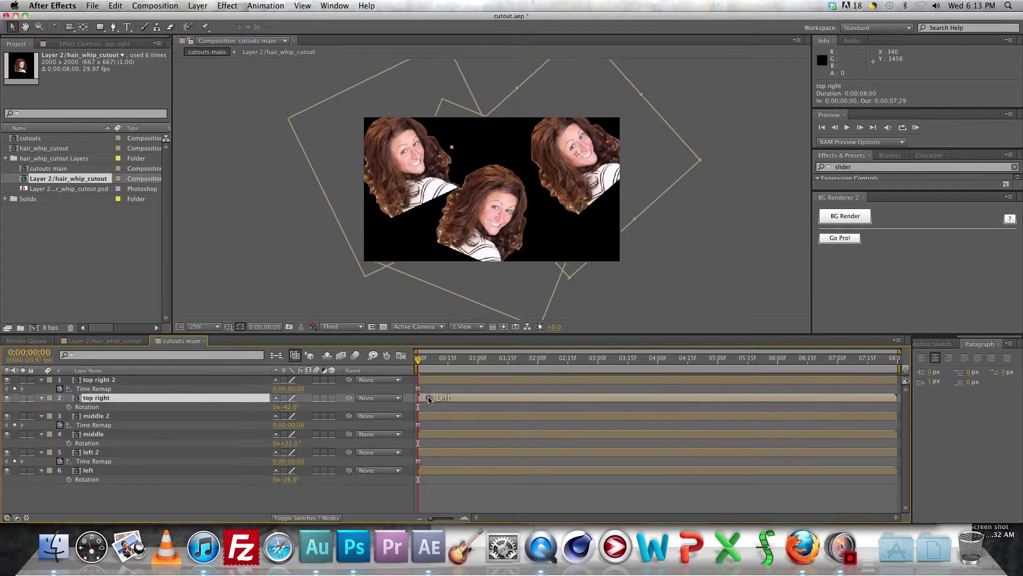
super+click(105, 435)
super+click(97, 470)
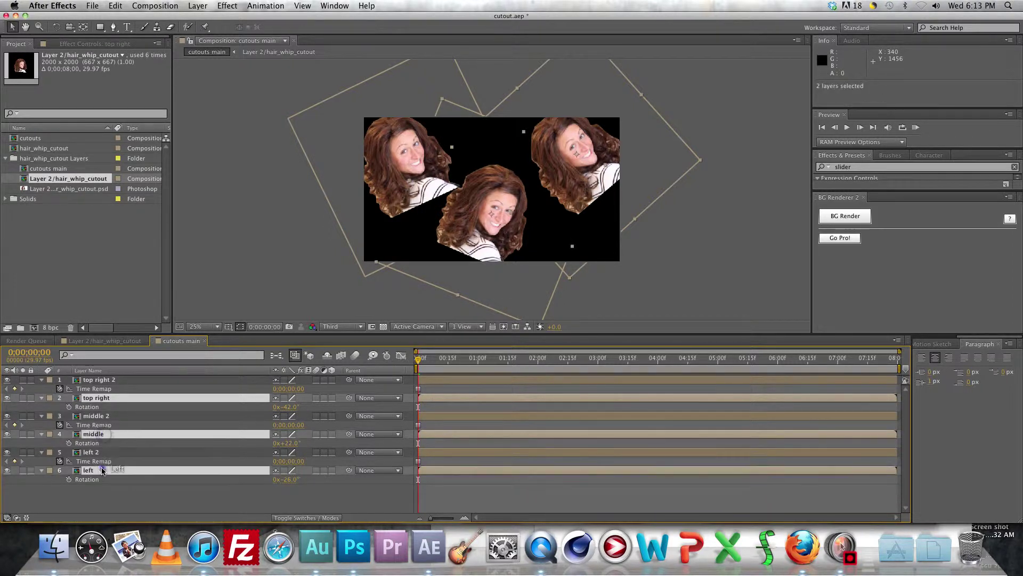
drag(429, 395, 447, 397)
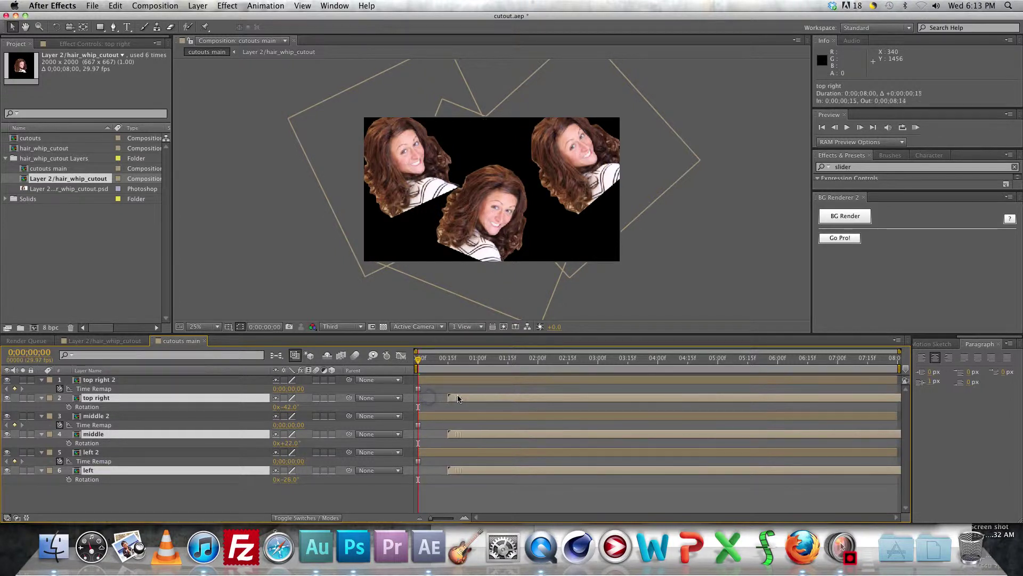
click(448, 364)
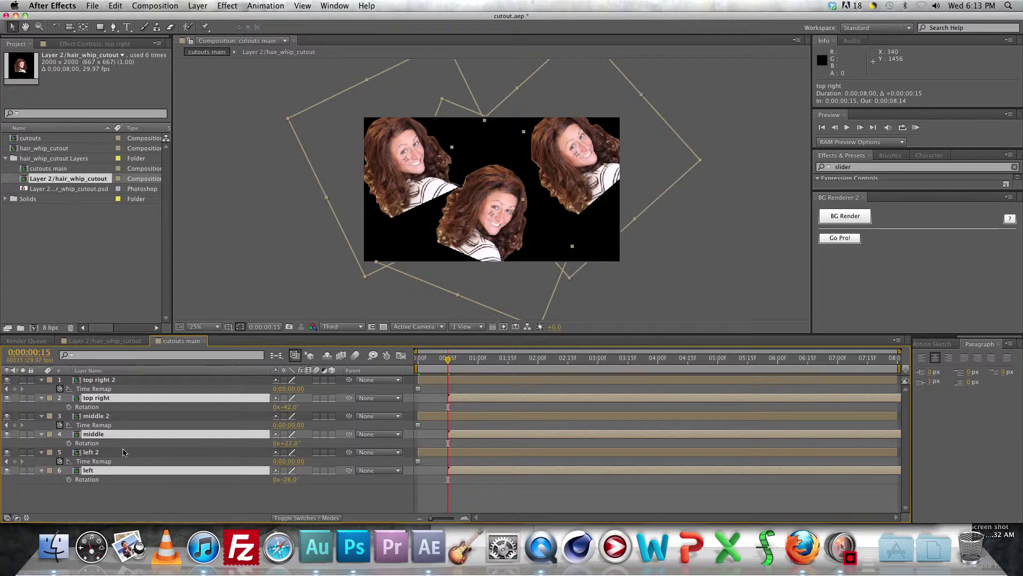
key(super+a)
- Keyframe all six layers' Position at frame 15, then move the top right pair off-screen right to 2656,200
key(p)
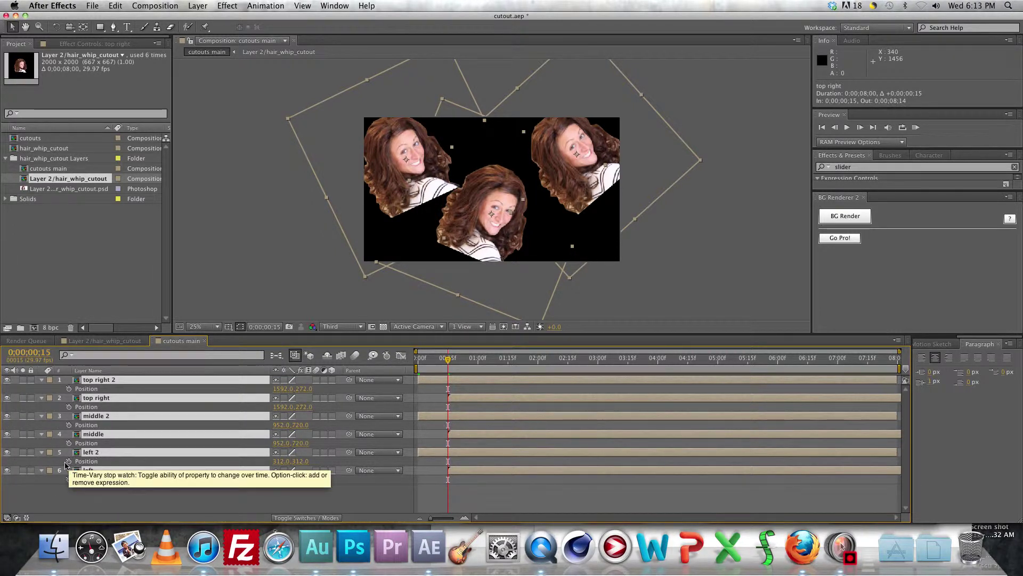
click(66, 462)
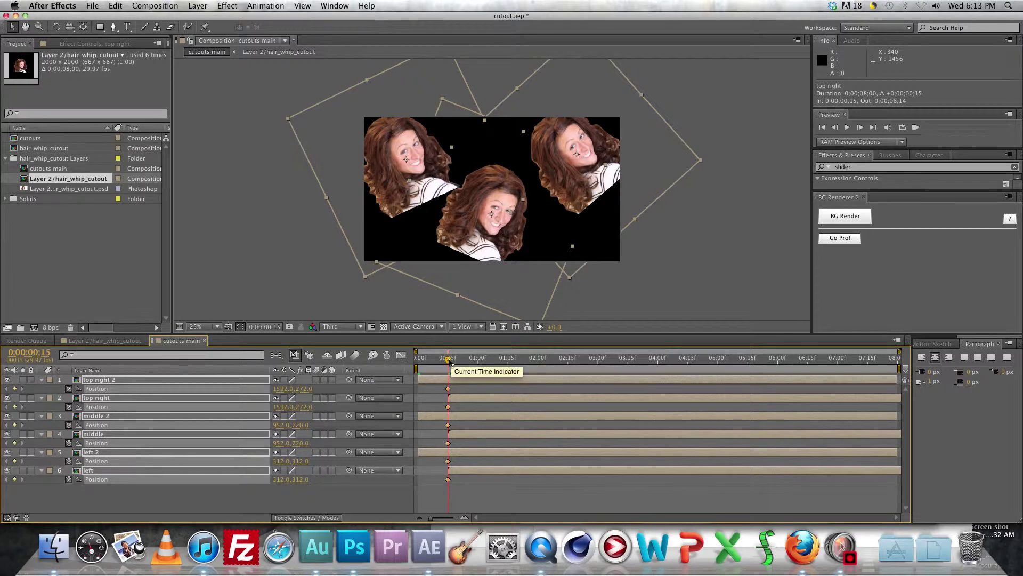
drag(449, 361, 412, 362)
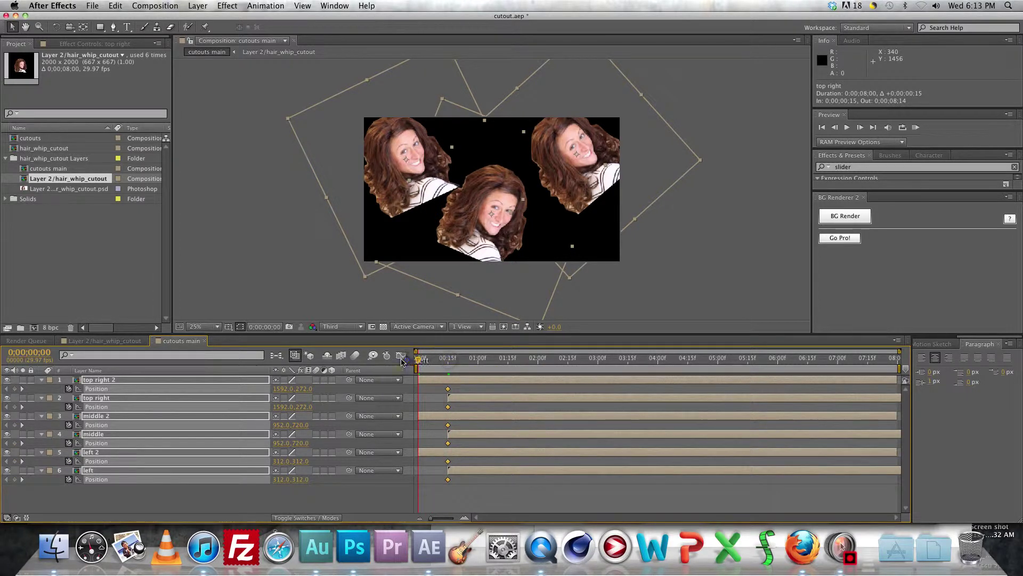
click(141, 496)
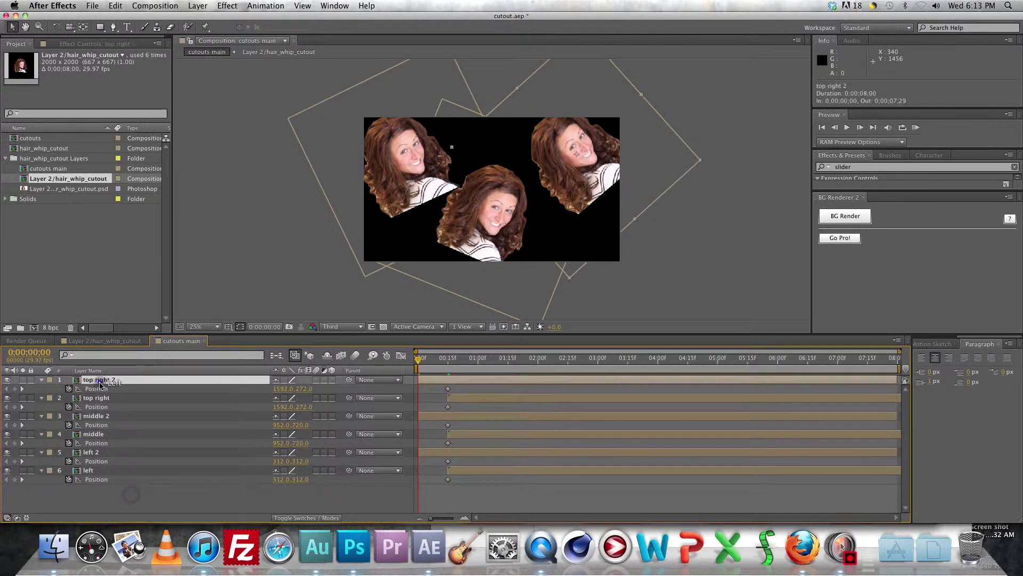
click(99, 379)
shift+click(99, 398)
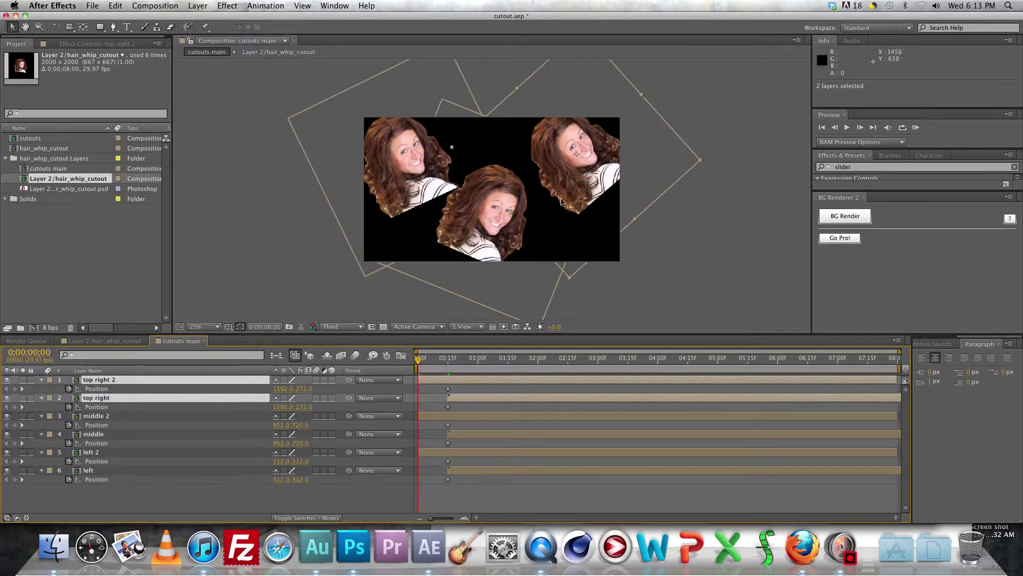
drag(618, 191, 759, 182)
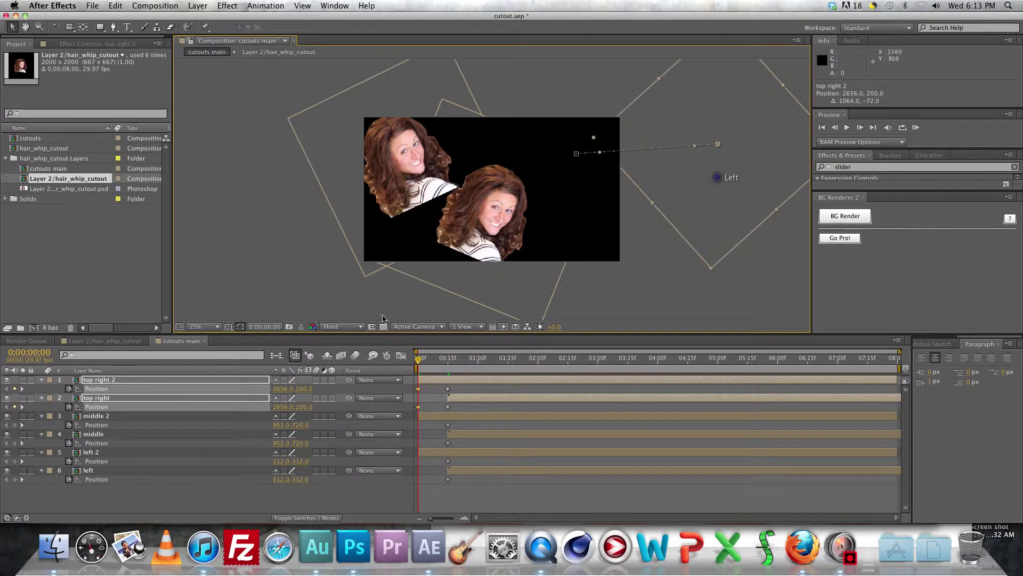
- At frame 0, move the middle pair below the frame (652,1448) and the left pair off-left (−772,156)
click(98, 416)
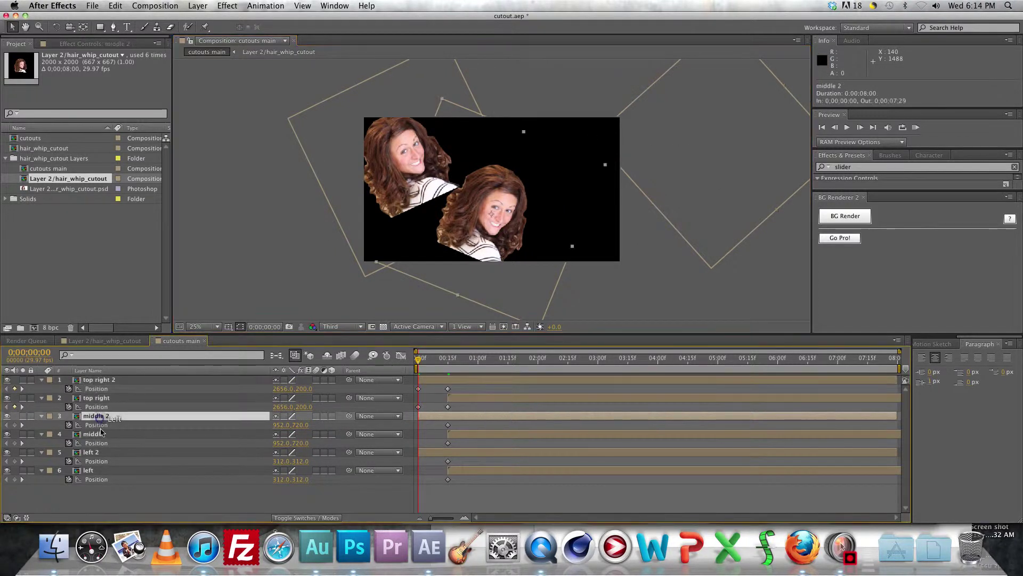
shift+click(99, 434)
drag(491, 240, 451, 337)
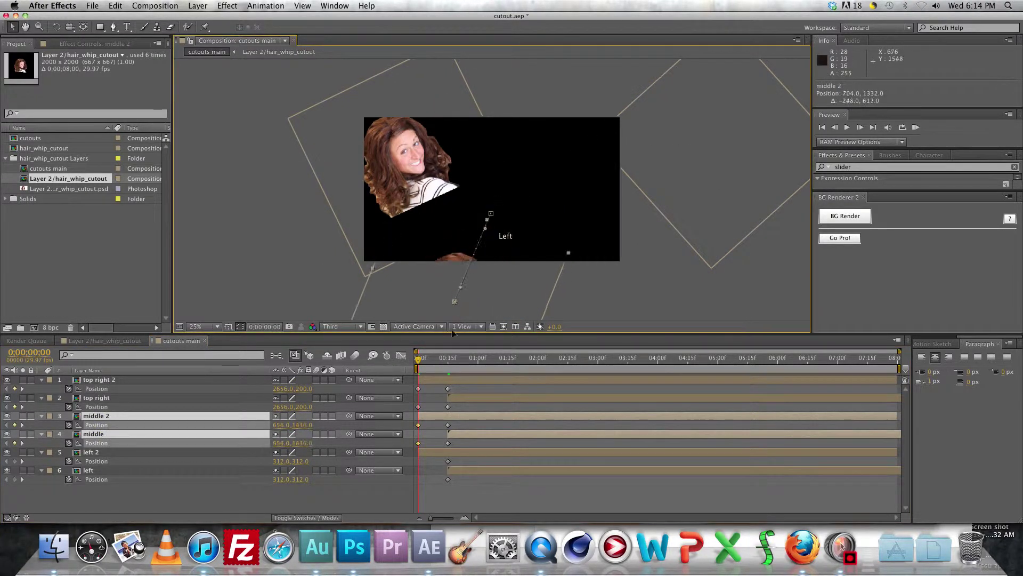
click(90, 452)
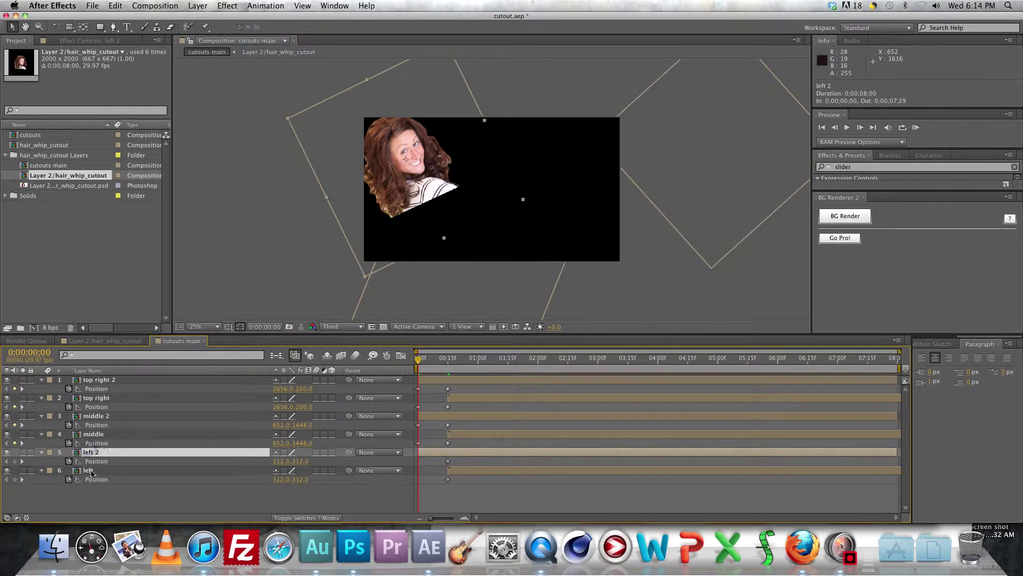
shift+click(89, 470)
drag(389, 180, 245, 158)
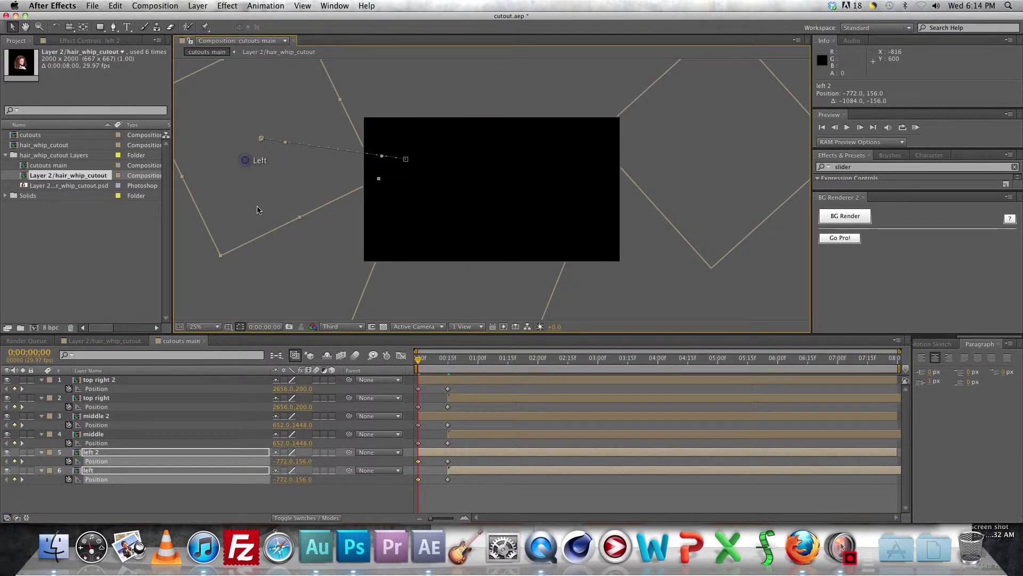
shift+click(428, 417)
shift+click(436, 379)
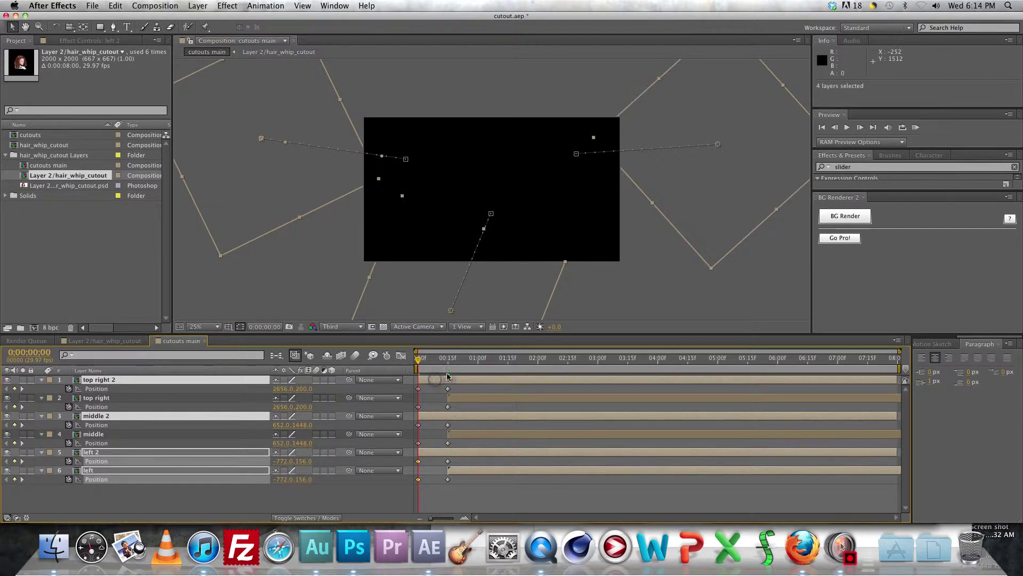
key(t)
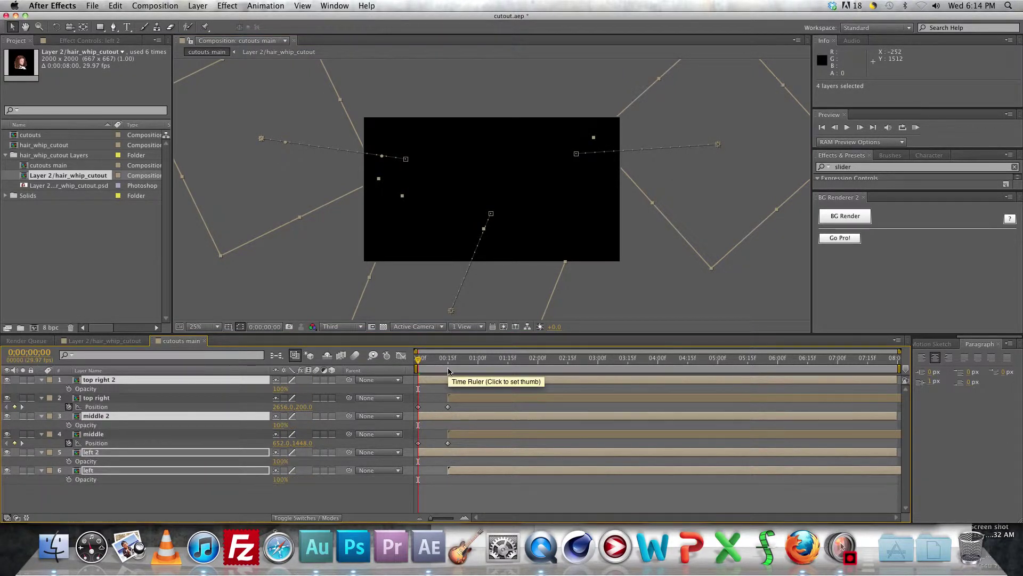
- Try Opacity keyframes at frame 15, then remove them and deselect the layers
click(448, 368)
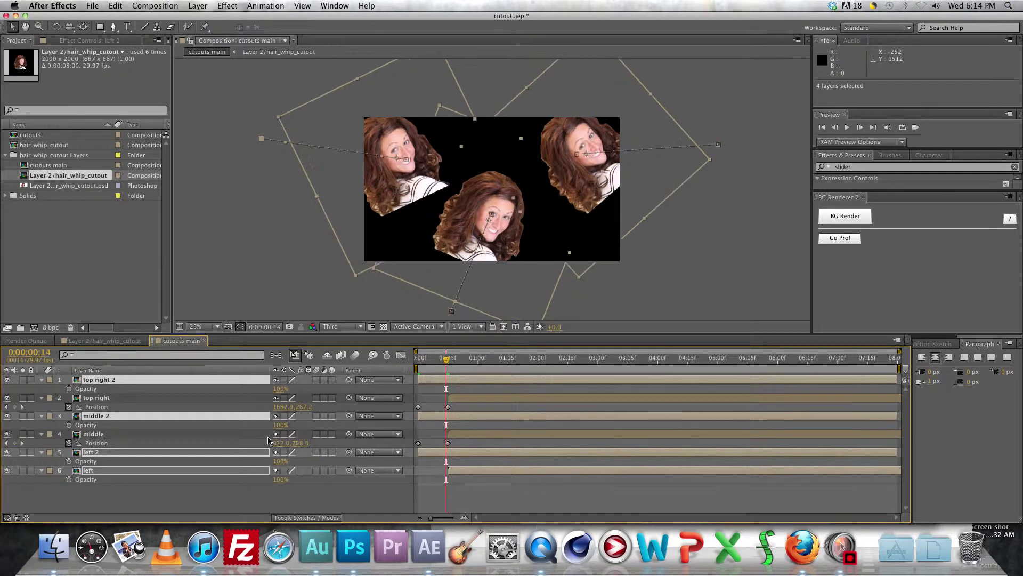
click(68, 426)
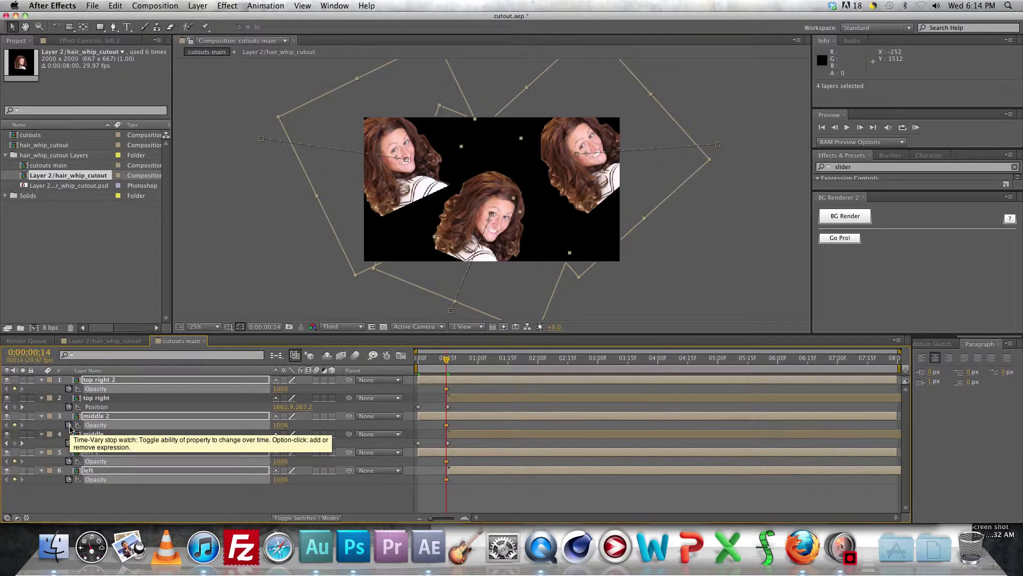
key(Page_Down)
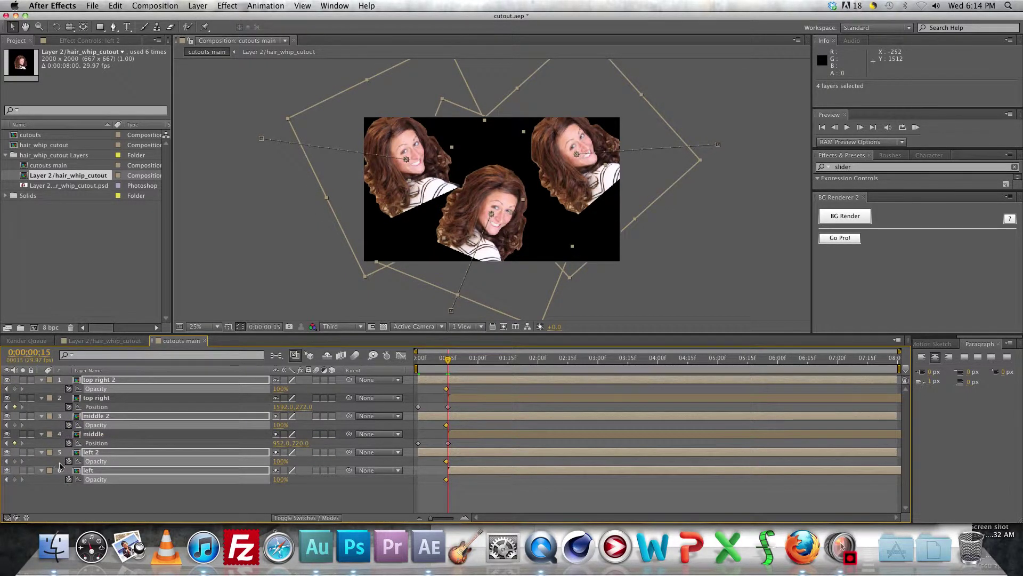
click(68, 479)
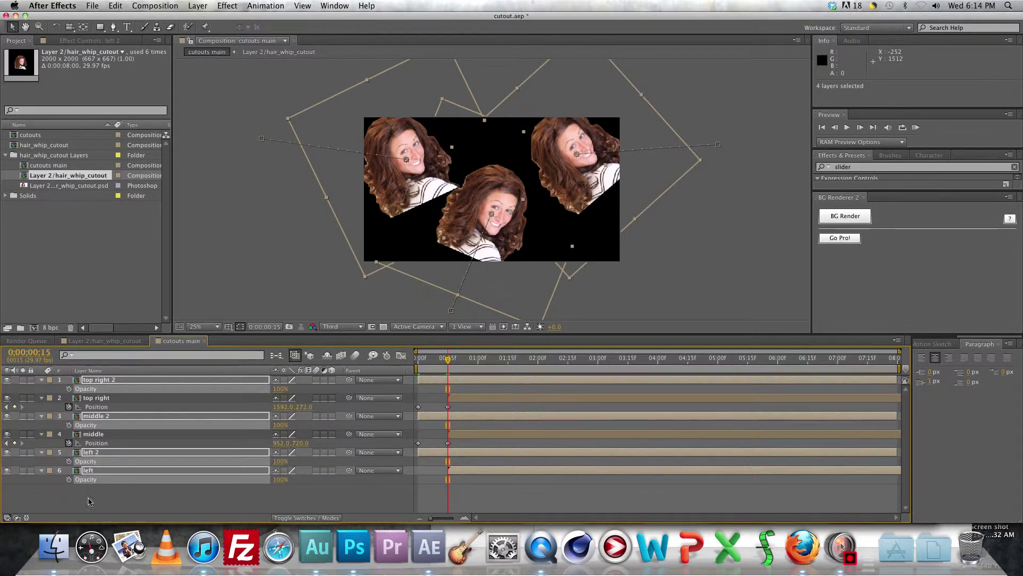
click(88, 501)
- Set 100% Opacity keyframes on left 2, middle 2 and top right 2 at frame 14
click(95, 454)
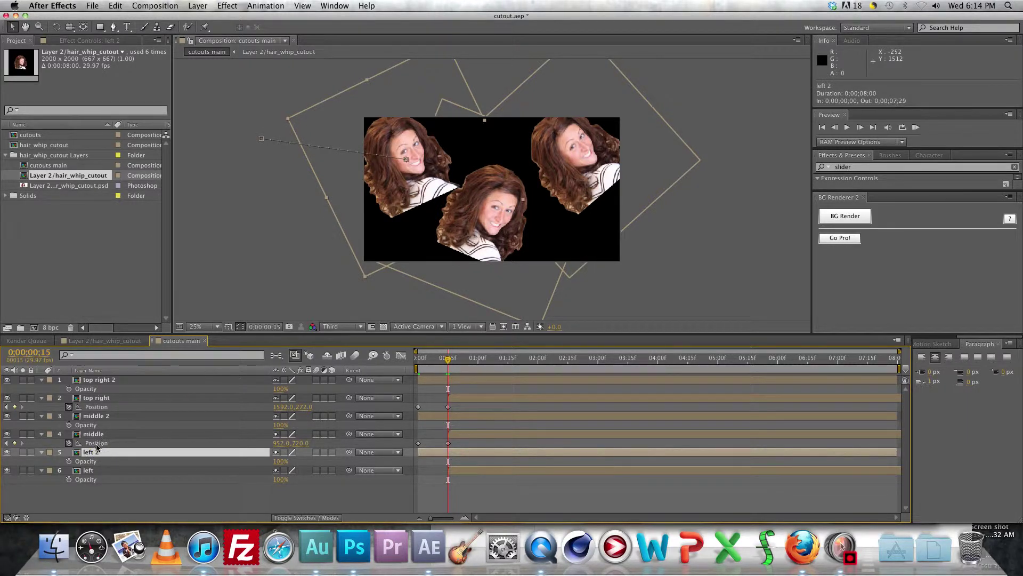
super+click(97, 417)
super+click(106, 382)
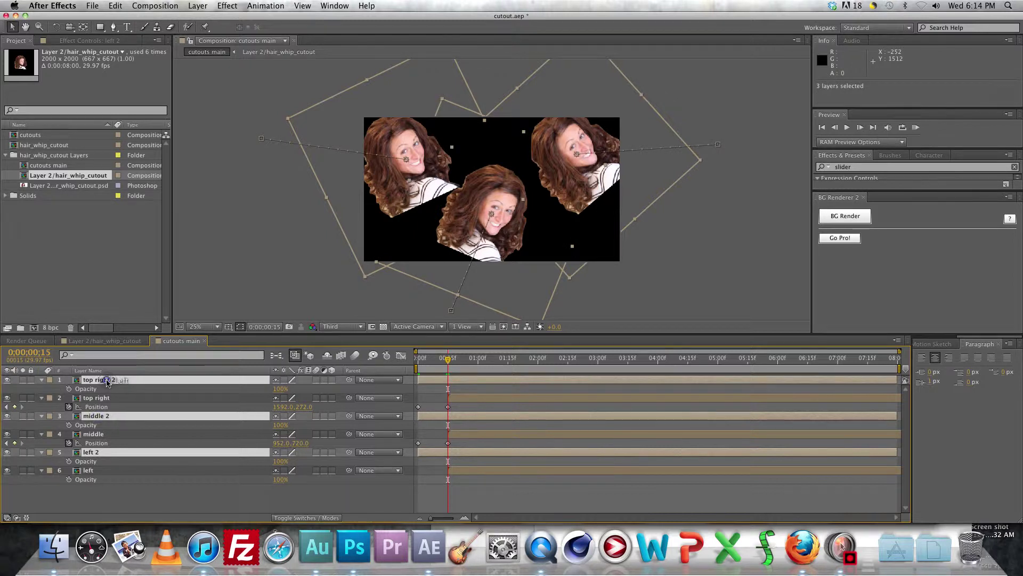
key(t)
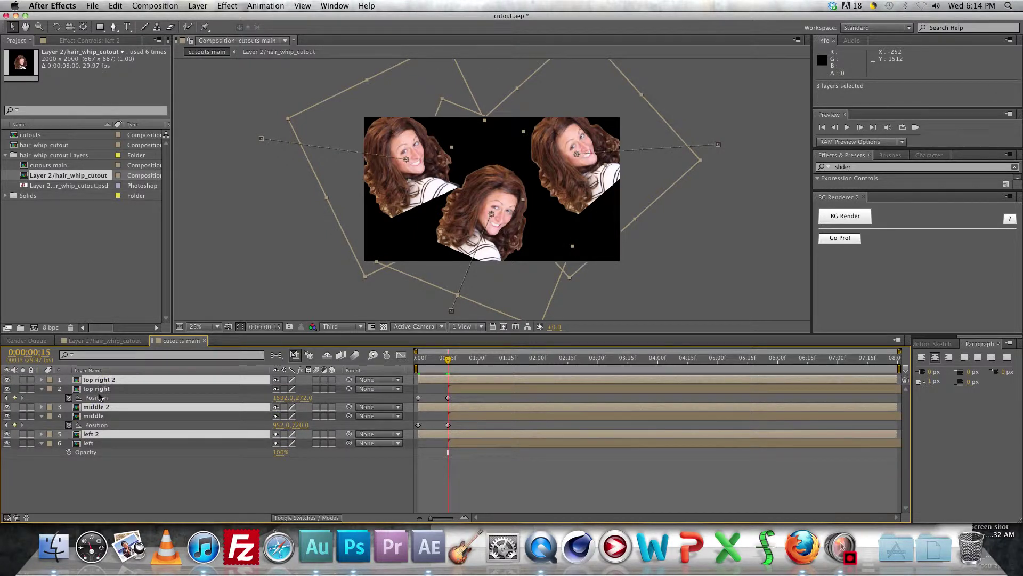
key(t)
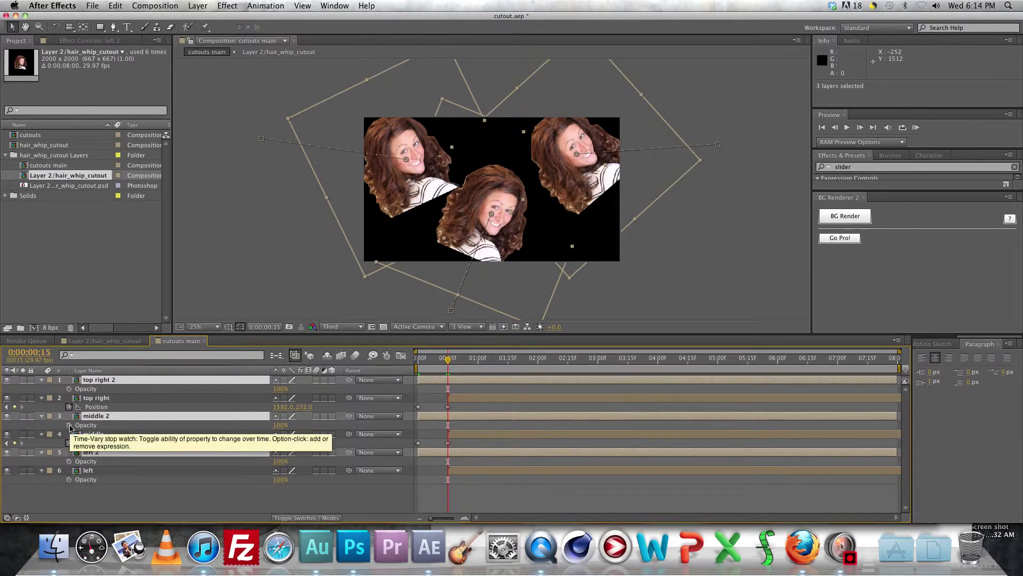
key(Page_Up)
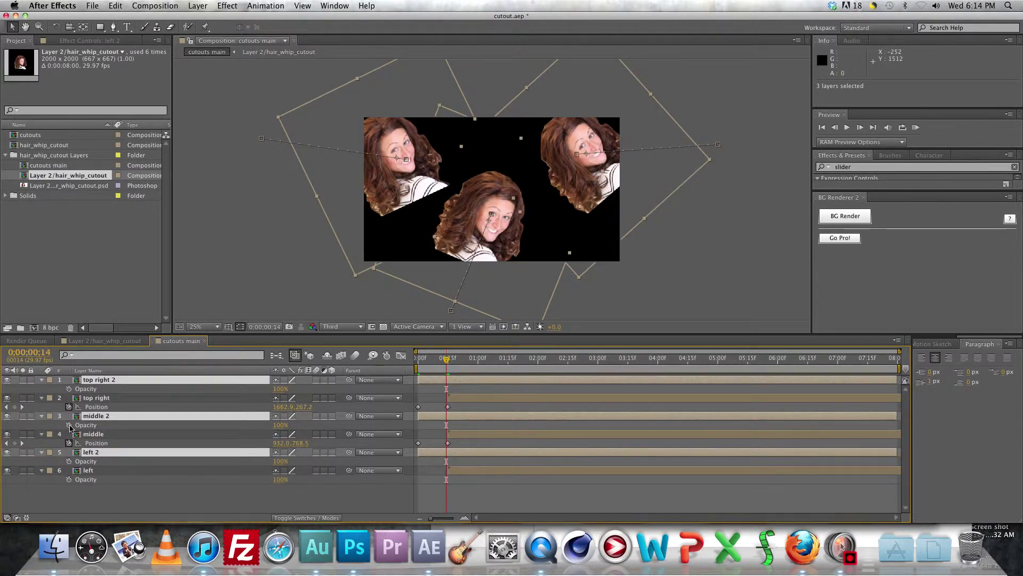
click(69, 425)
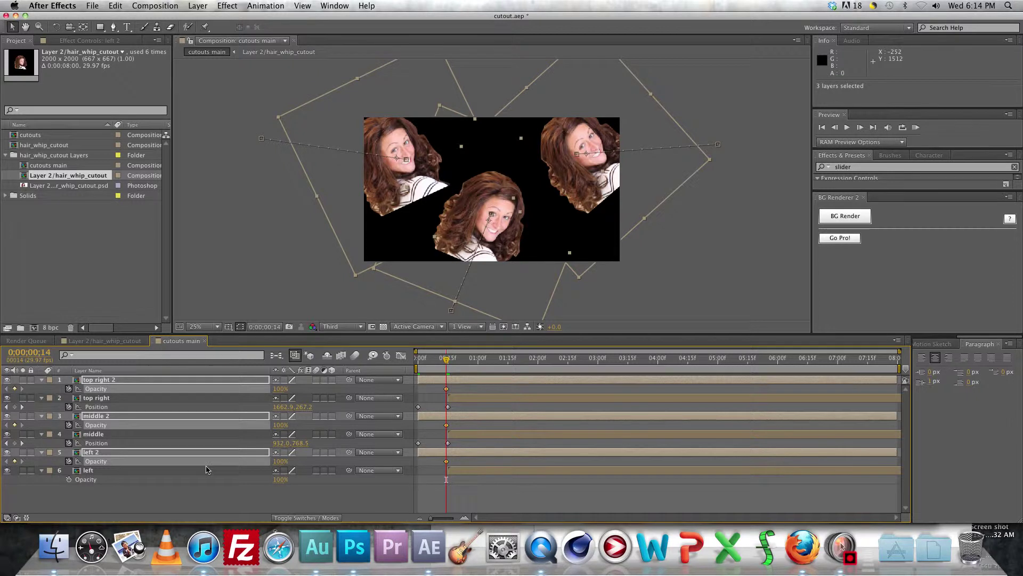
- Set the three duplicates' Opacity to 0% at frame 15 and return to the start
key(Page_Down)
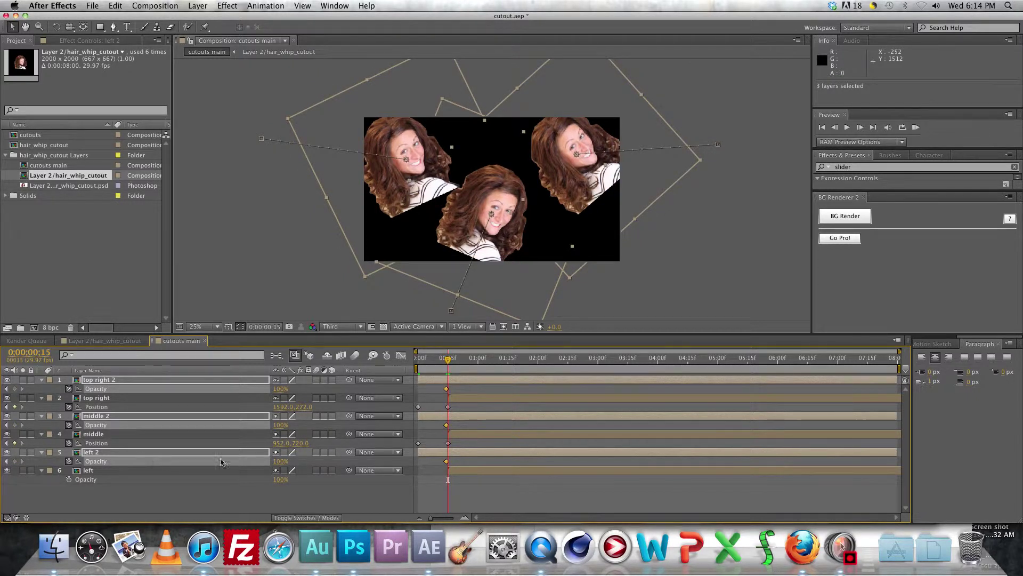
click(277, 462)
text(0)
key(Return)
click(453, 360)
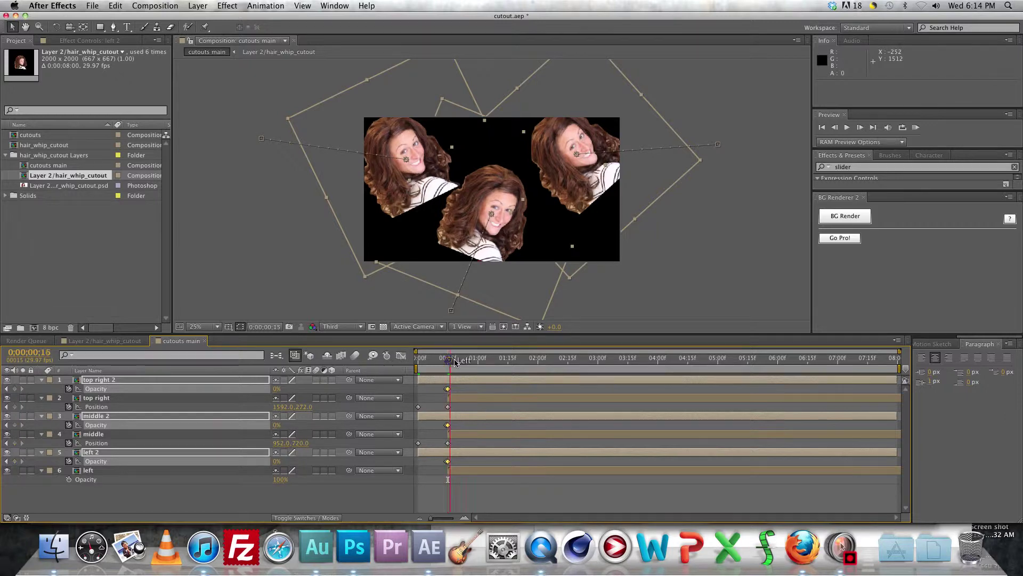
mouse_move(454, 362)
mouse_down()
mouse_move(404, 365)
mouse_move(521, 363)
mouse_move(399, 364)
mouse_up()
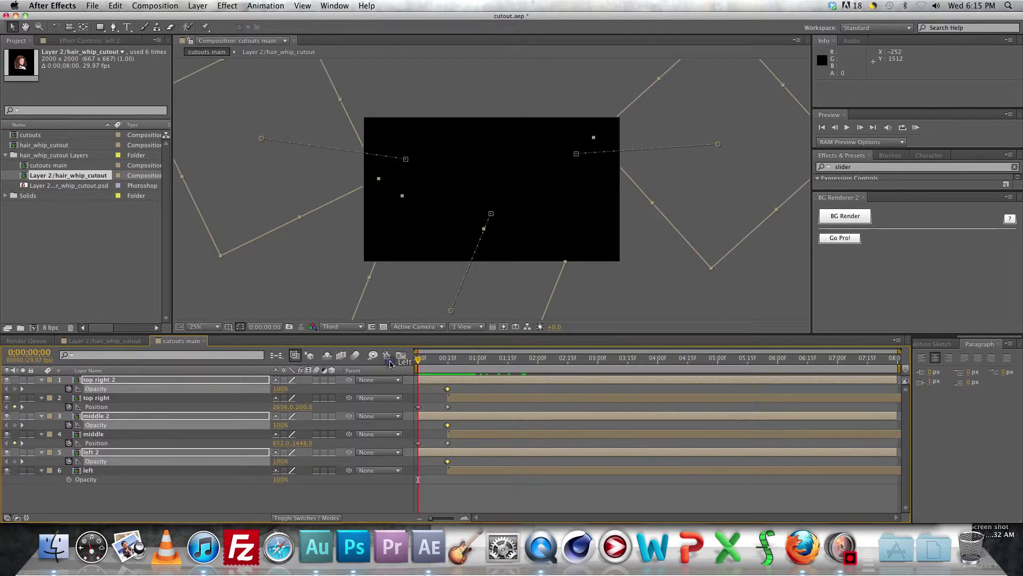
- End the work area at 3:00, RAM-preview the slide-in, then stop and deselect all layers
drag(897, 368, 600, 366)
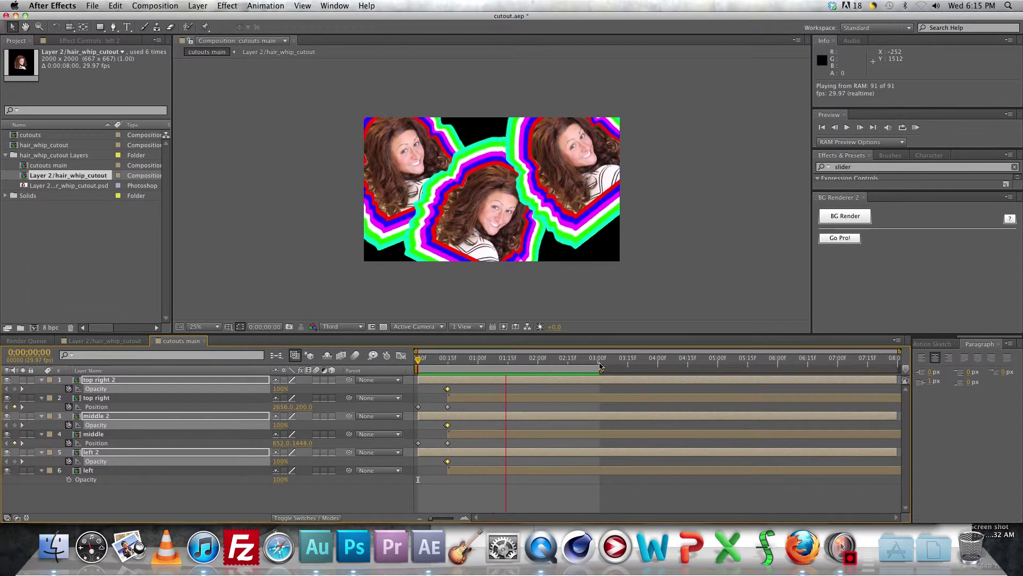
key(space)
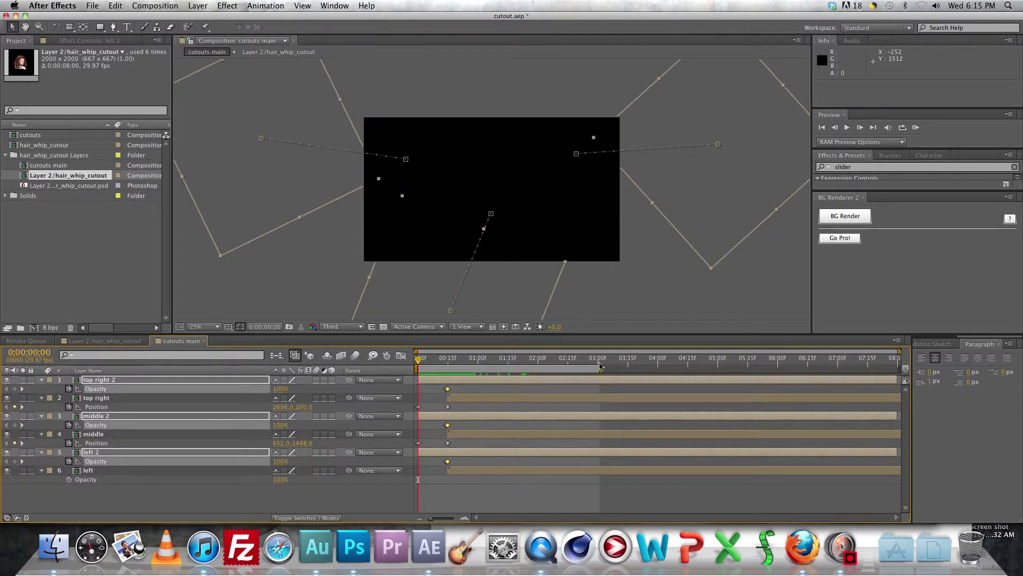
click(149, 489)
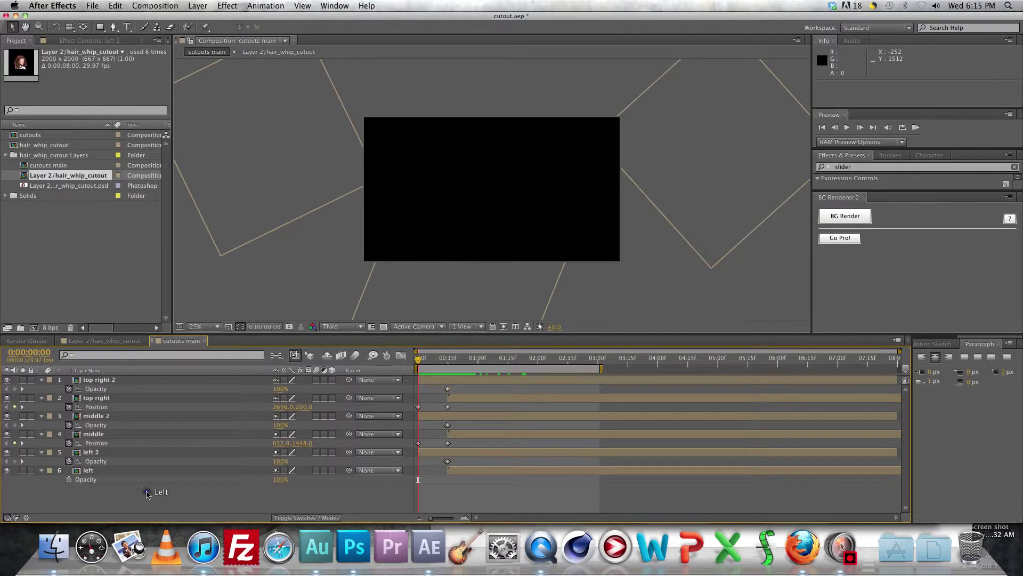
- Show Rotation for top right 2 and top right and add an expression to both
click(110, 380)
shift+click(105, 398)
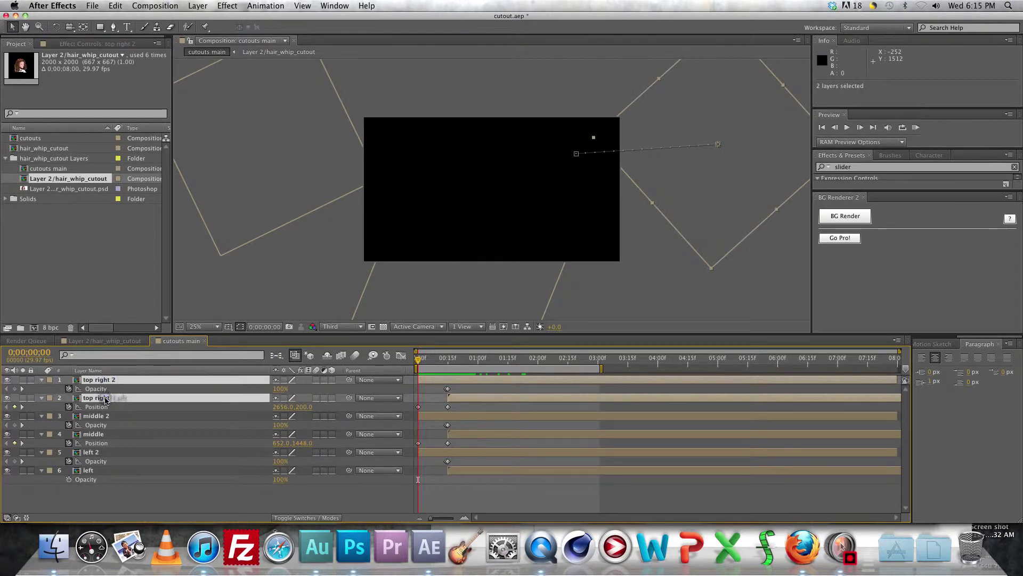
key(r)
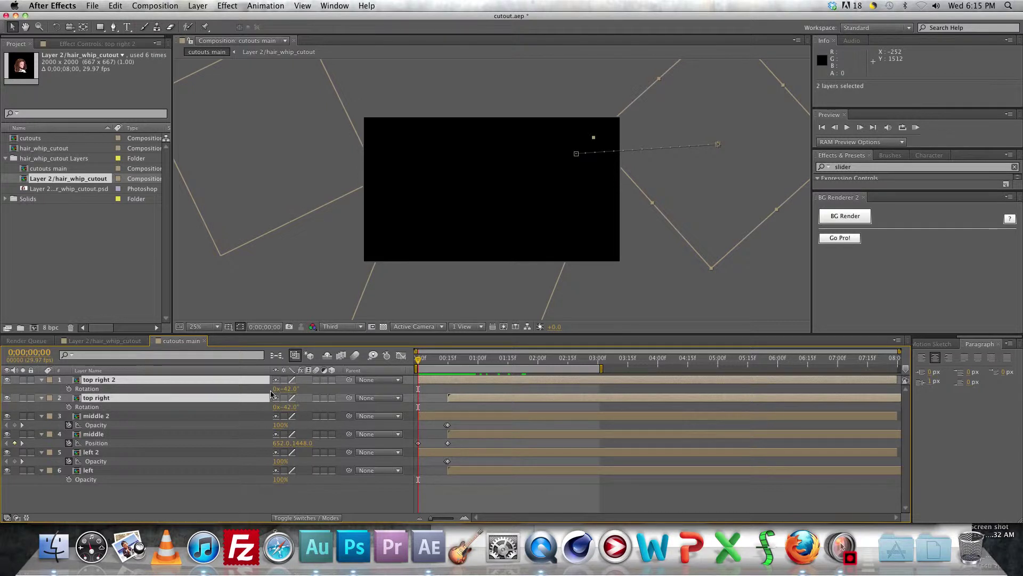
alt+click(69, 407)
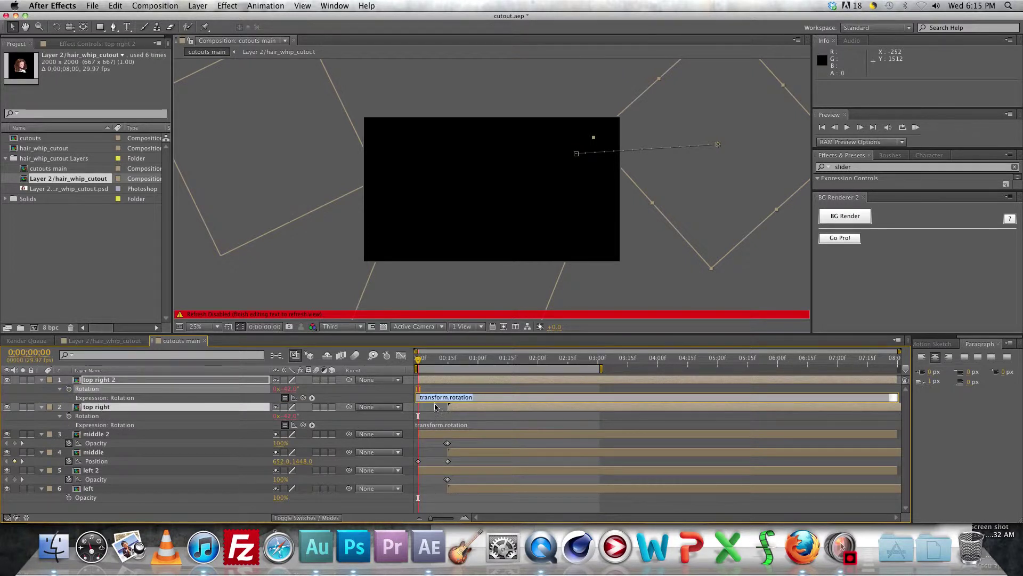
- Replace both top right Rotation expressions with wiggle(3,10)
click(341, 398)
click(438, 398)
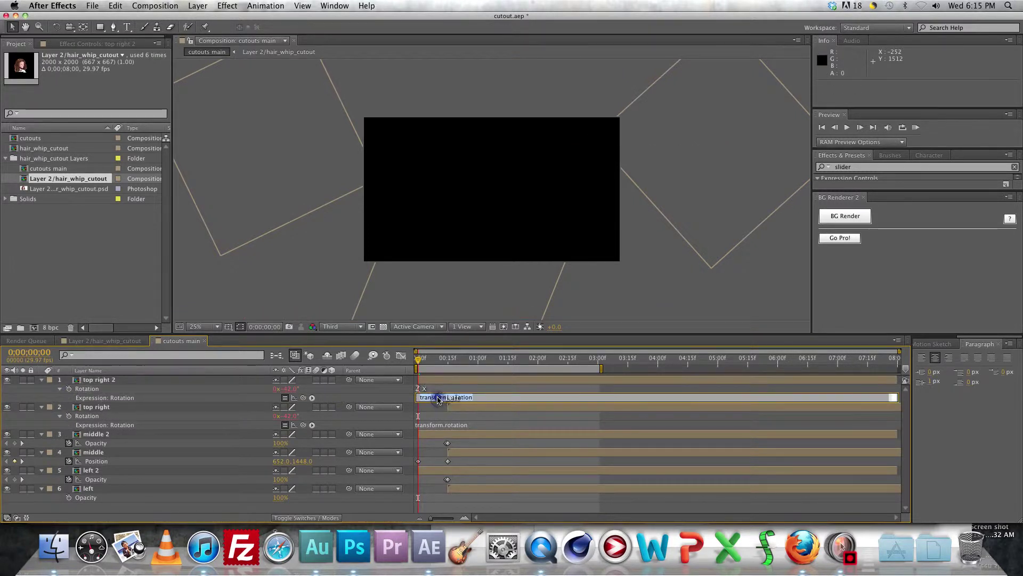
text(wi)
text(ggle(3)
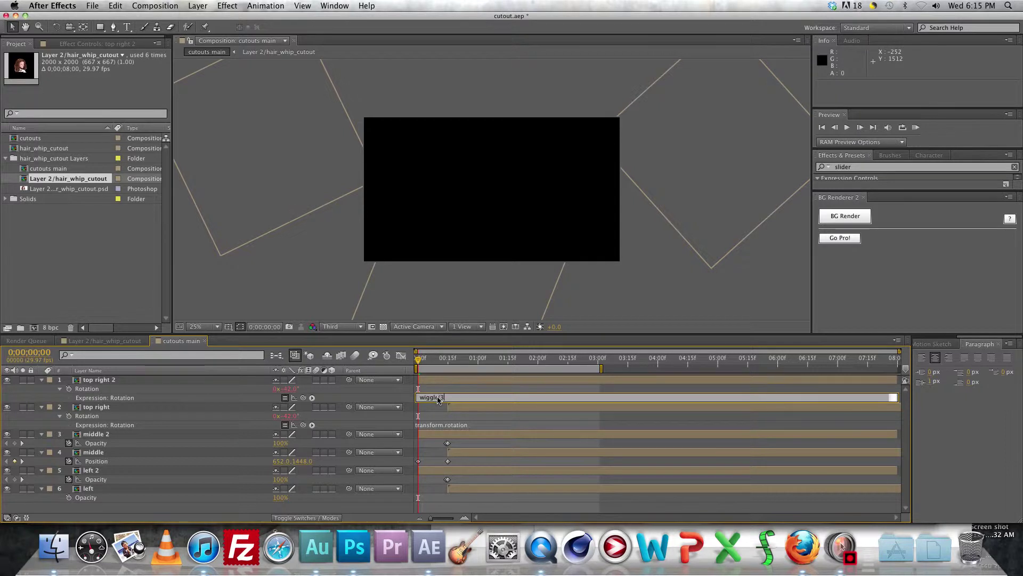
text(,10))
key(super+z)
click(437, 424)
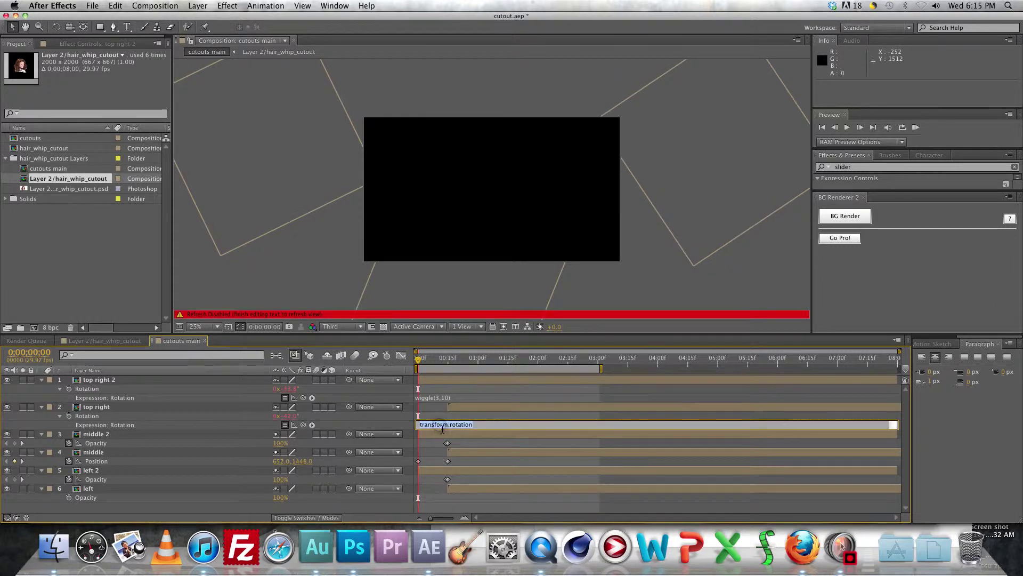
text(wiggle(3,10))
- Give middle 2 and middle a wiggle(3,10) Rotation expression
click(96, 434)
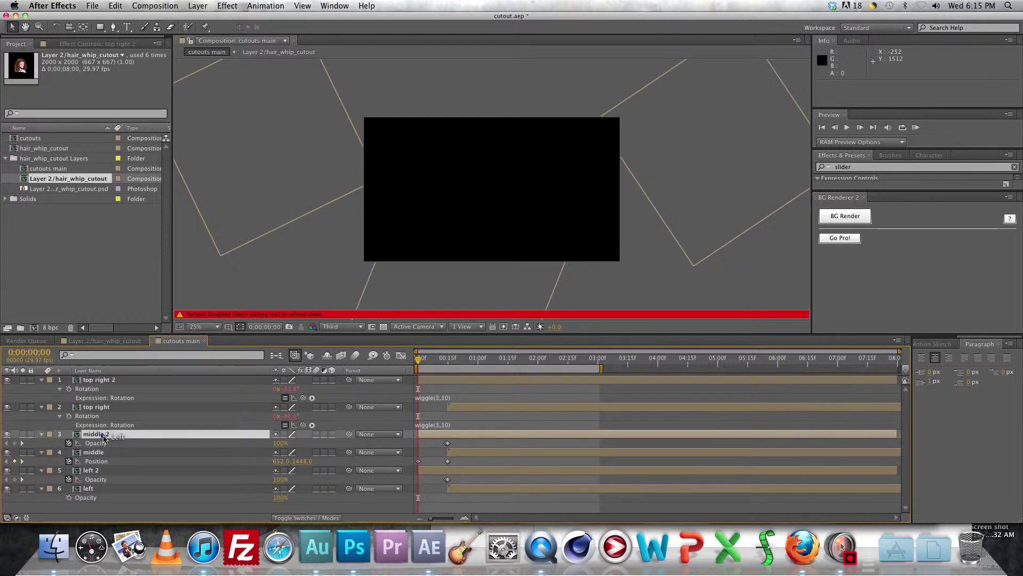
shift+click(101, 452)
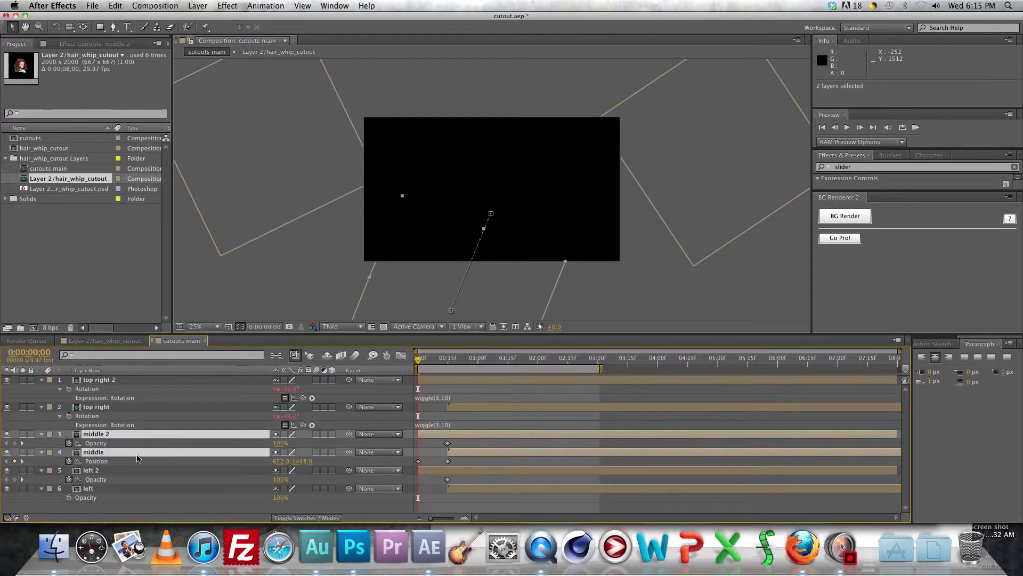
key(r)
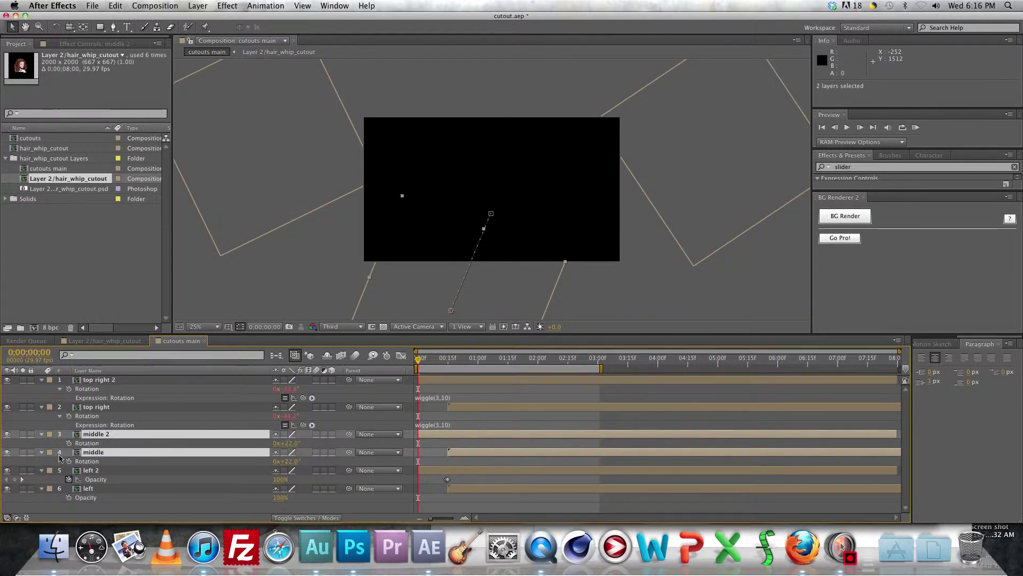
alt+click(69, 461)
alt+click(69, 443)
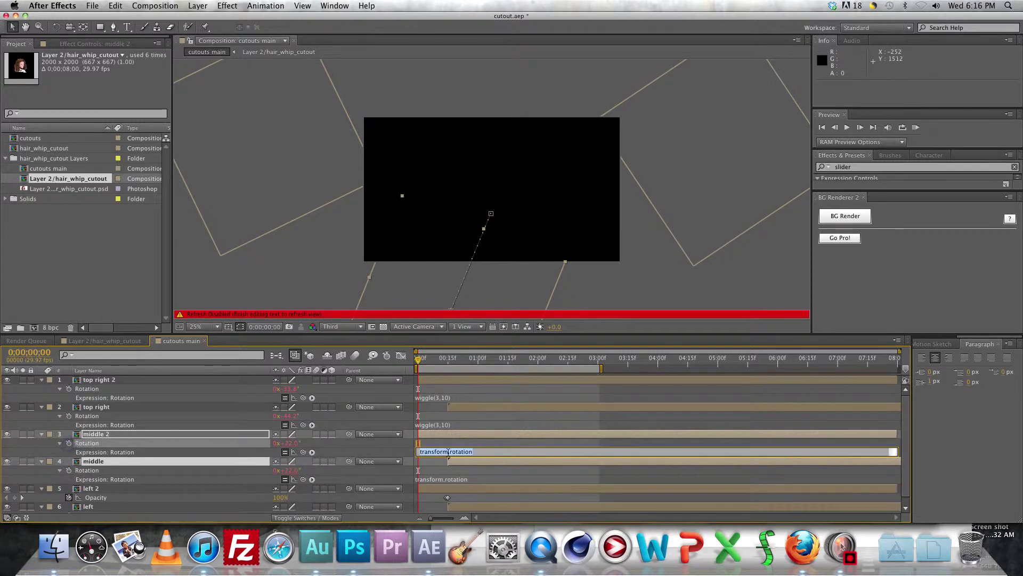
text(wiggle(3,10))
click(449, 478)
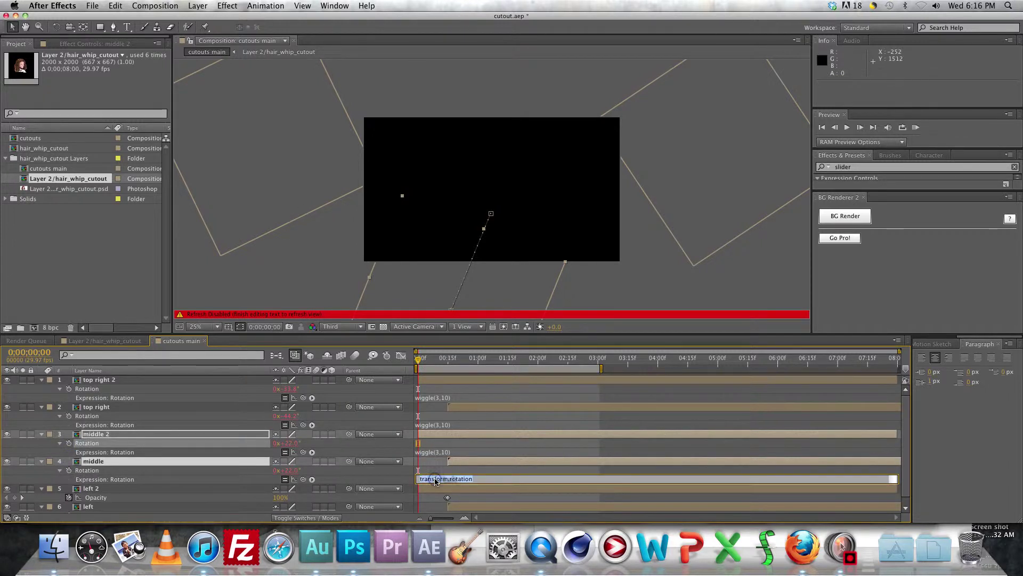
text(wiggle(3,10))
click(216, 477)
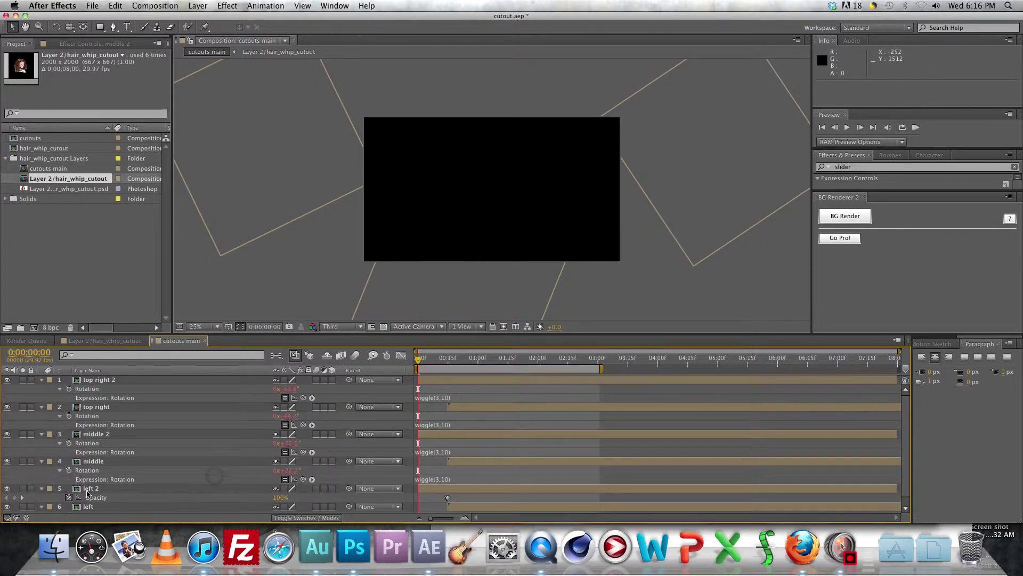
- Give left 2 and left a wiggle(3,10) Rotation expression and scrub ahead to view the heads
click(89, 488)
shift+click(92, 506)
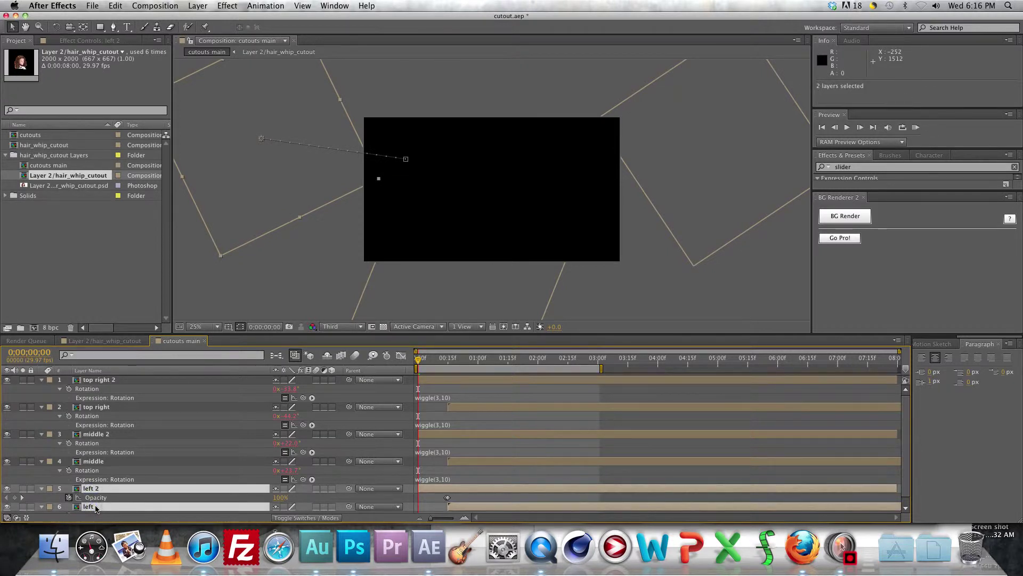
key(r)
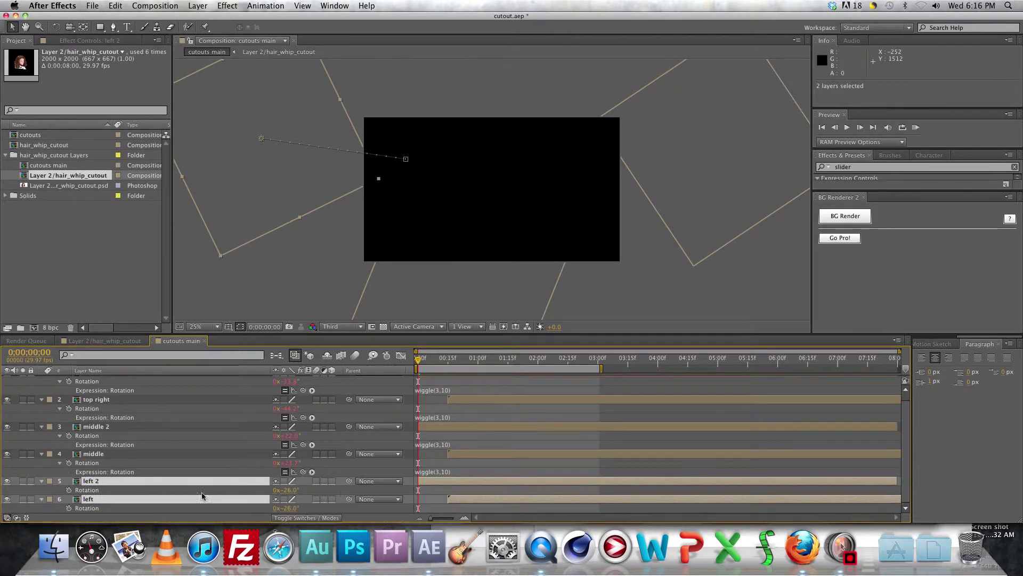
alt+click(69, 490)
scroll(72, 501, down, 1)
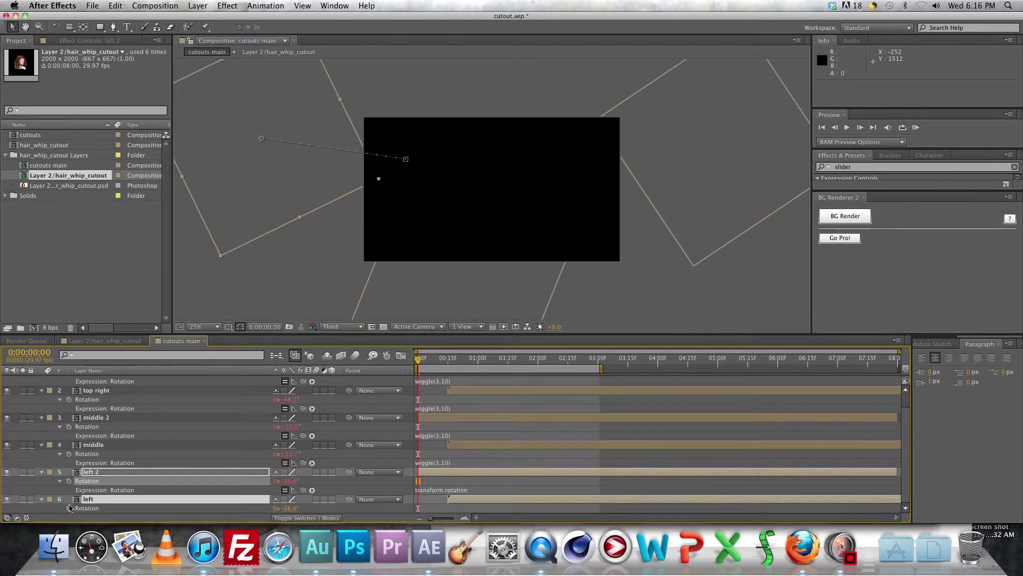
alt+click(69, 499)
text(wiggle(3,10))
click(450, 479)
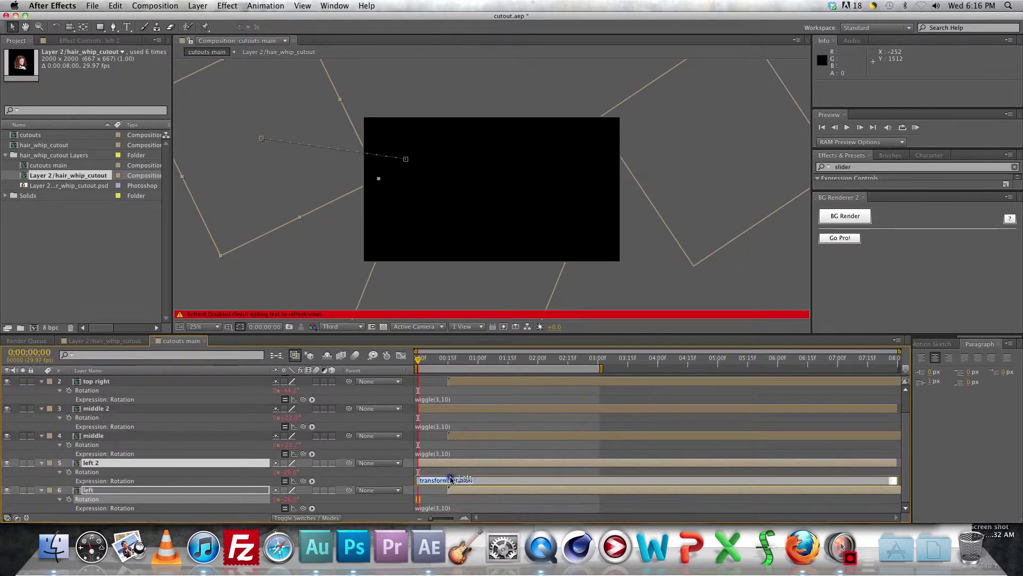
text(wiggle(3,10))
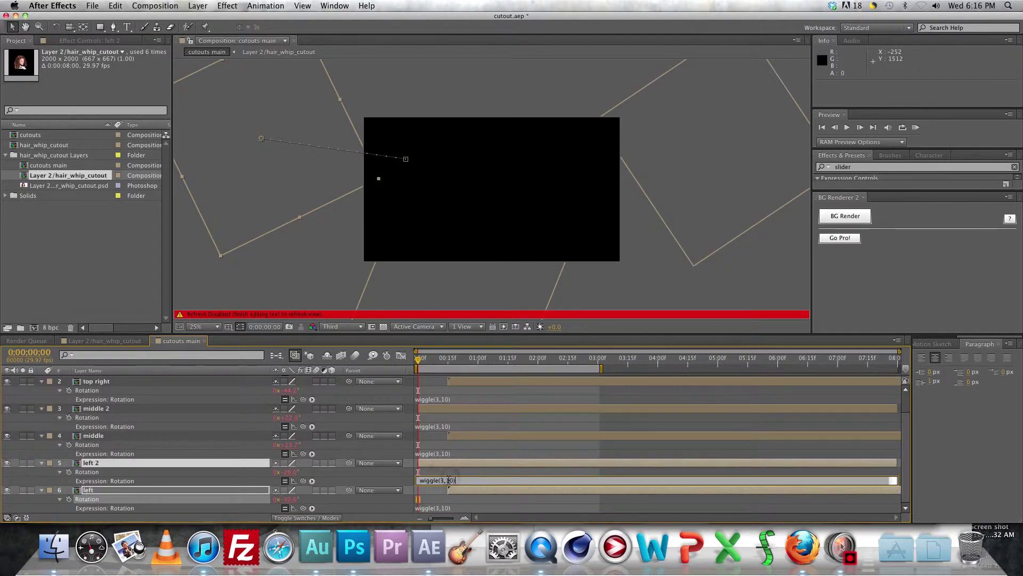
click(469, 500)
drag(419, 363, 522, 368)
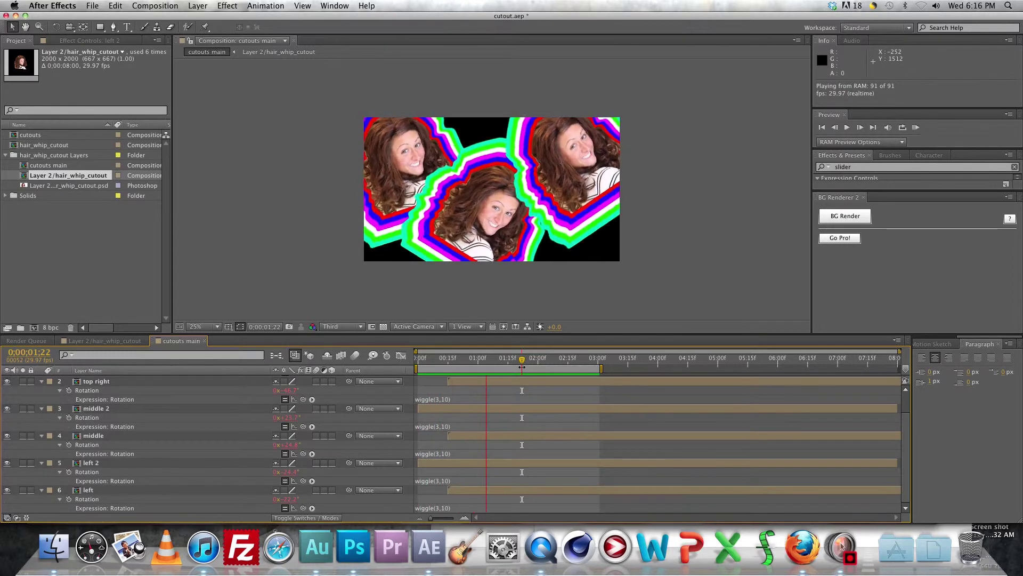
- Stop the cutouts main RAM preview and switch to the Layer 2/hair_whip_cutout comp
key(space)
click(105, 341)
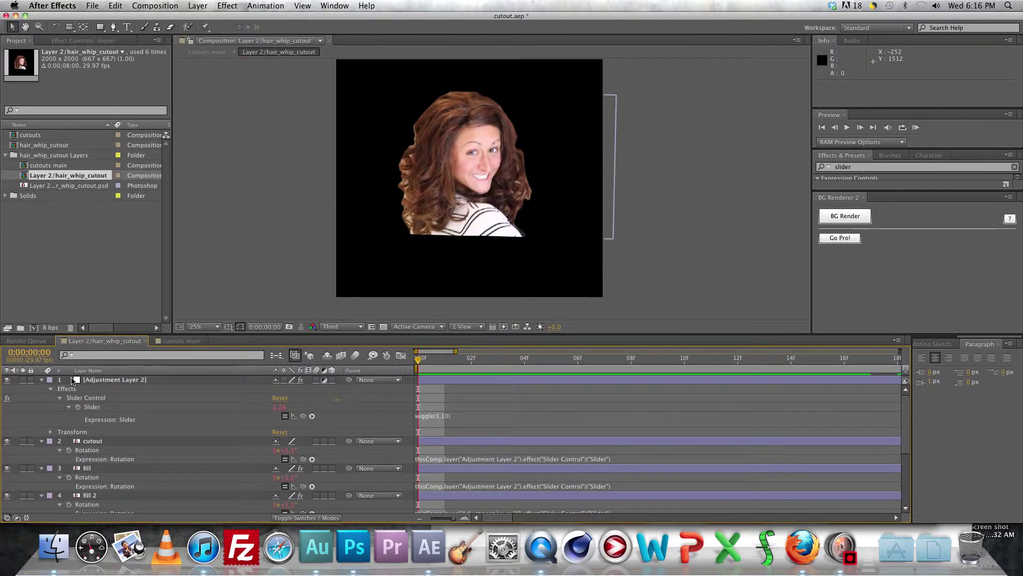
- Disable Adjustment Layer 2's Slider wiggle expression in hair_whip_cutout, then return to cutouts main
click(91, 380)
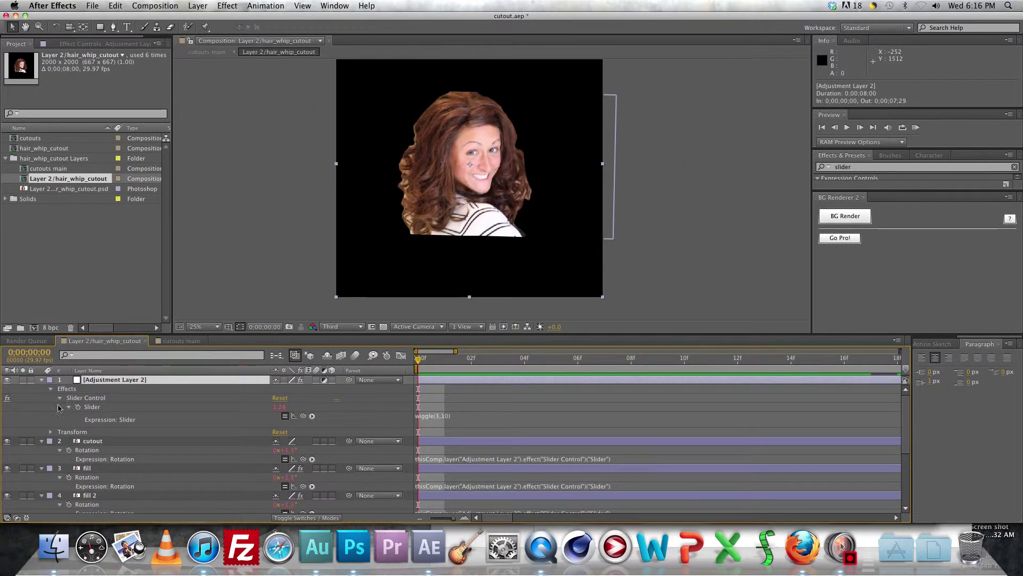
click(7, 380)
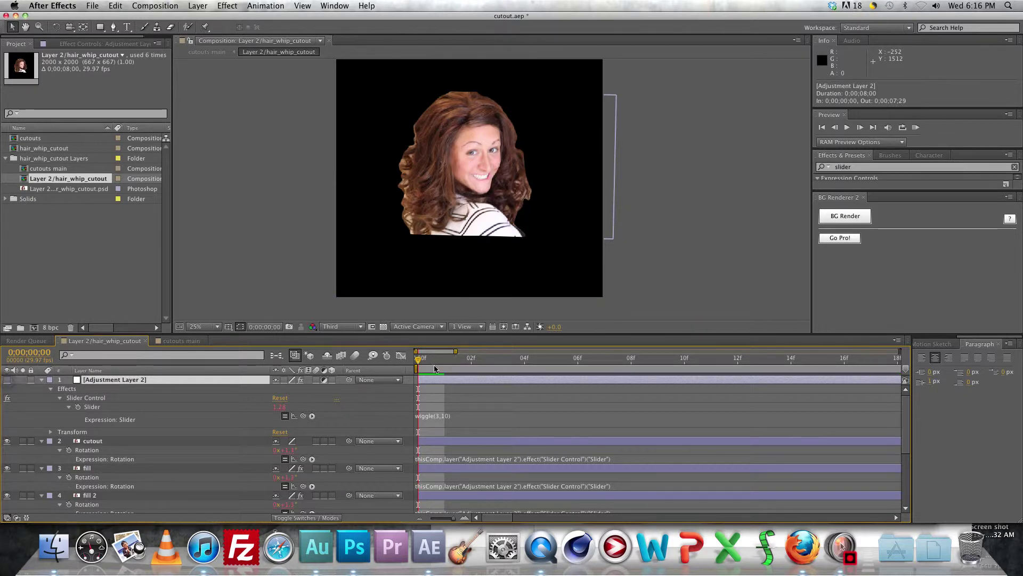
drag(419, 363, 364, 366)
click(6, 380)
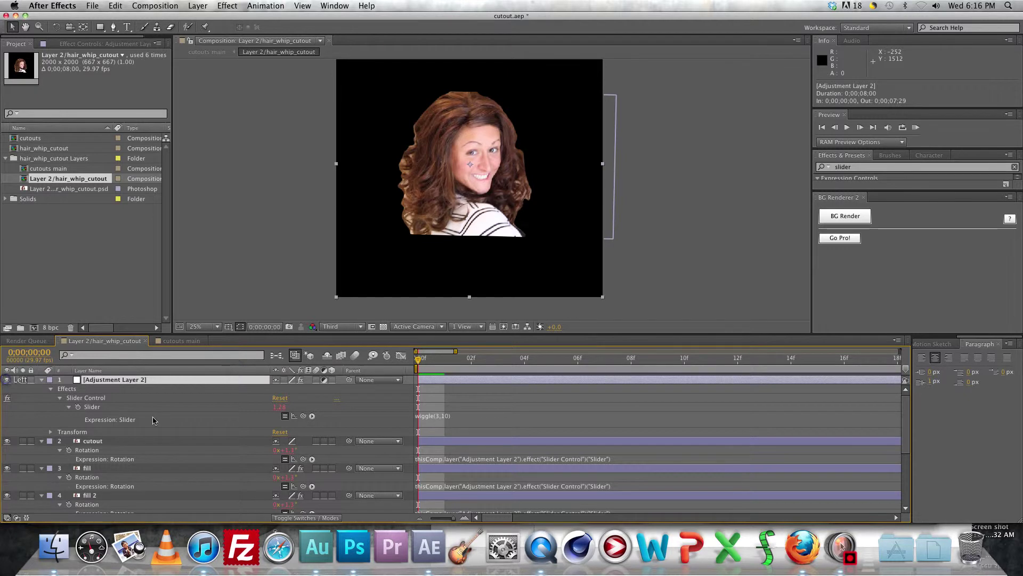
click(285, 417)
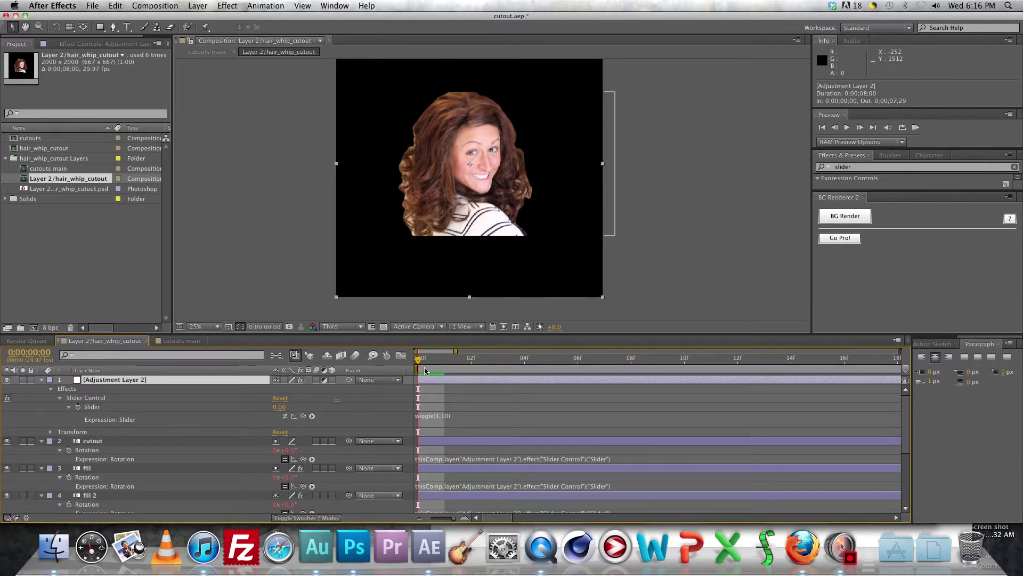
mouse_move(419, 363)
mouse_down()
mouse_move(661, 363)
mouse_move(420, 363)
mouse_up()
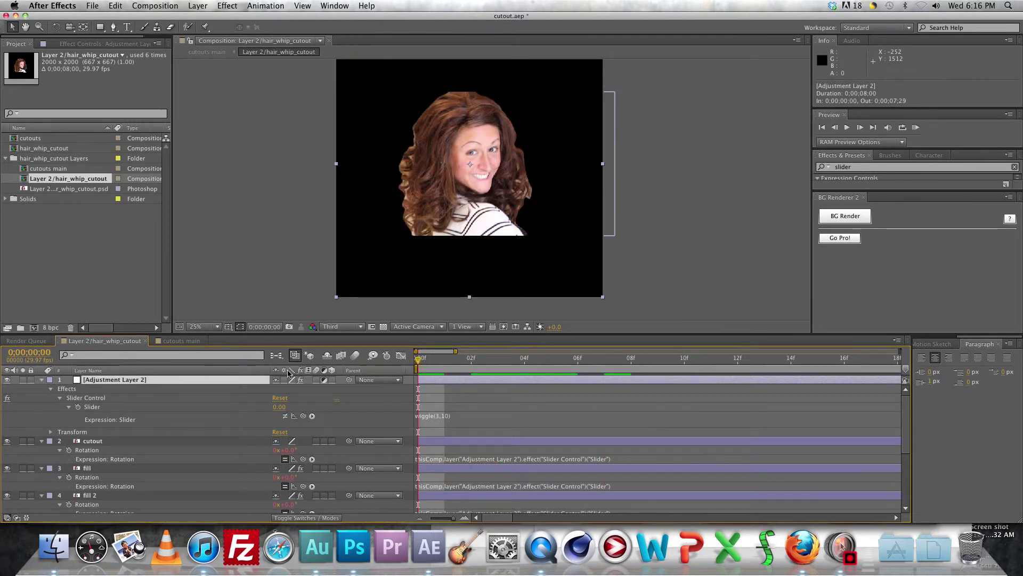
click(168, 341)
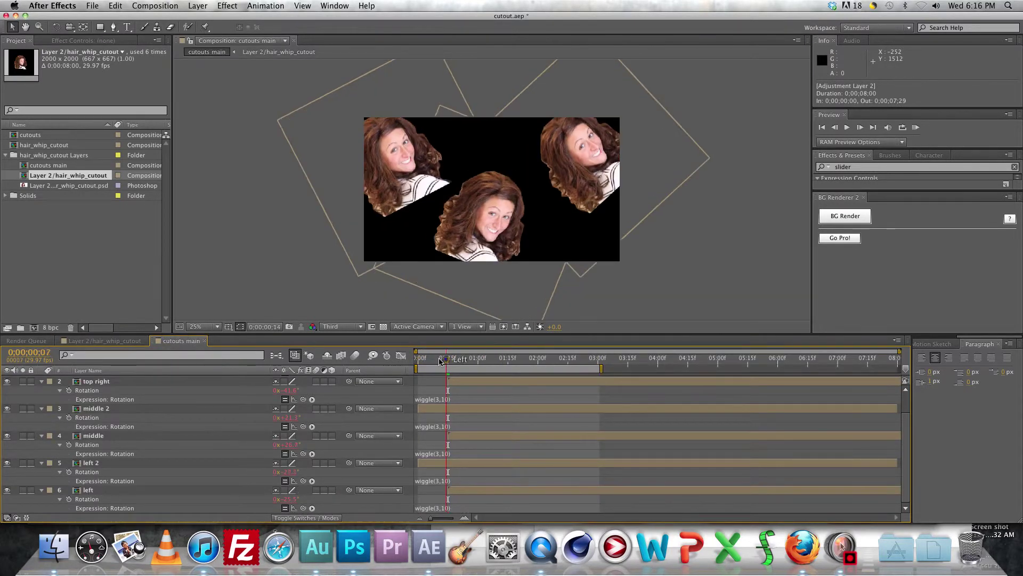
- Scrub to 0;00;01;27, zoom the viewer to 50% and pan to centre the middle head
drag(415, 360, 366, 358)
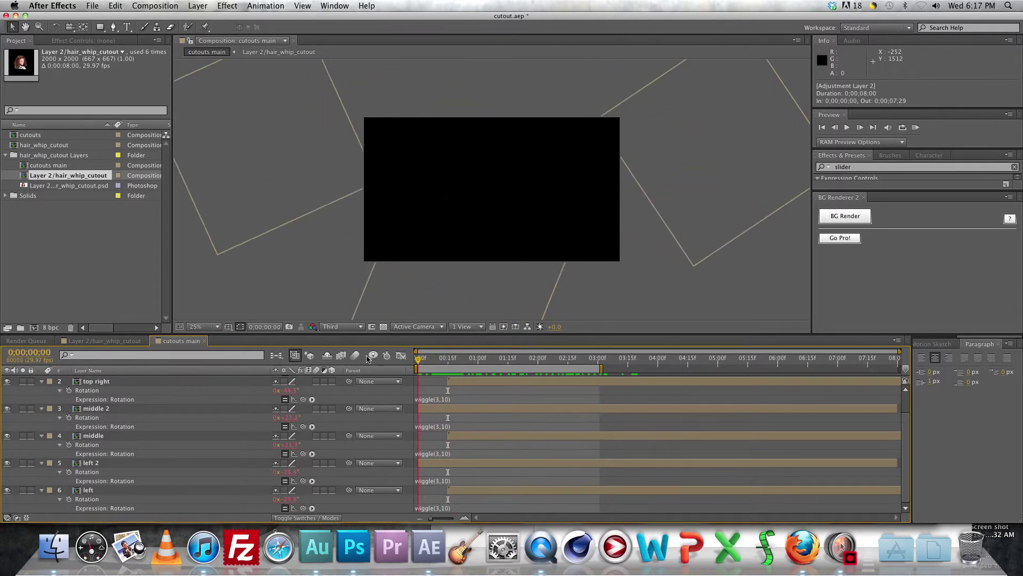
drag(523, 366, 532, 366)
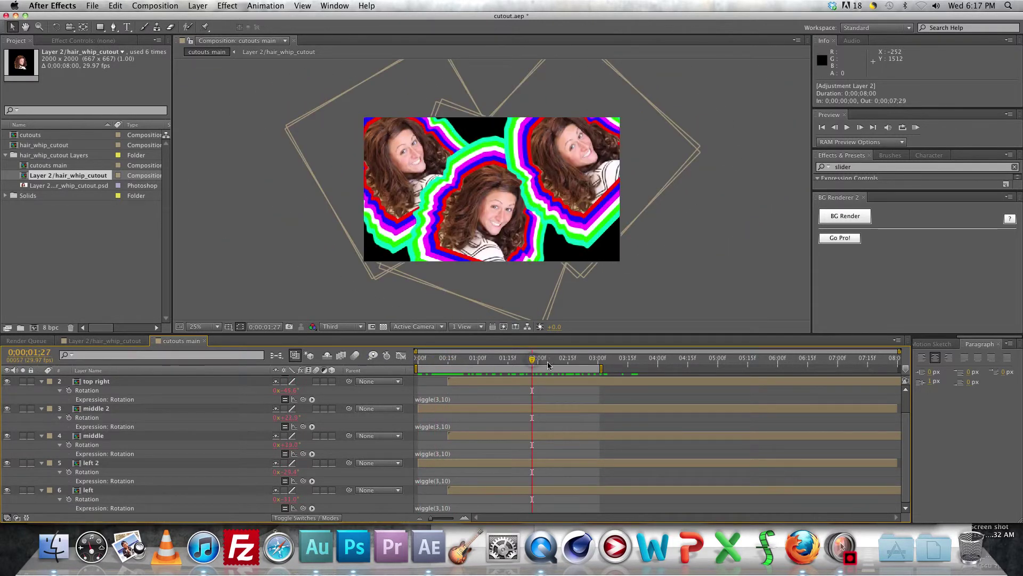
scroll(478, 238, up, 2)
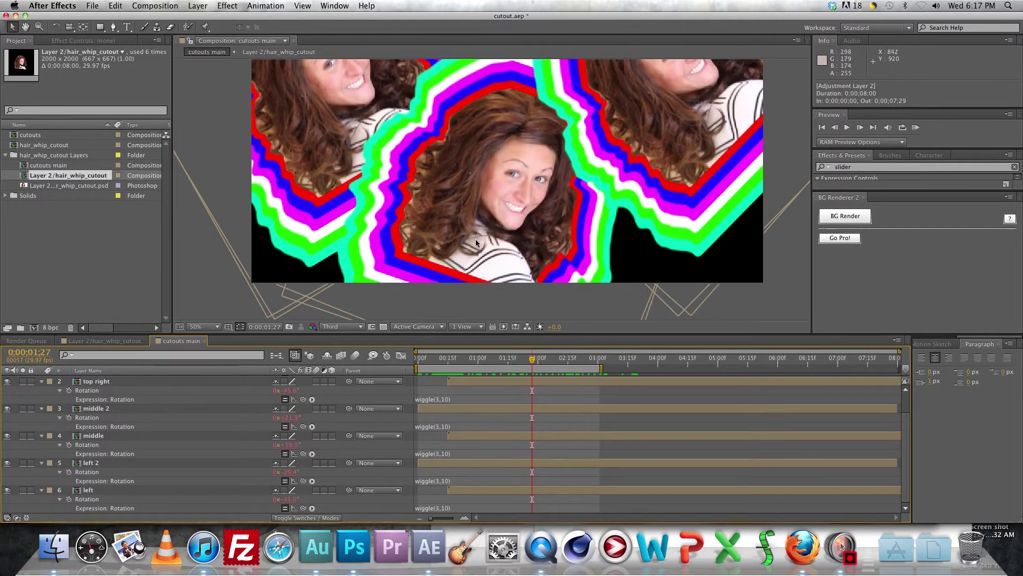
drag(478, 238, 461, 276)
key(v)
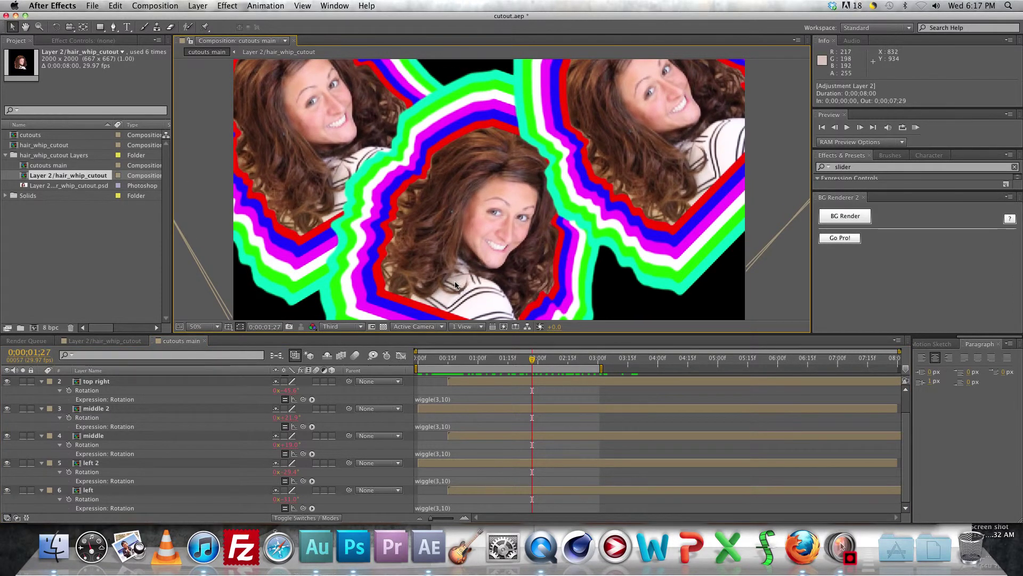
- Switch to Firefox, load the creator's multimedia-artist portfolio site, and reveal its fireworks project thumbnail
click(803, 553)
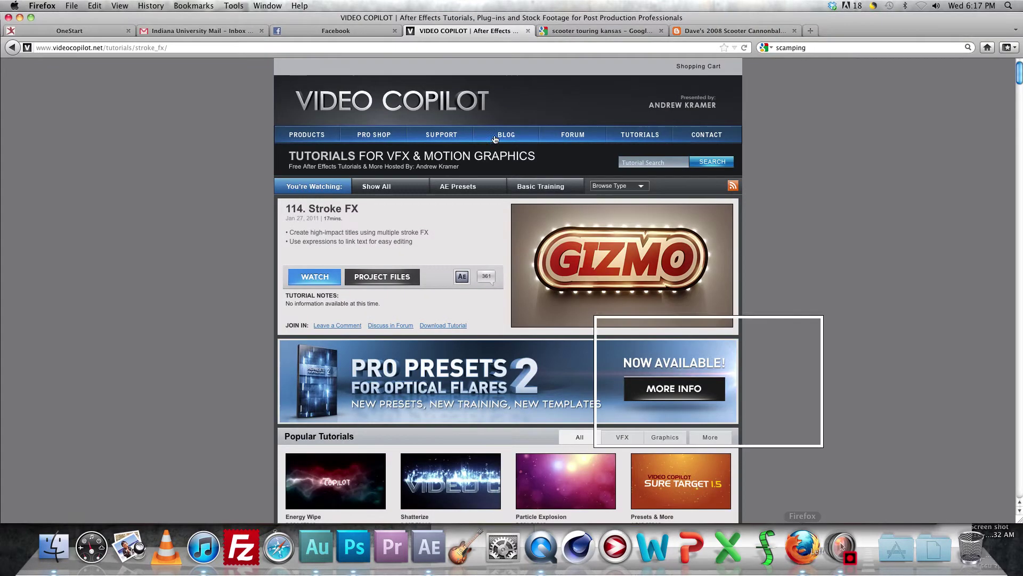
click(371, 50)
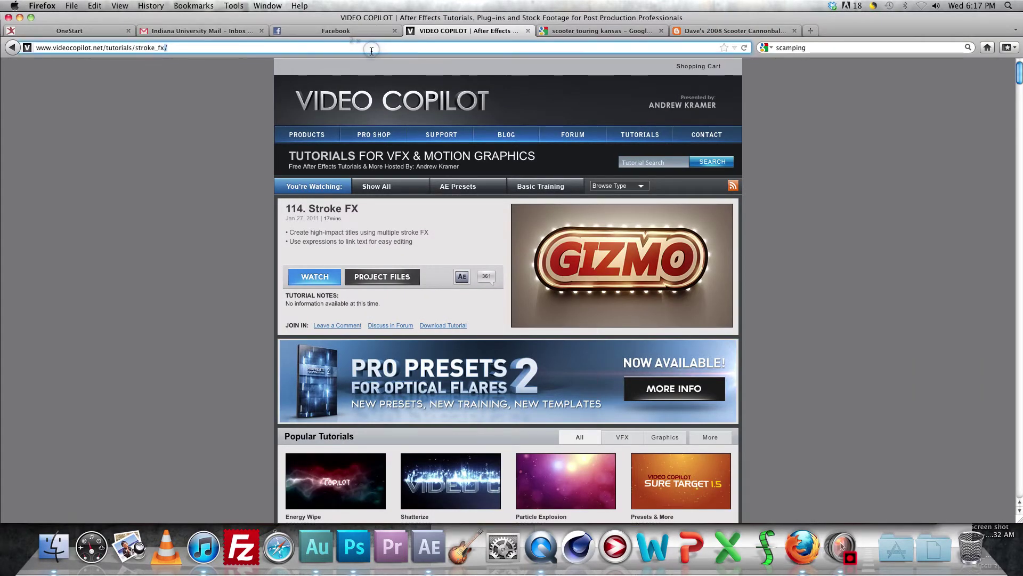
text(kalebbasey)
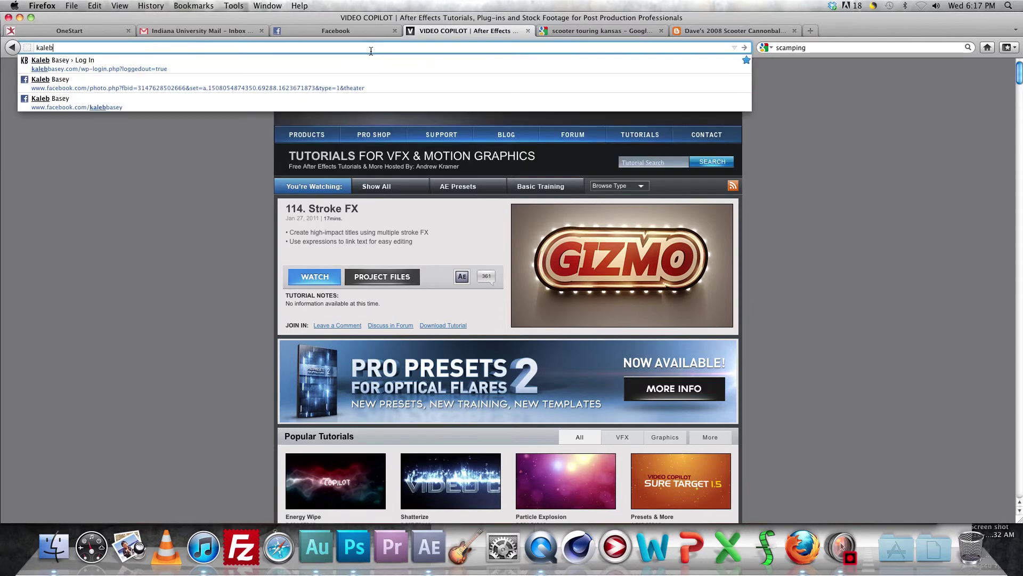
text(.com)
key(Return)
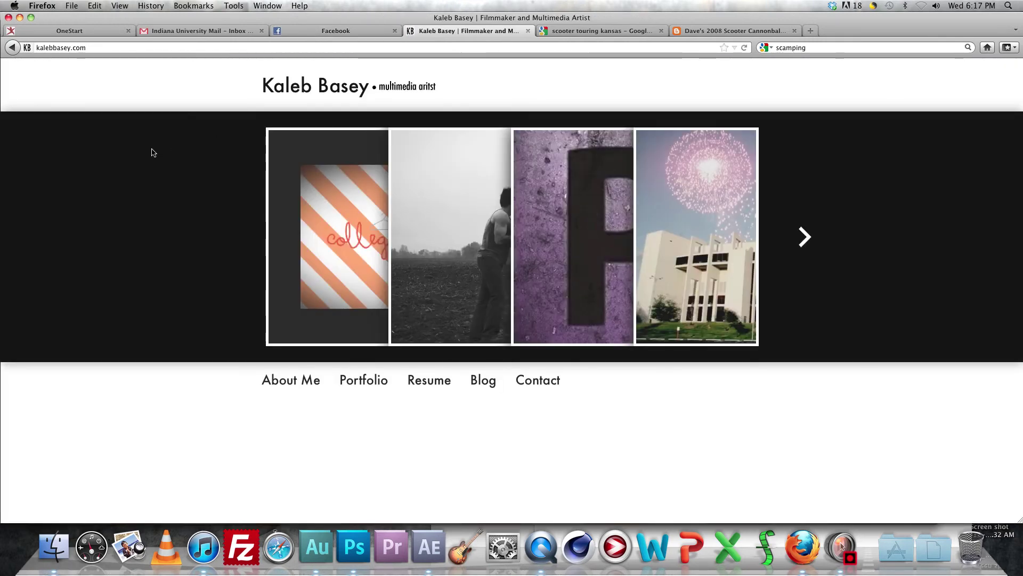
mouse_move(732, 292)
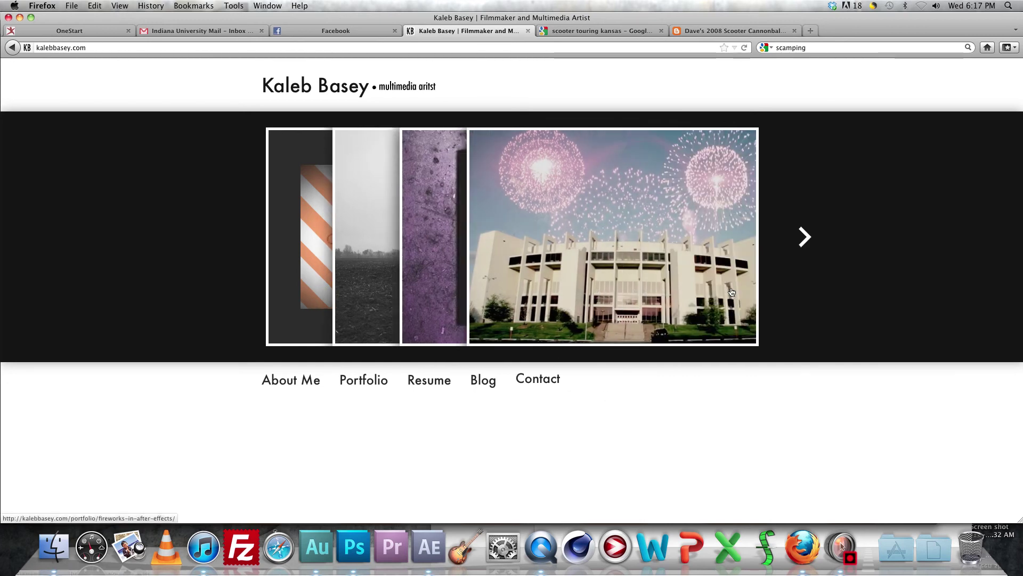